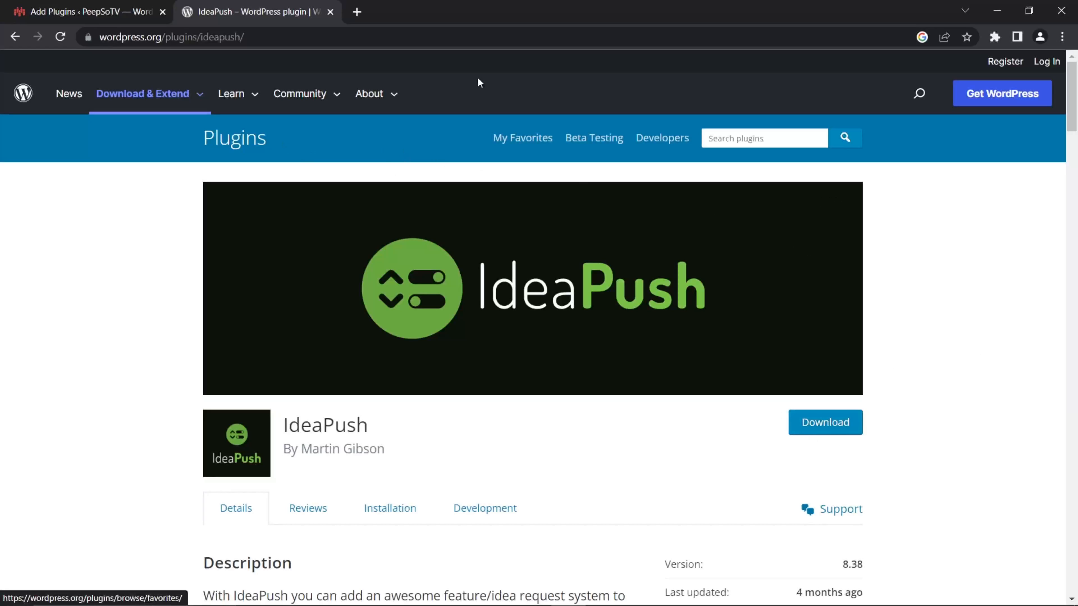
- Switch to the site's Add Plugins page and search for the IdeaPush plugin
{"action": "left_click", "coordinate": [107, 12]}
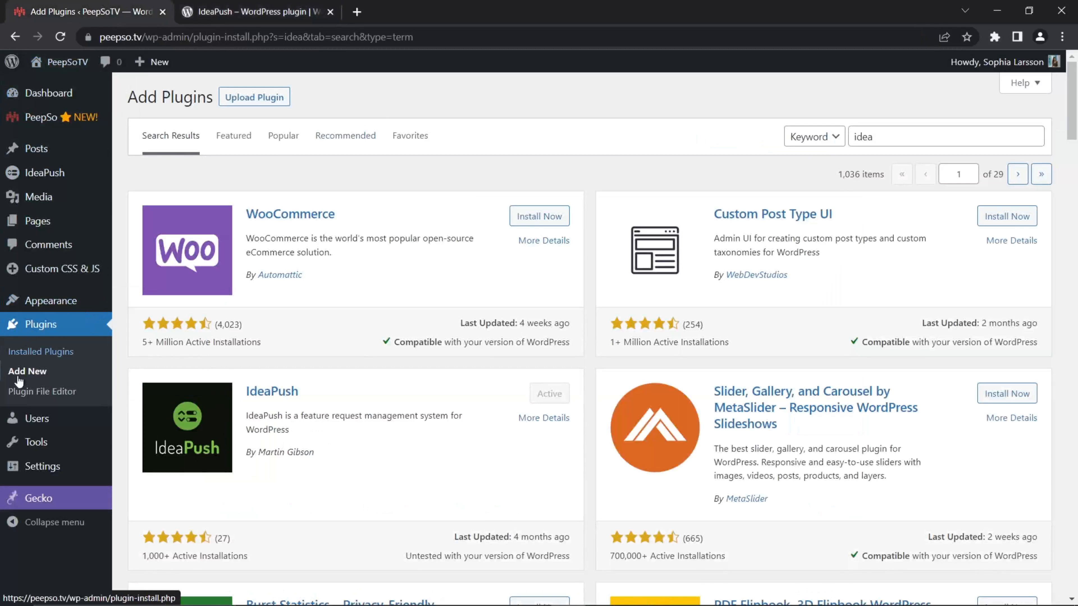
{"action": "left_click", "coordinate": [879, 138]}
{"action": "left_click", "coordinate": [947, 170]}
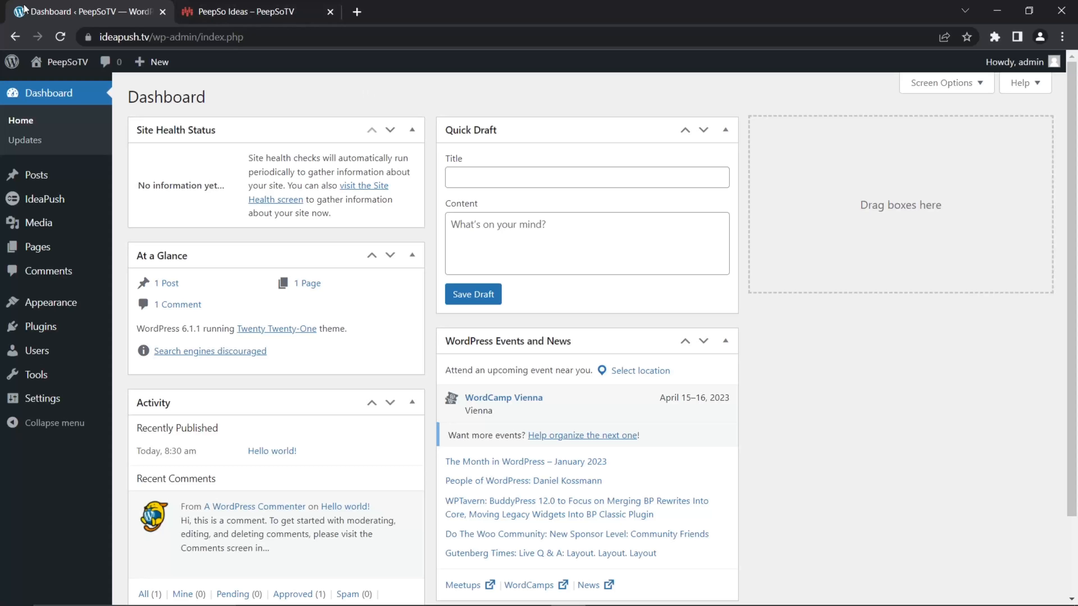
- Examine the example PeepSoTV Suggestions Board on peepso.tv and return to the ideapush.tv dashboard
{"action": "left_click", "coordinate": [206, 12]}
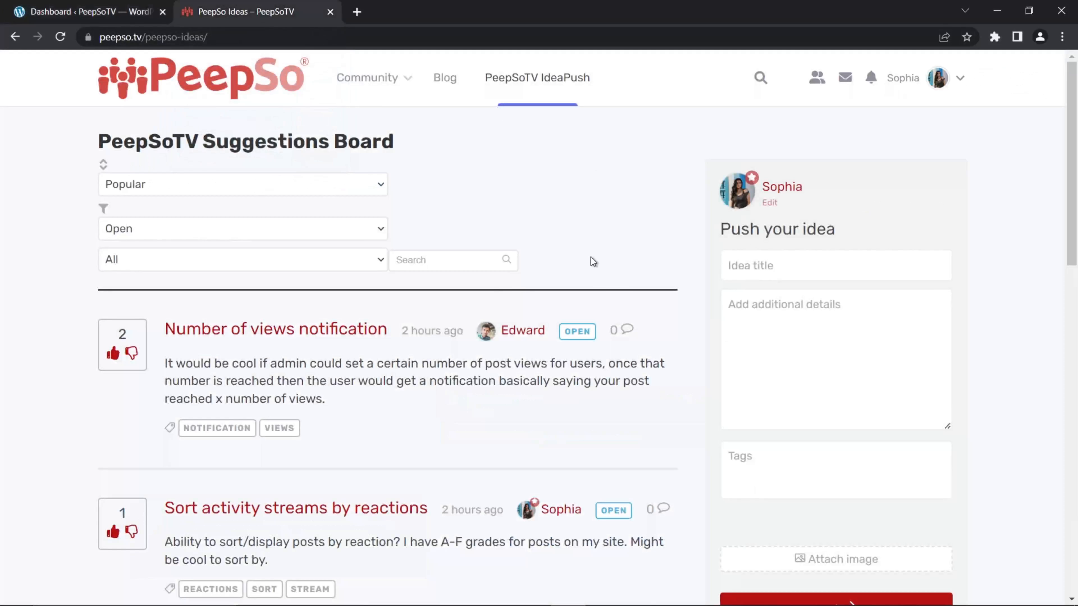
{"action": "scroll", "coordinate": [592, 261], "scroll_direction": "down", "scroll_amount": 3}
{"action": "scroll", "coordinate": [594, 261], "scroll_direction": "down", "scroll_amount": 10}
{"action": "scroll", "coordinate": [513, 294], "scroll_direction": "up", "scroll_amount": 13}
{"action": "left_click", "coordinate": [102, 11]}
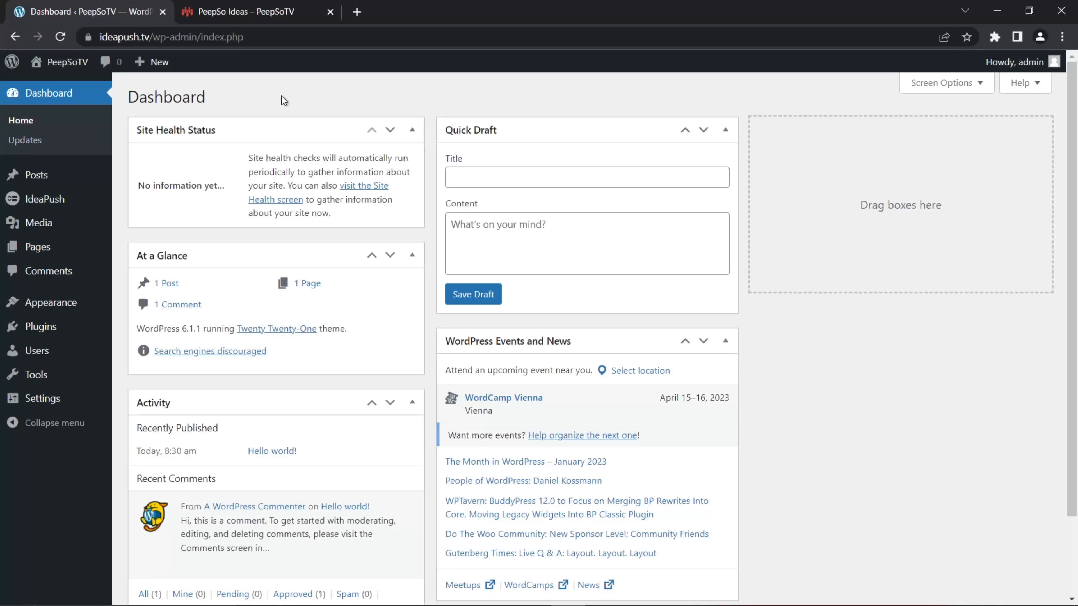
{"action": "left_click", "coordinate": [277, 14]}
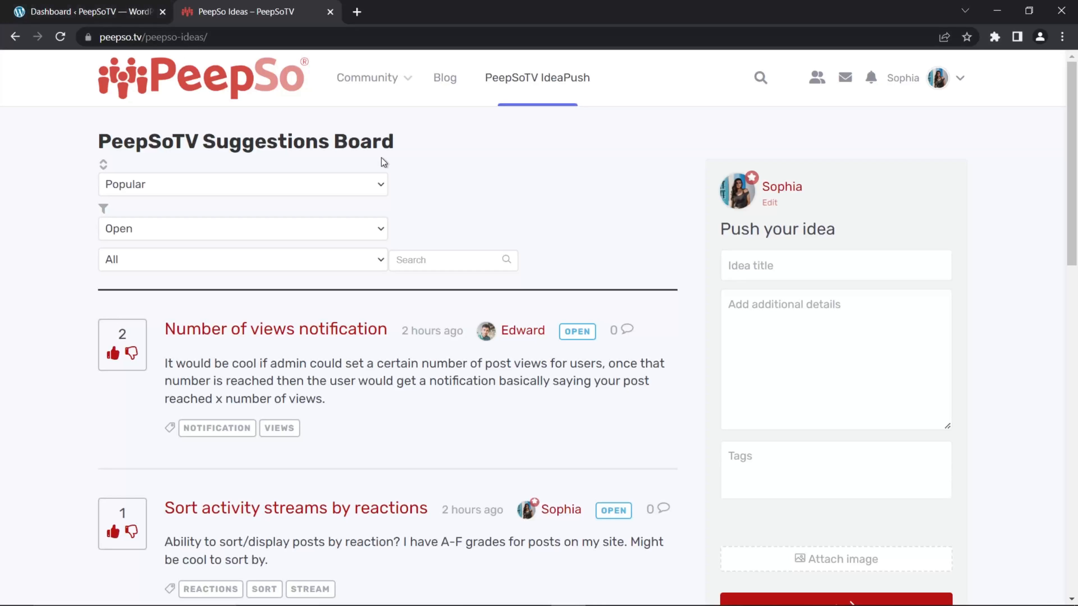
{"action": "left_click", "coordinate": [66, 13]}
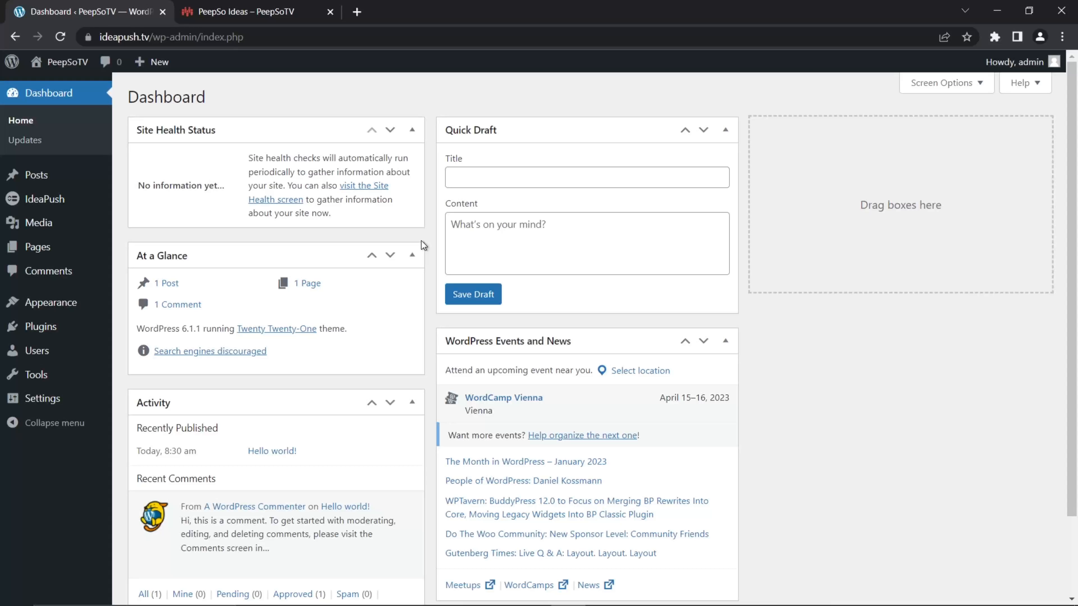
- Open the IdeaPush plugin settings and dismiss the welcome and Pro upgrade notices
{"action": "left_click", "coordinate": [35, 204]}
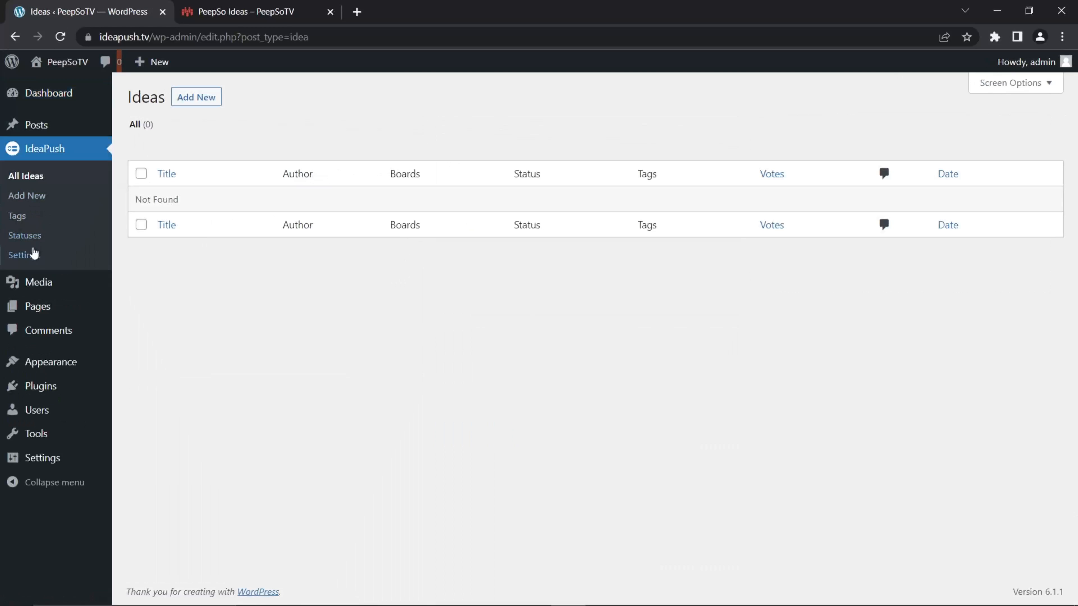
{"action": "left_click", "coordinate": [26, 259]}
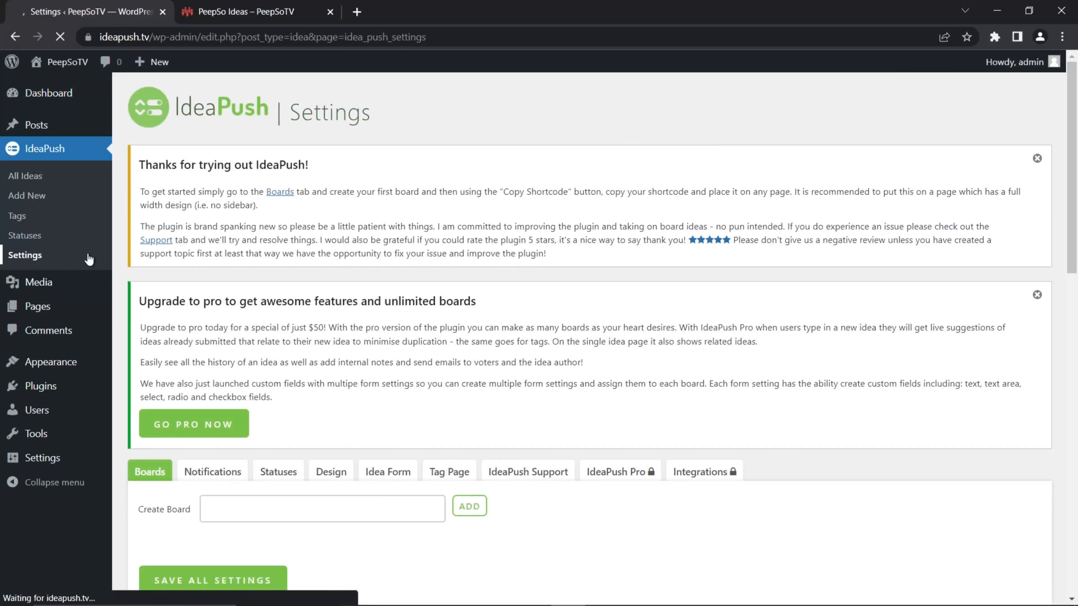
{"action": "left_click", "coordinate": [1037, 159]}
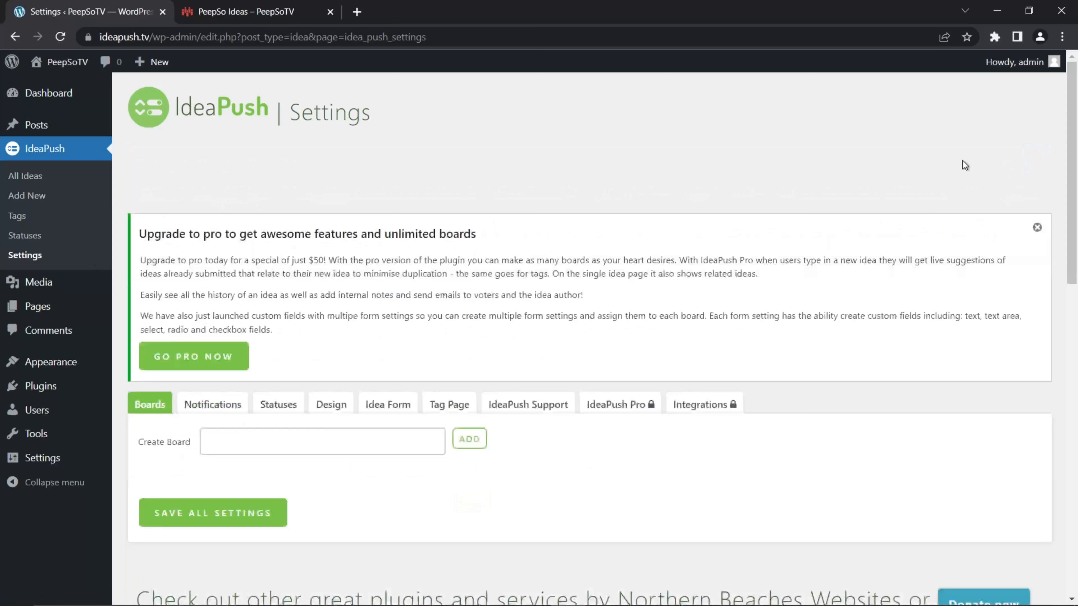
{"action": "left_click", "coordinate": [1038, 159]}
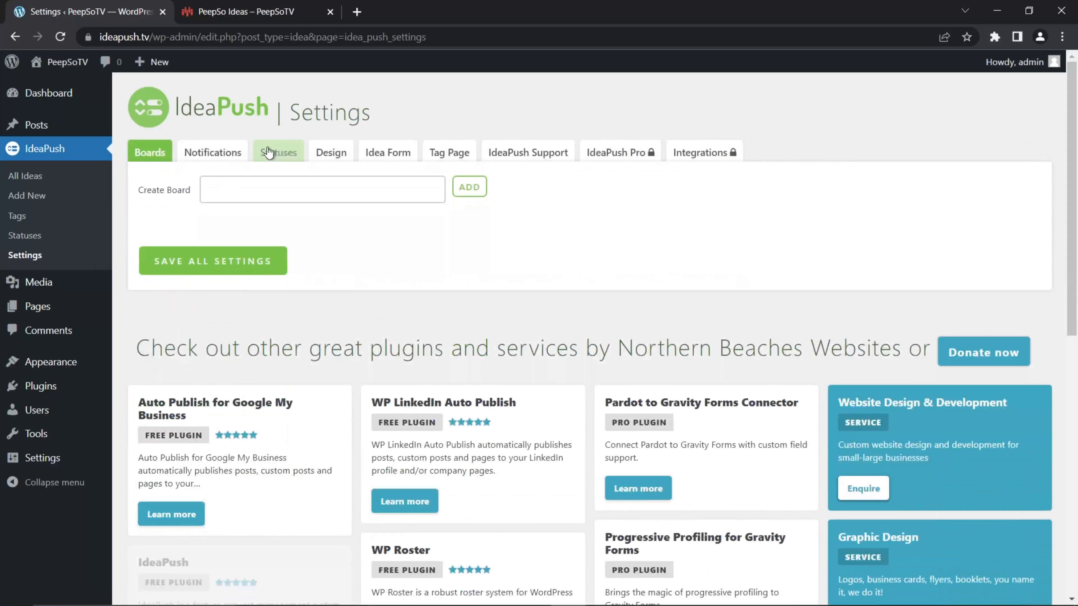
- Create a new idea board named "PeepSoTV Suggestions Board"
{"action": "left_click", "coordinate": [229, 188]}
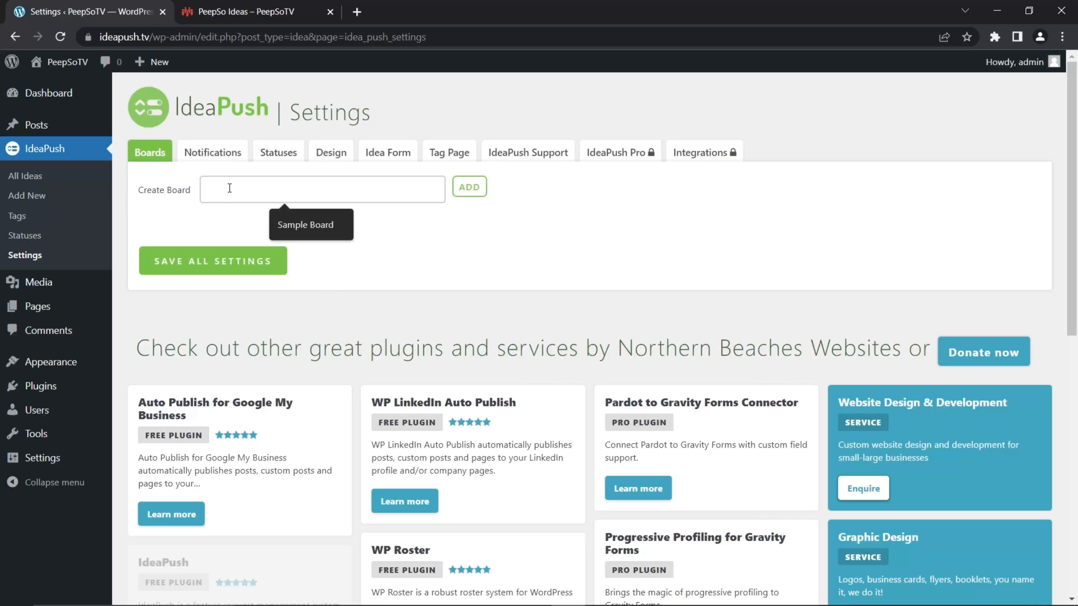
{"action": "type", "text": "PeepSoTV"}
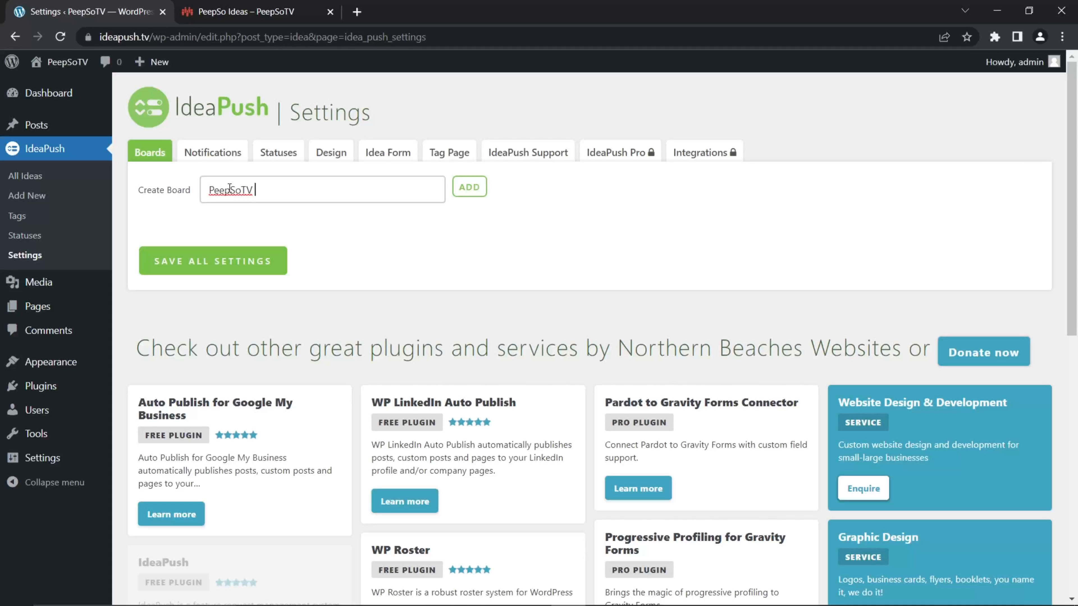
{"action": "type", "text": "Suggestions Board"}
{"action": "key", "text": "BackSpace"}
{"action": "key", "text": "BackSpace"}
{"action": "key", "text": "BackSpace"}
{"action": "key", "text": "BackSpace"}
{"action": "key", "text": "BackSpace"}
{"action": "key", "text": "BackSpace"}
{"action": "left_click", "coordinate": [470, 187]}
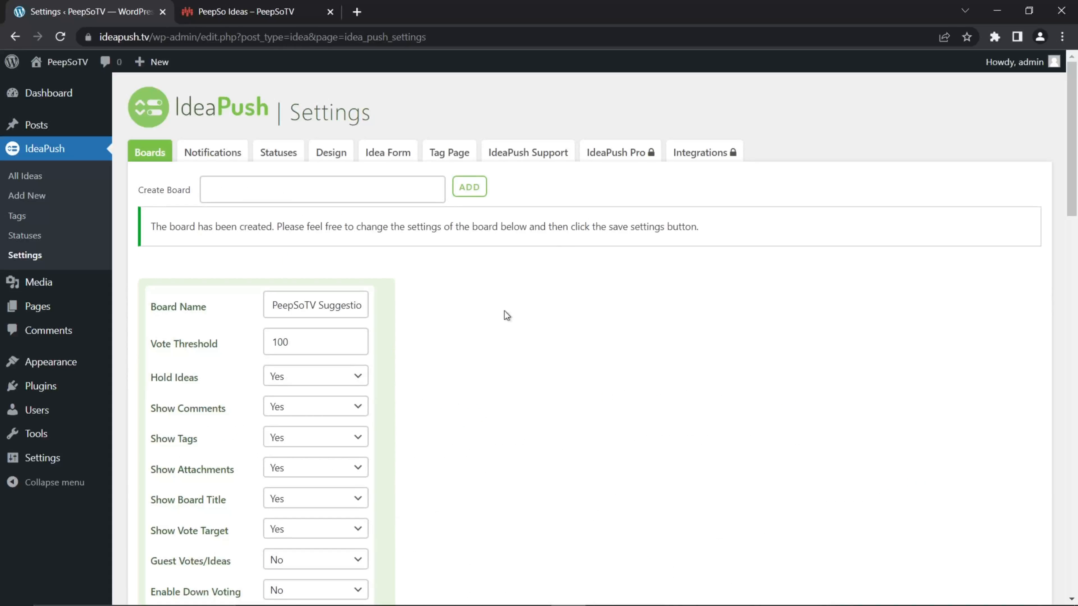
- Set Hold Ideas to No for the new board and save all settings
{"action": "scroll", "coordinate": [464, 289], "scroll_direction": "down", "scroll_amount": 1}
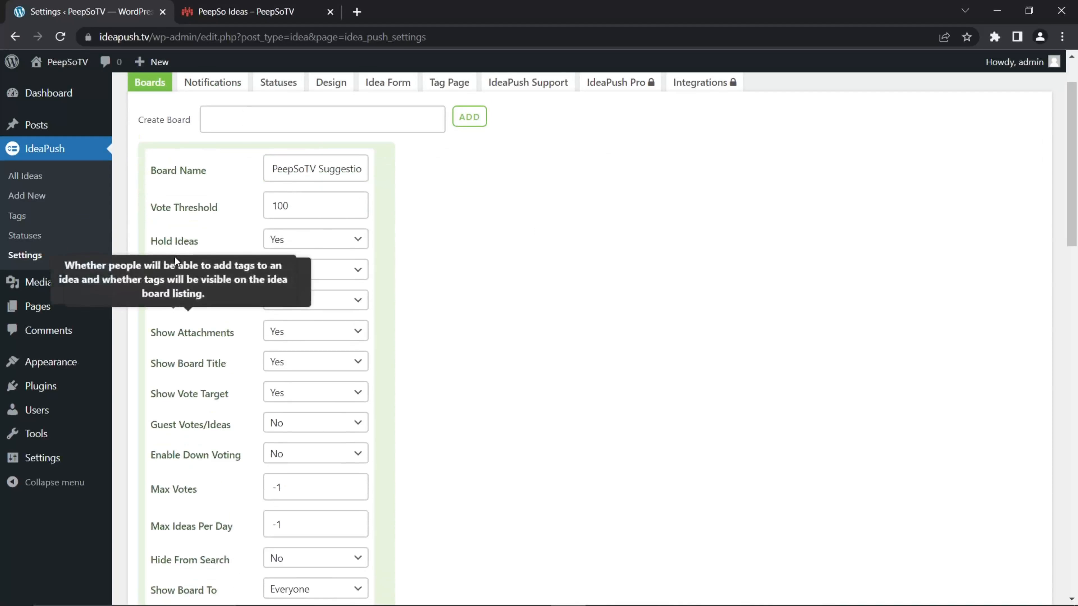
{"action": "mouse_move", "coordinate": [184, 247]}
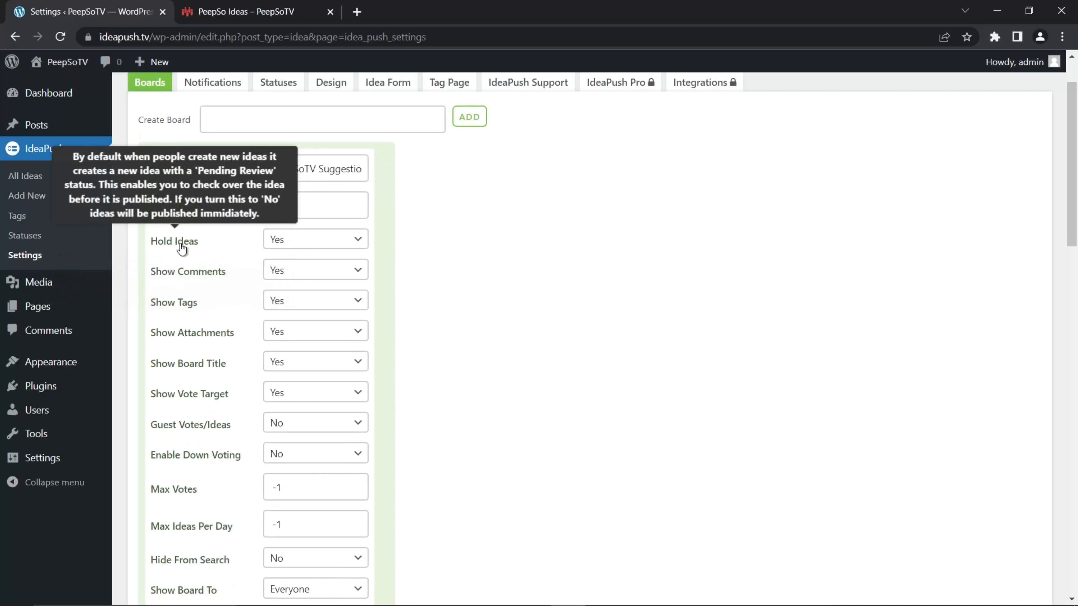
{"action": "left_click", "coordinate": [358, 244]}
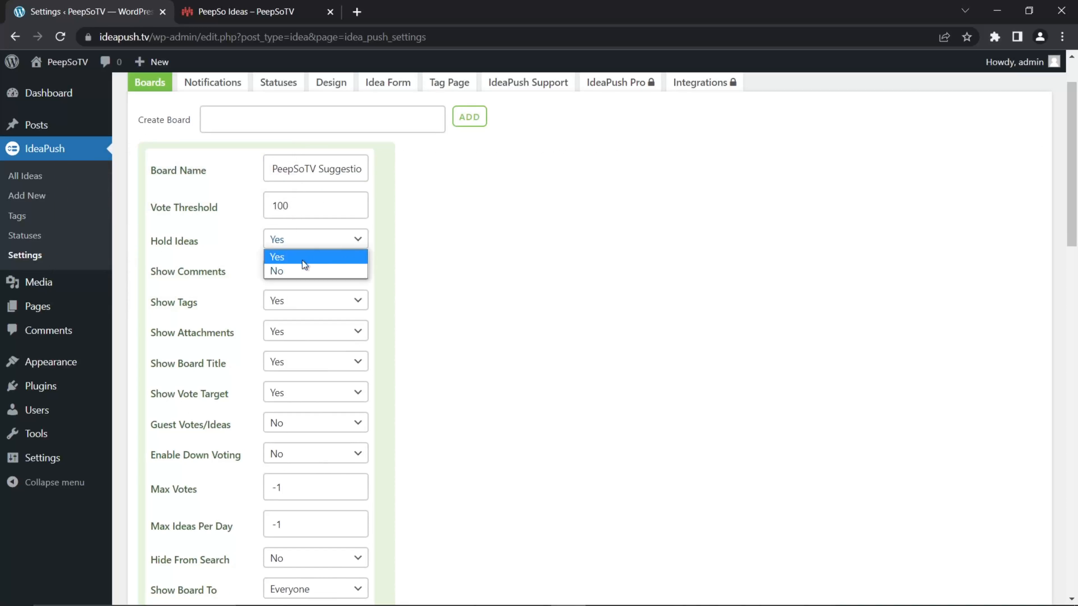
{"action": "left_click", "coordinate": [302, 270]}
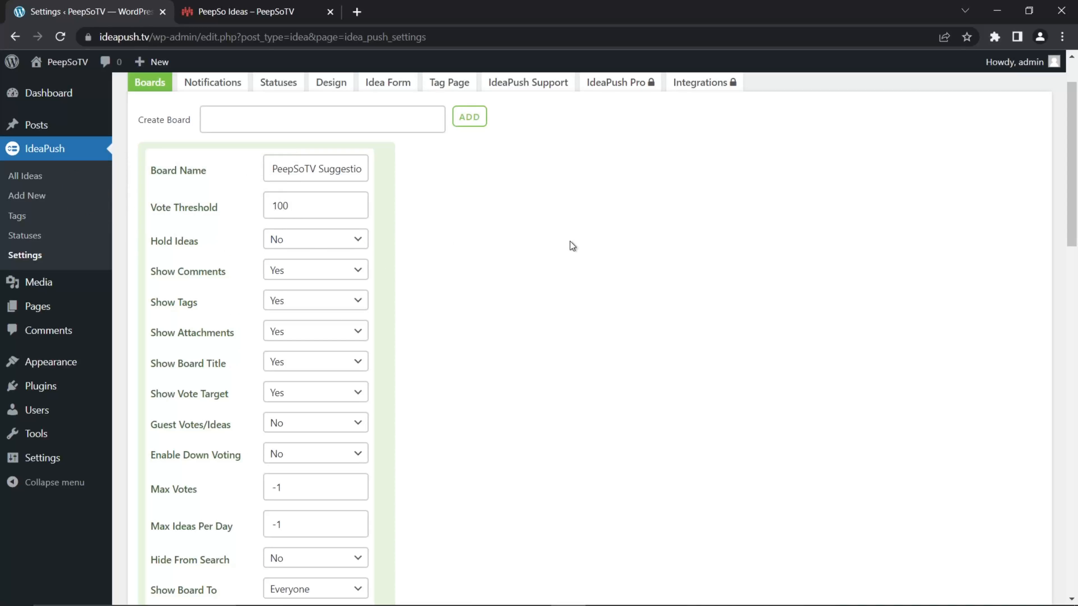
{"action": "scroll", "coordinate": [445, 258], "scroll_direction": "down", "scroll_amount": 5}
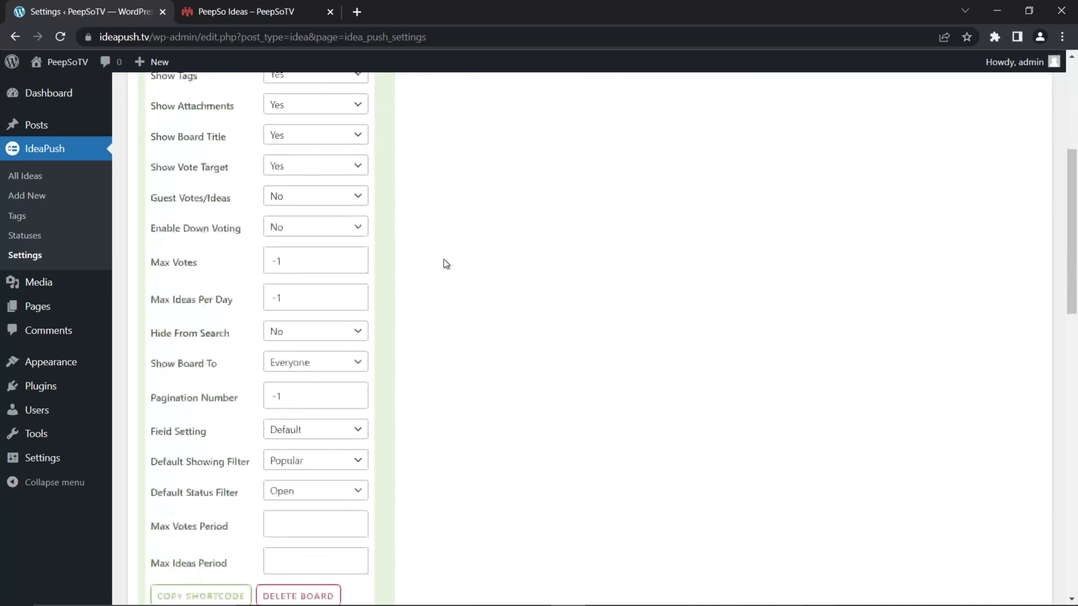
{"action": "scroll", "coordinate": [444, 259], "scroll_direction": "down", "scroll_amount": 1}
{"action": "left_click", "coordinate": [159, 499]}
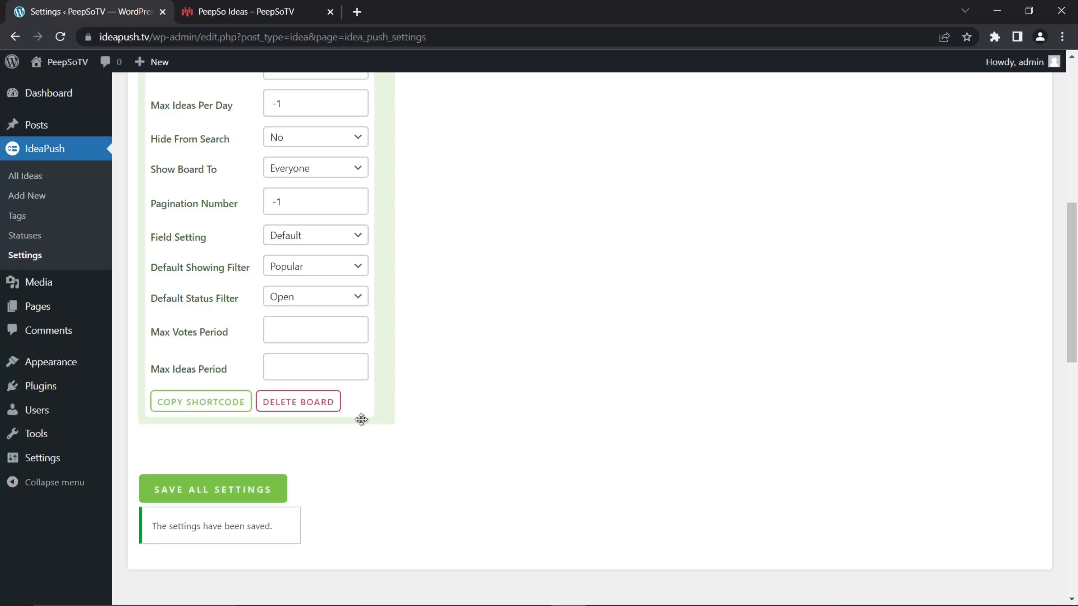
- Copy the board's shortcode [ideapush board="9"] to the clipboard and close the shortcode message
{"action": "left_click", "coordinate": [198, 404]}
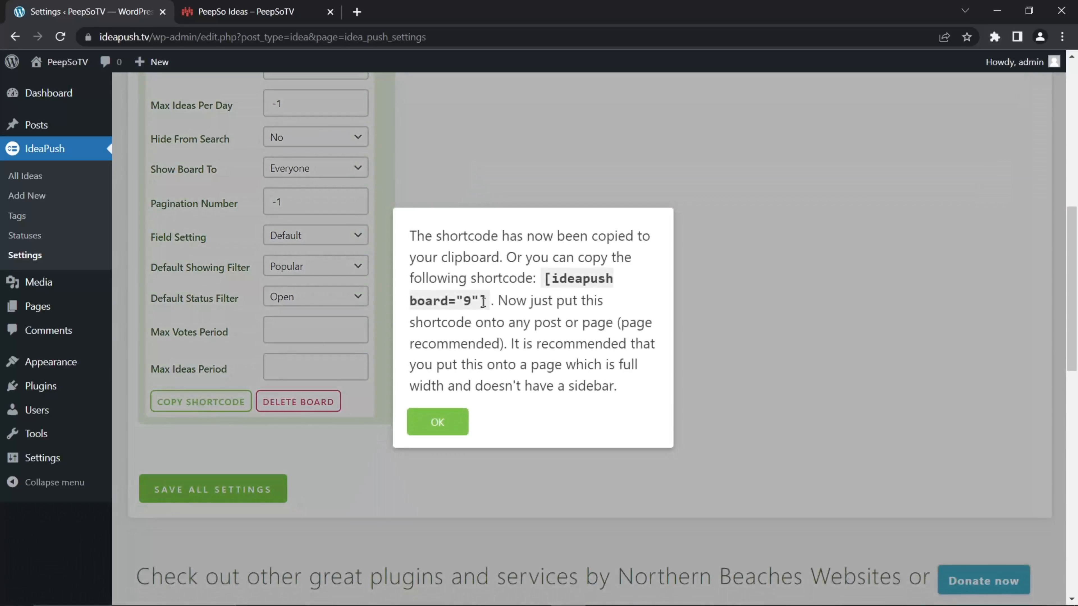
{"action": "left_click_drag", "start_coordinate": [484, 301], "coordinate": [545, 284]}
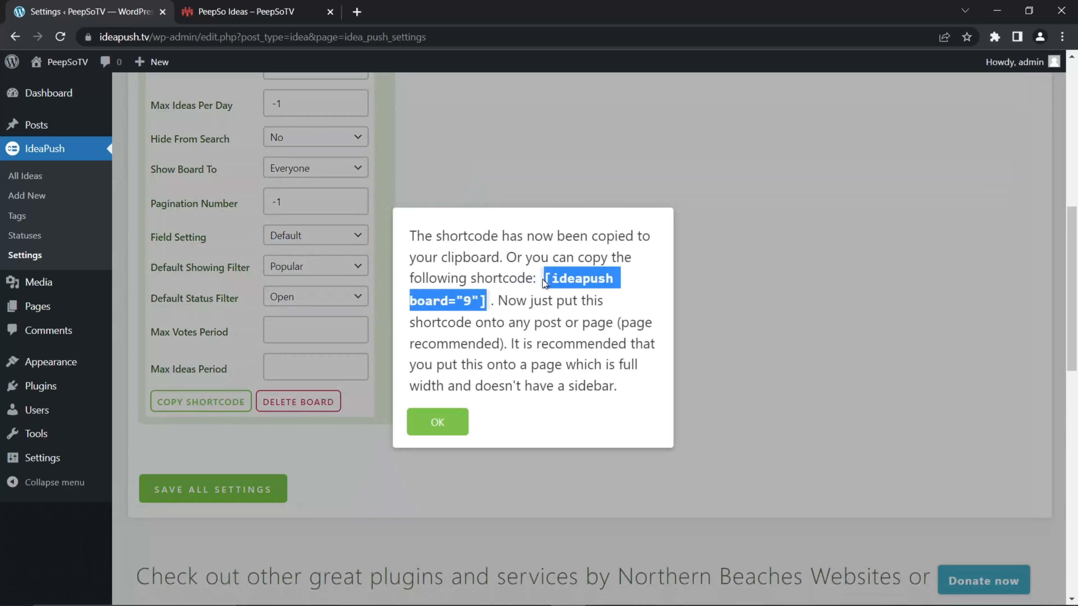
{"action": "right_click", "coordinate": [568, 276]}
{"action": "left_click", "coordinate": [609, 289]}
{"action": "left_click", "coordinate": [440, 423]}
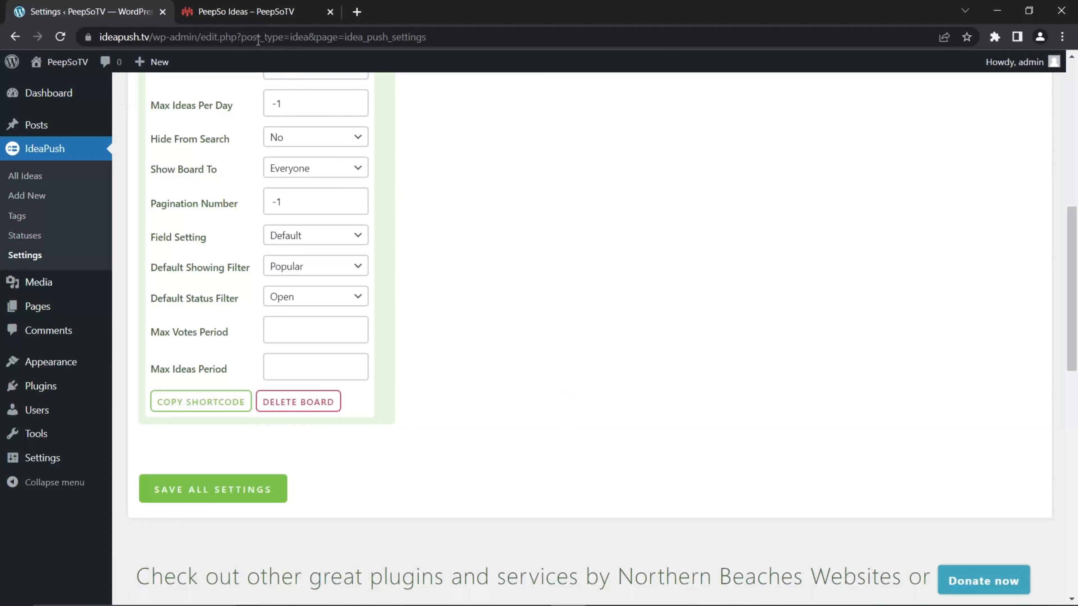
- Check the example suggestions board, then add a new page on ideapush.tv and dismiss the block editor's welcome guide
{"action": "left_click", "coordinate": [246, 11]}
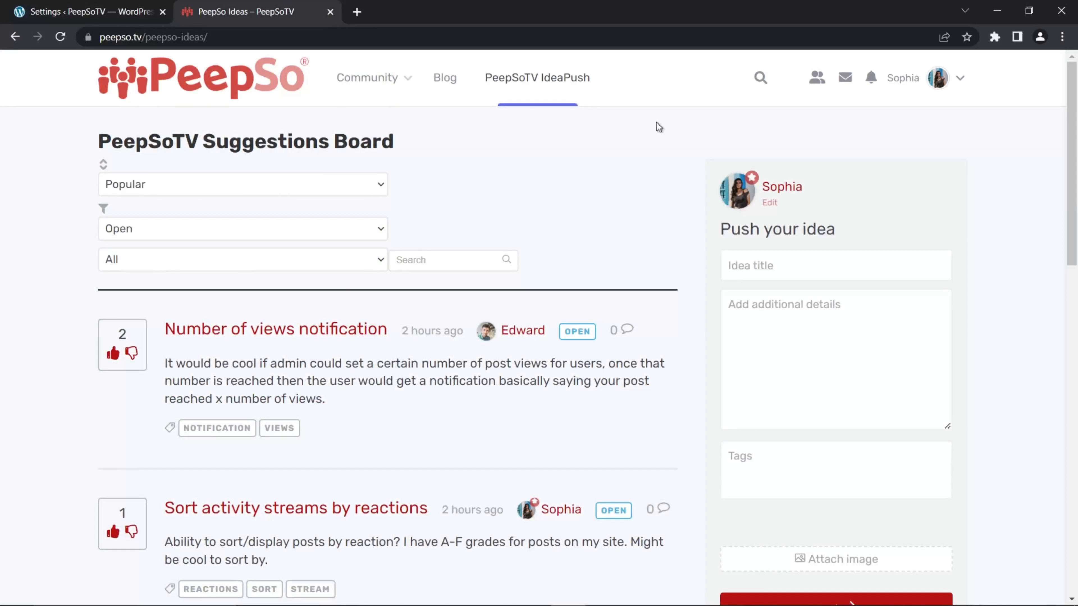
{"action": "left_click", "coordinate": [53, 12]}
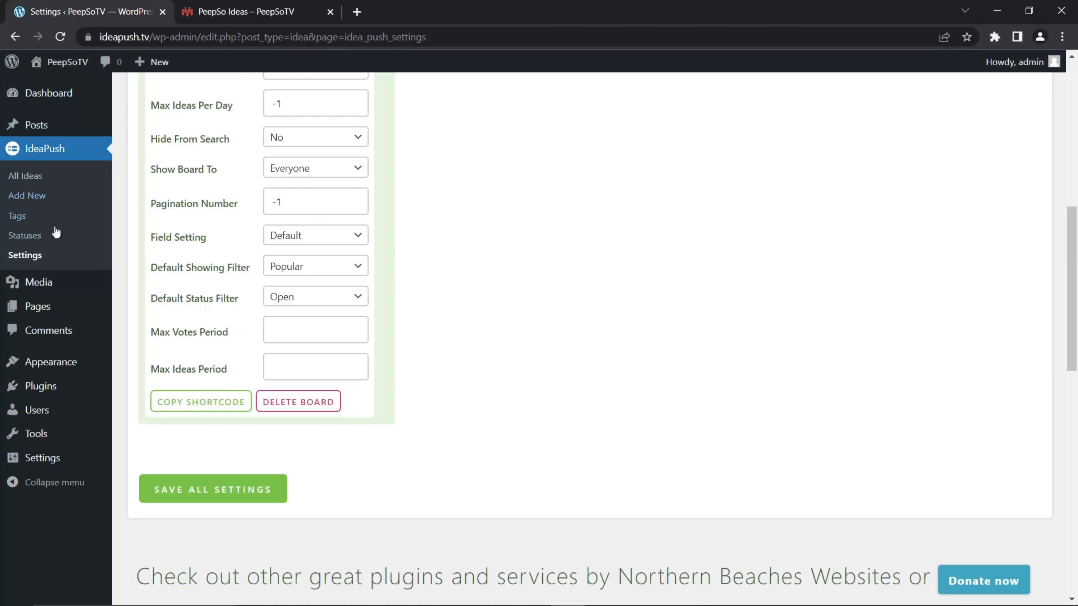
{"action": "mouse_move", "coordinate": [41, 314]}
{"action": "left_click", "coordinate": [144, 328]}
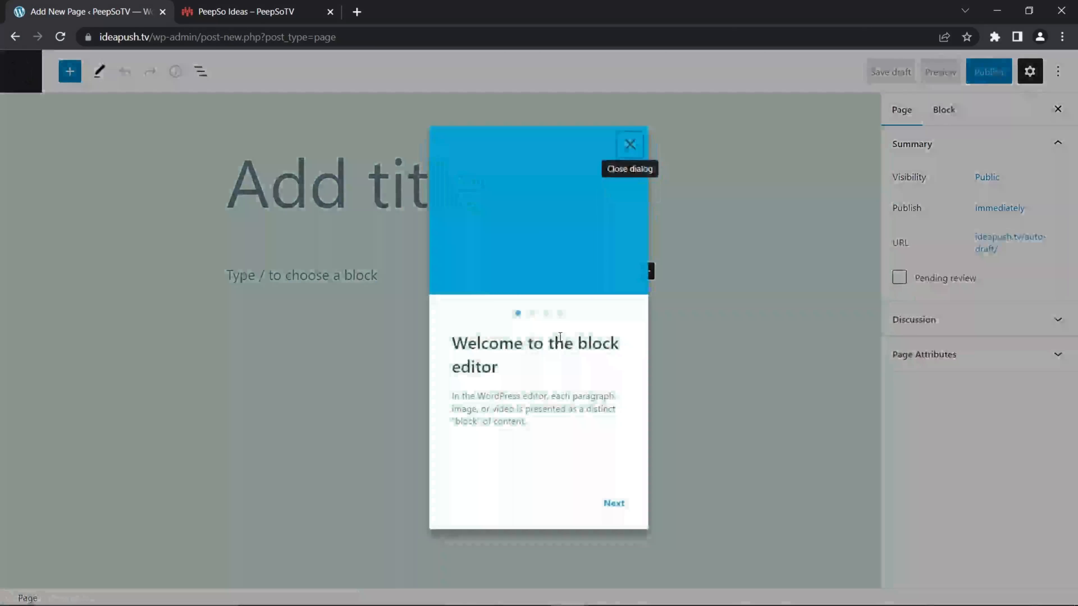
{"action": "left_click", "coordinate": [629, 144]}
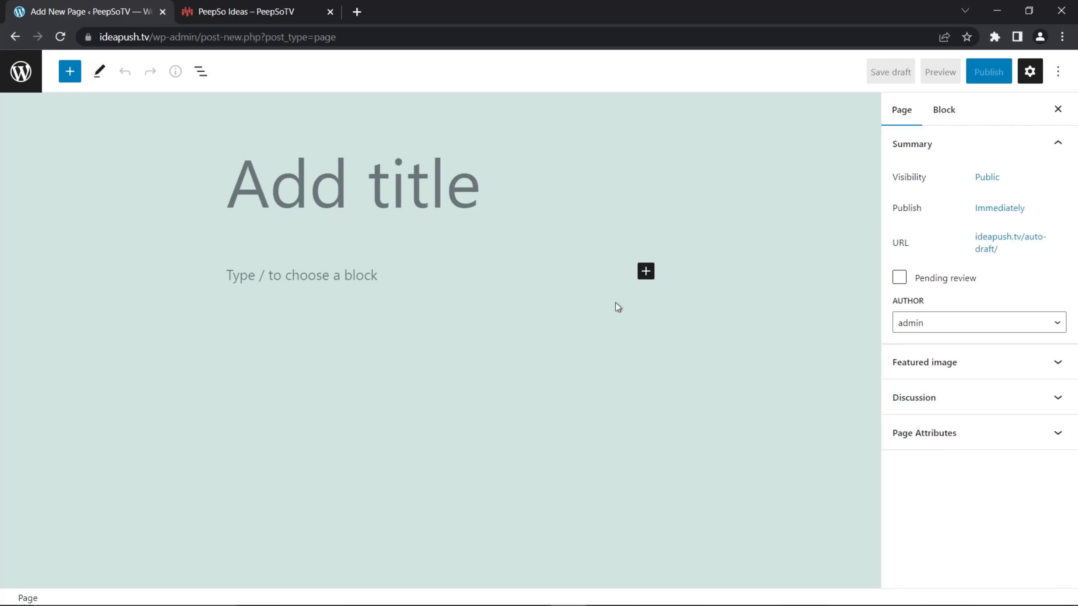
- Insert a Shortcode block in the page and paste [ideapush board="9"] into it
{"action": "left_click", "coordinate": [646, 272]}
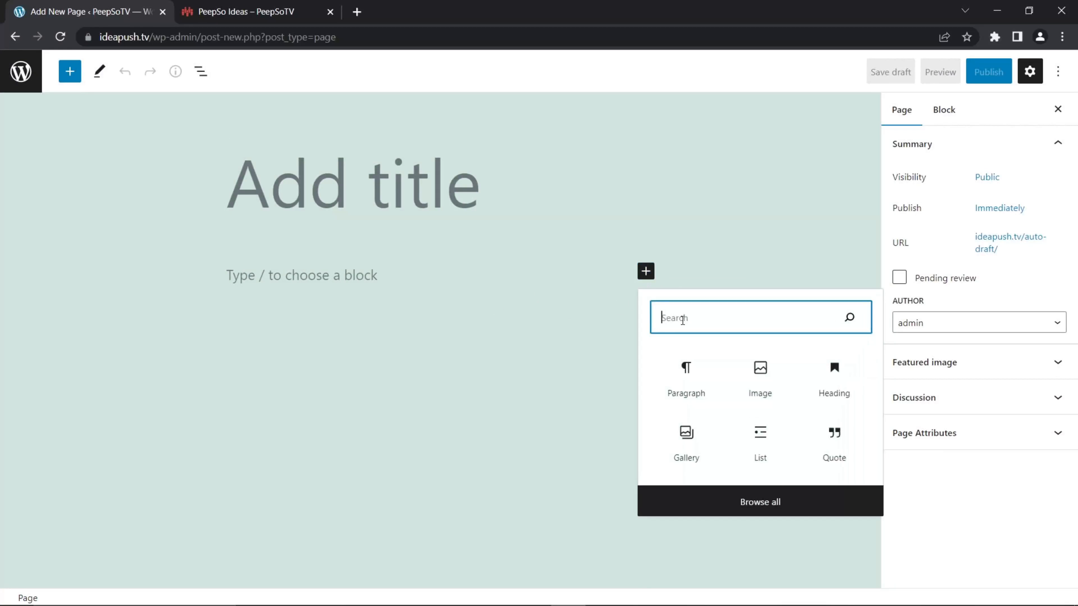
{"action": "type", "text": "sh"}
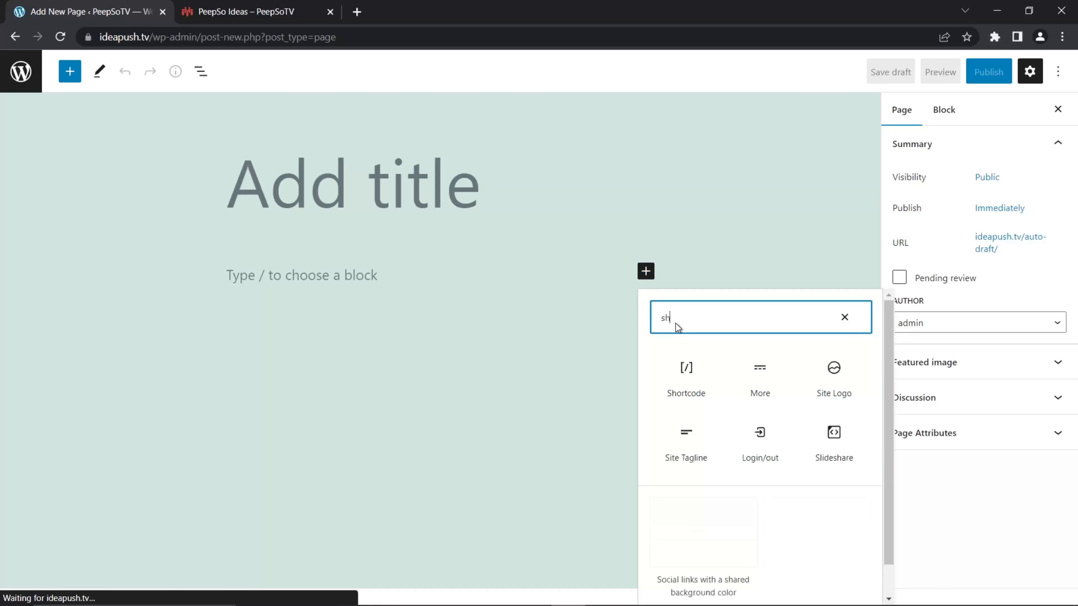
{"action": "type", "text": "ortcode"}
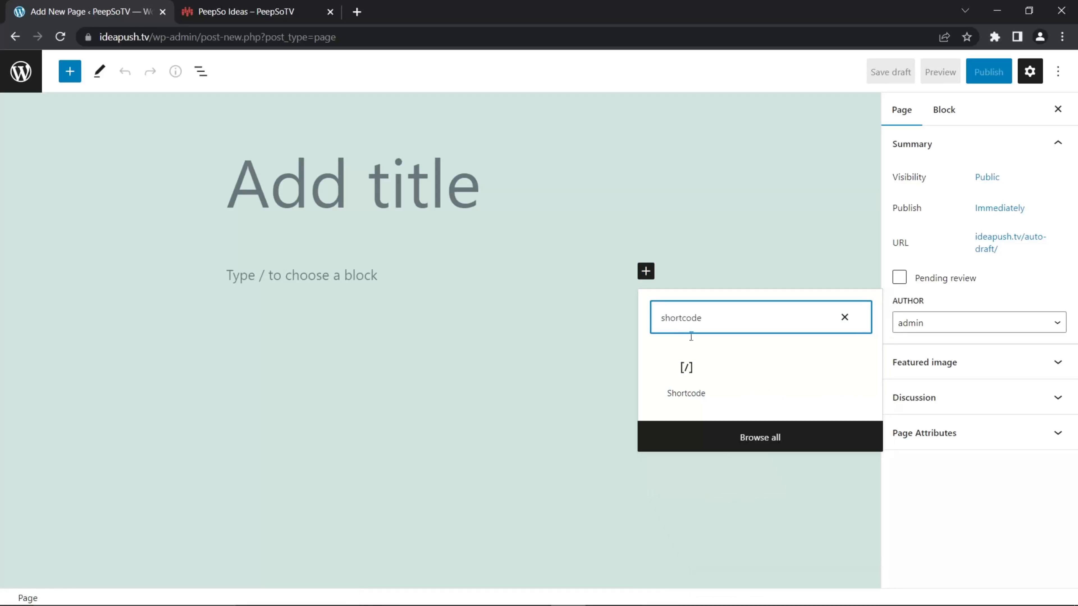
{"action": "left_click", "coordinate": [686, 369]}
{"action": "right_click", "coordinate": [278, 321]}
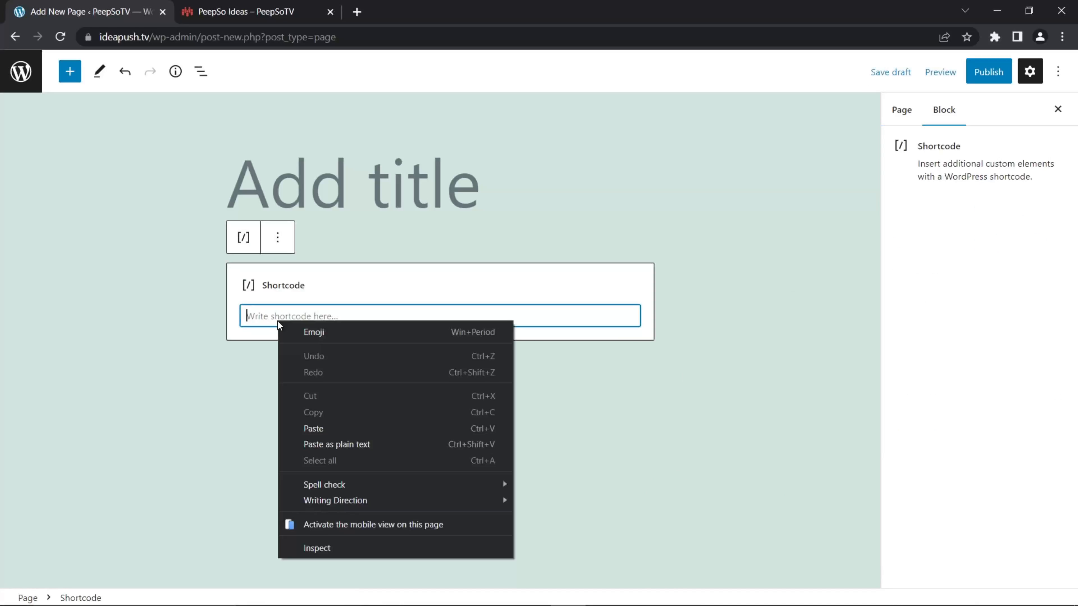
{"action": "left_click", "coordinate": [318, 430]}
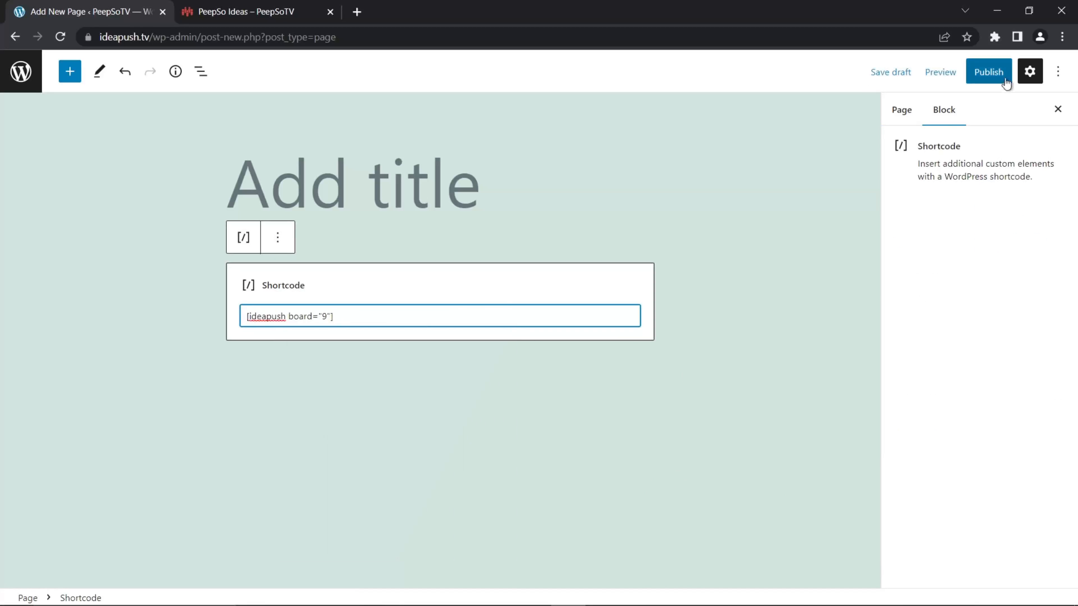
- Publish the new page and close its browser tab
{"action": "left_click", "coordinate": [991, 73]}
{"action": "left_click", "coordinate": [920, 70]}
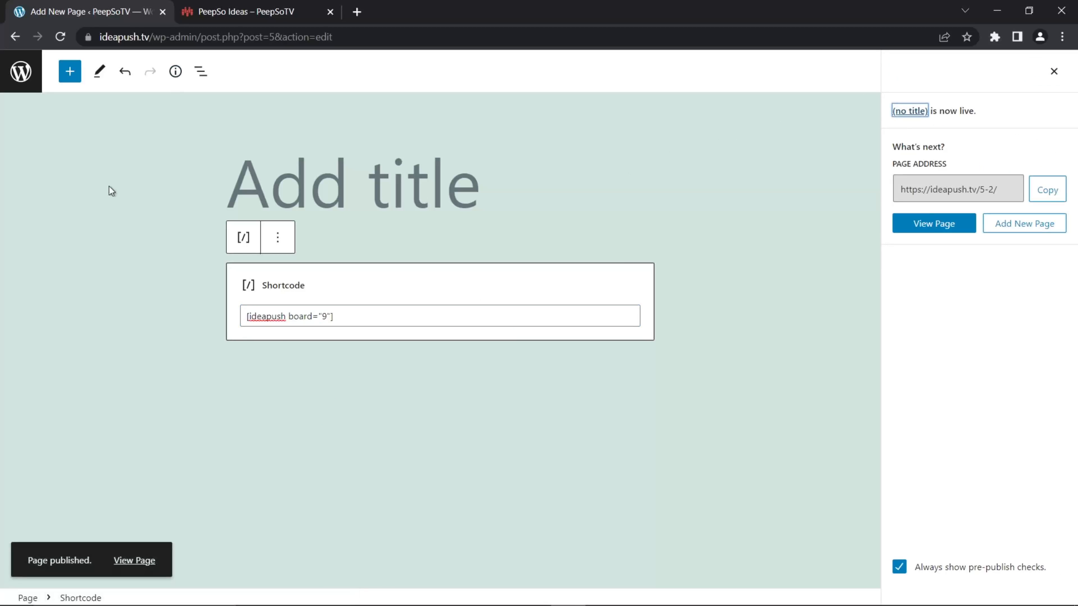
{"action": "left_click", "coordinate": [163, 13]}
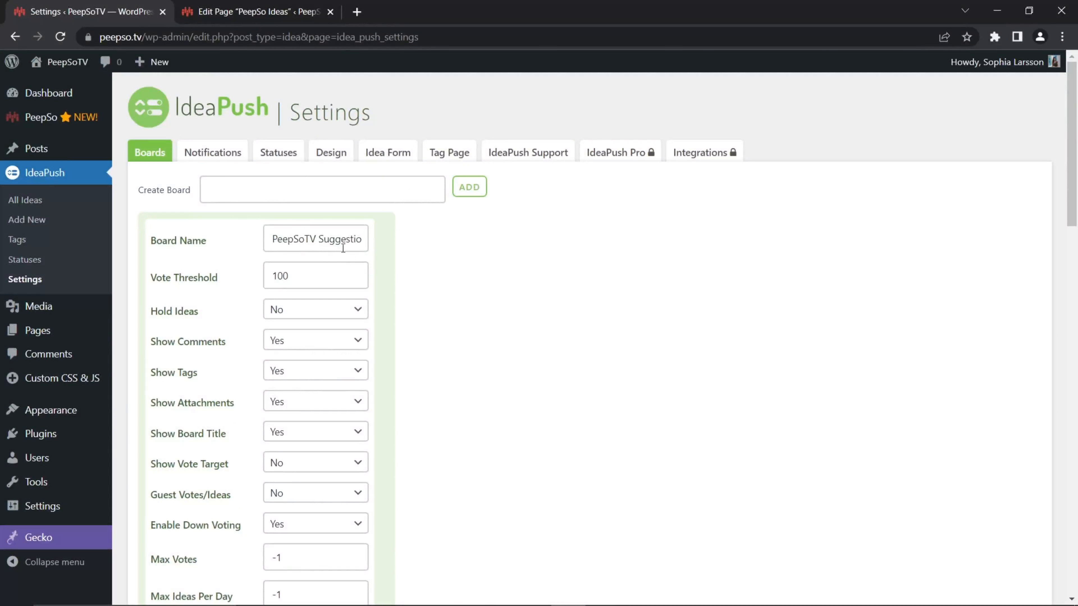
- Review the board settings on peepso.tv and the shortcode in the PeepSo Ideas page editor
{"action": "scroll", "coordinate": [286, 251], "scroll_direction": "down", "scroll_amount": 6}
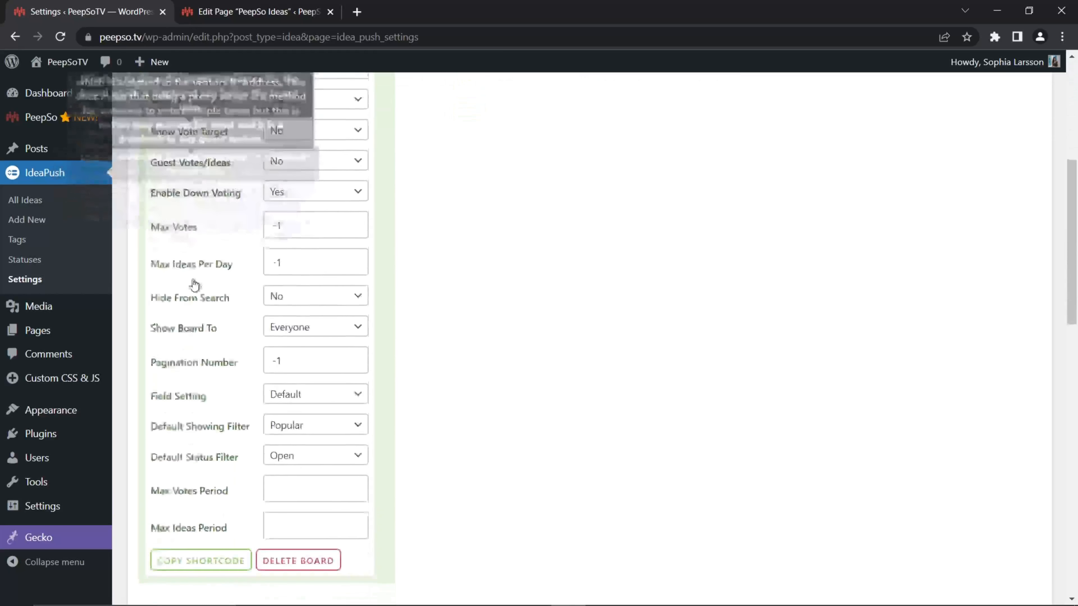
{"action": "scroll", "coordinate": [194, 282], "scroll_direction": "down", "scroll_amount": 3}
{"action": "scroll", "coordinate": [194, 271], "scroll_direction": "up", "scroll_amount": 7}
{"action": "left_click", "coordinate": [246, 12]}
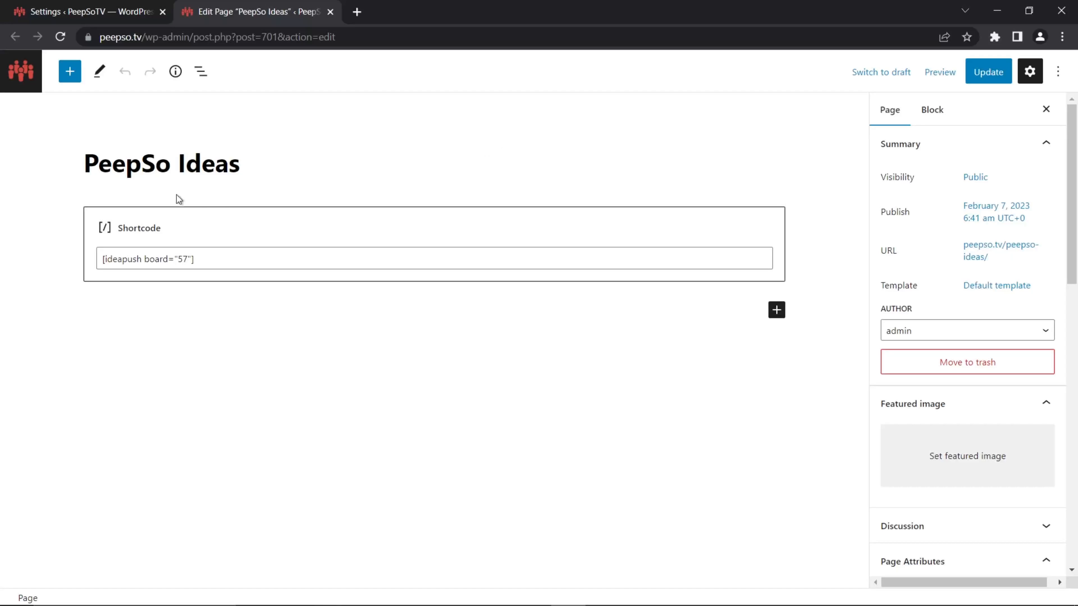
- Set the sidebars to Hide both in the PeepSo Ideas page's Gecko options, update the page and view it on the site
{"action": "scroll", "coordinate": [961, 287], "scroll_direction": "down", "scroll_amount": 5}
{"action": "scroll", "coordinate": [962, 288], "scroll_direction": "down", "scroll_amount": 3}
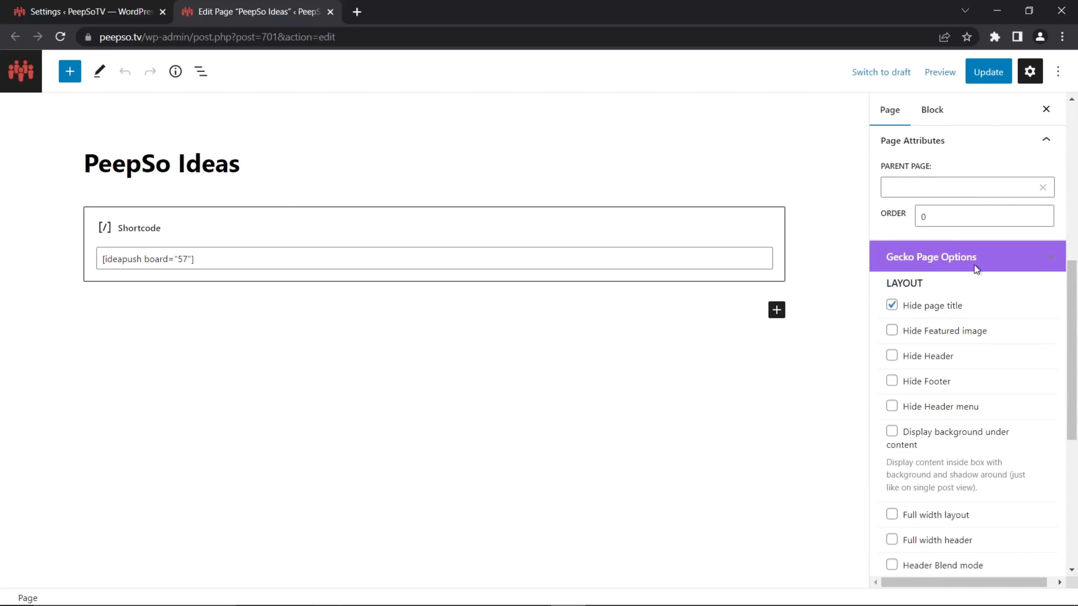
{"action": "scroll", "coordinate": [982, 280], "scroll_direction": "down", "scroll_amount": 8}
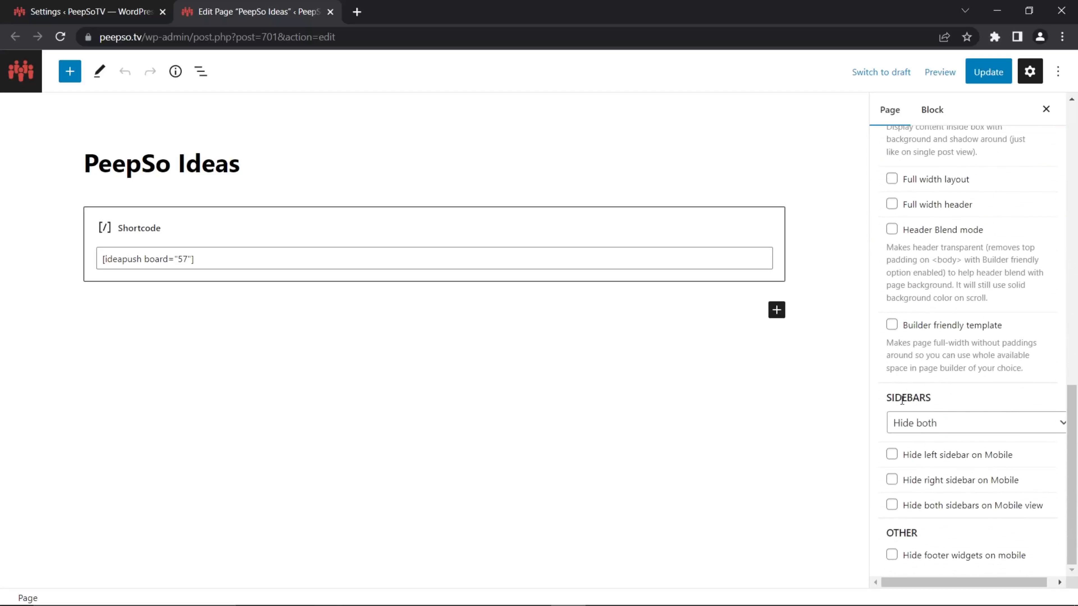
{"action": "left_click", "coordinate": [937, 423]}
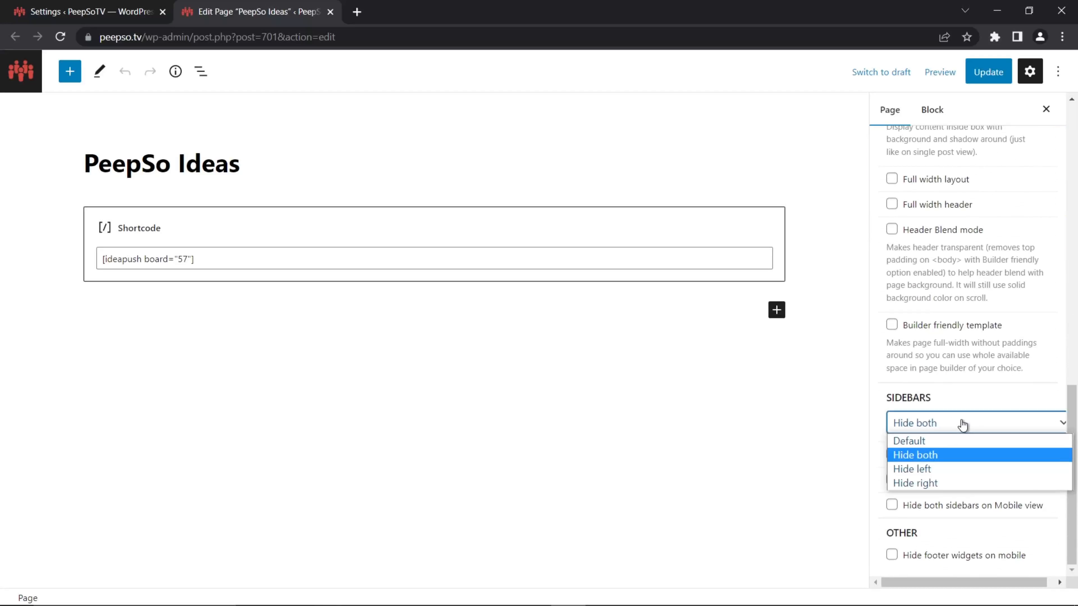
{"action": "left_click", "coordinate": [920, 457]}
{"action": "scroll", "coordinate": [993, 331], "scroll_direction": "up", "scroll_amount": 8}
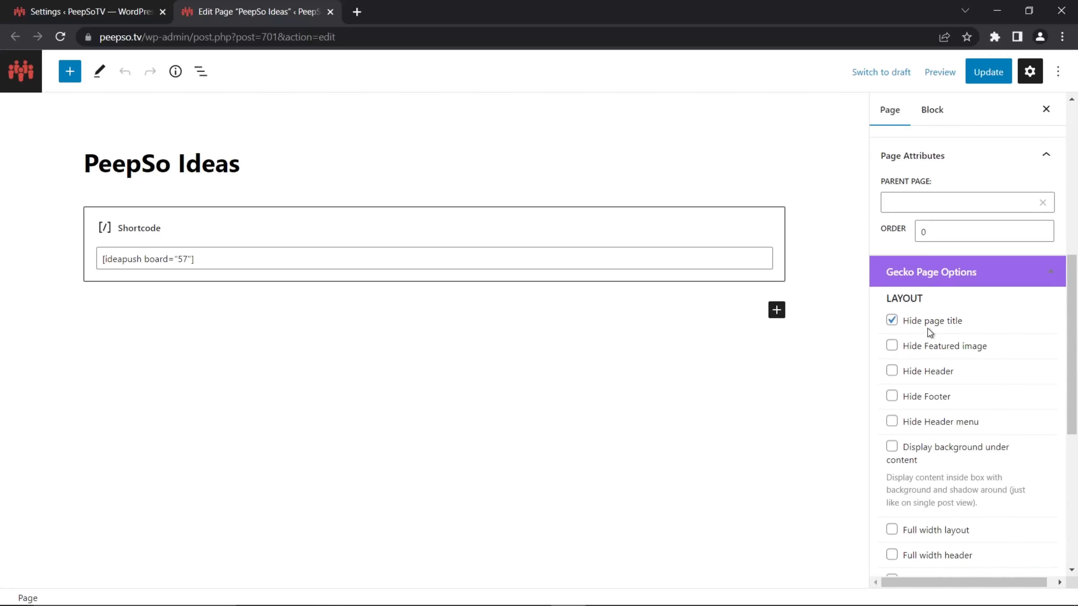
{"action": "left_click", "coordinate": [986, 73]}
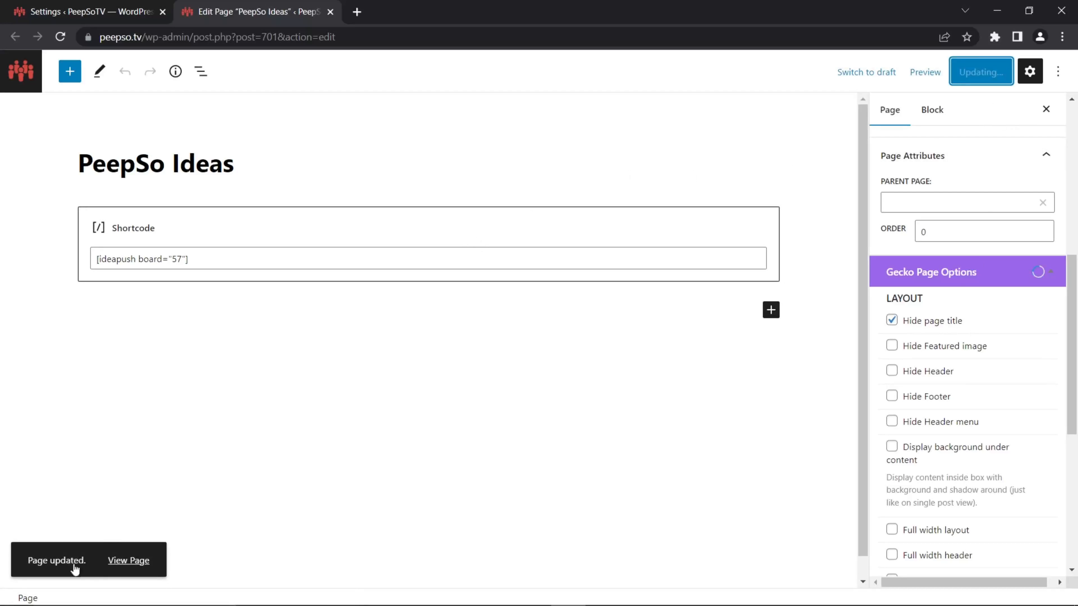
{"action": "right_click", "coordinate": [139, 569]}
{"action": "left_click", "coordinate": [123, 564]}
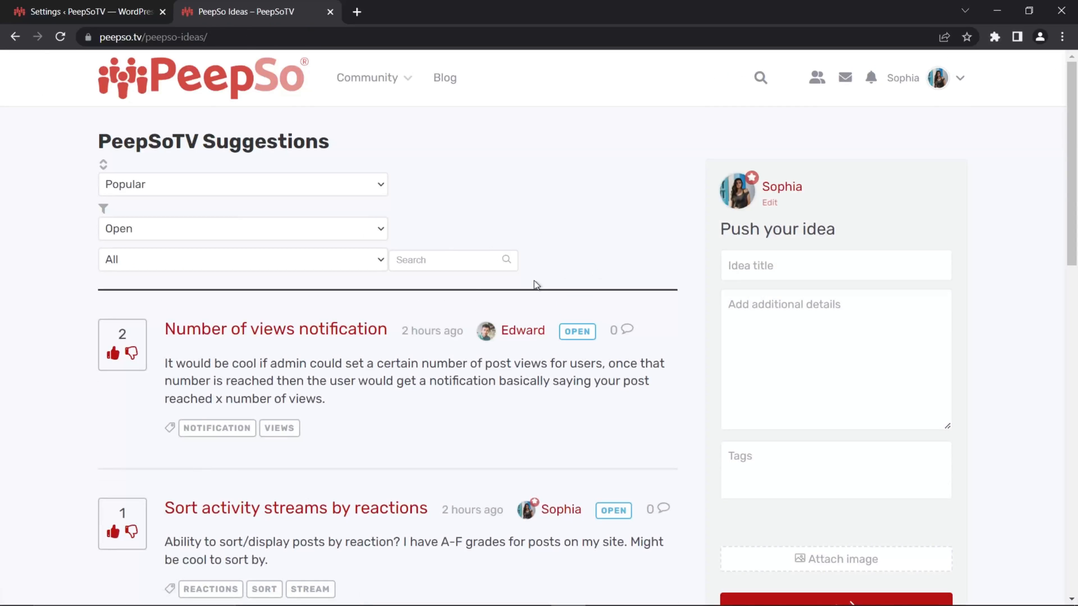
- Add the PeepSo Ideas page to the Mega Menu header menu and save the menu
{"action": "left_click", "coordinate": [42, 11]}
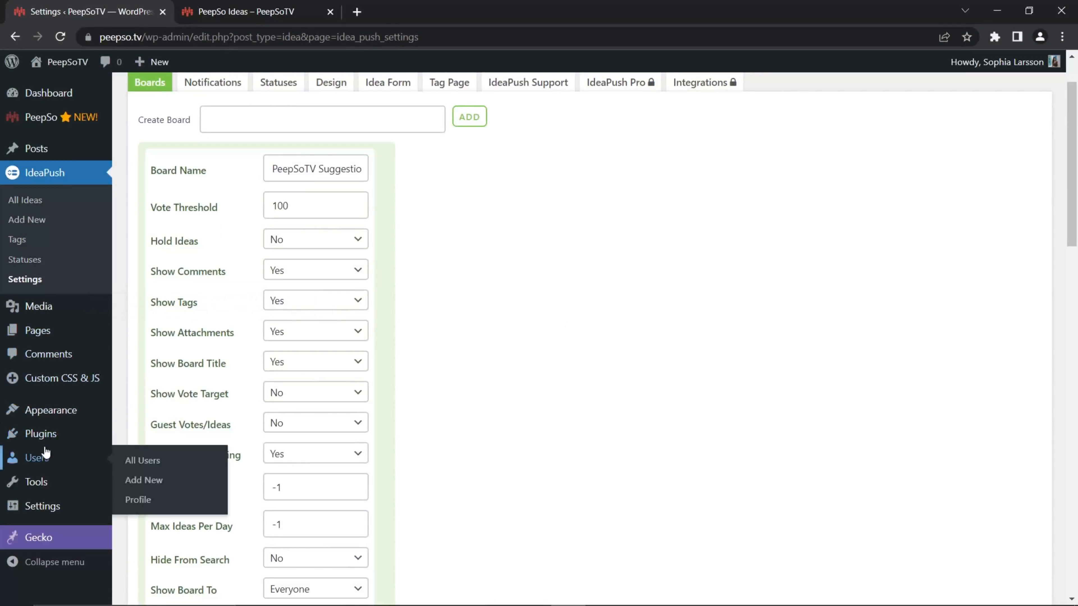
{"action": "mouse_move", "coordinate": [53, 421]}
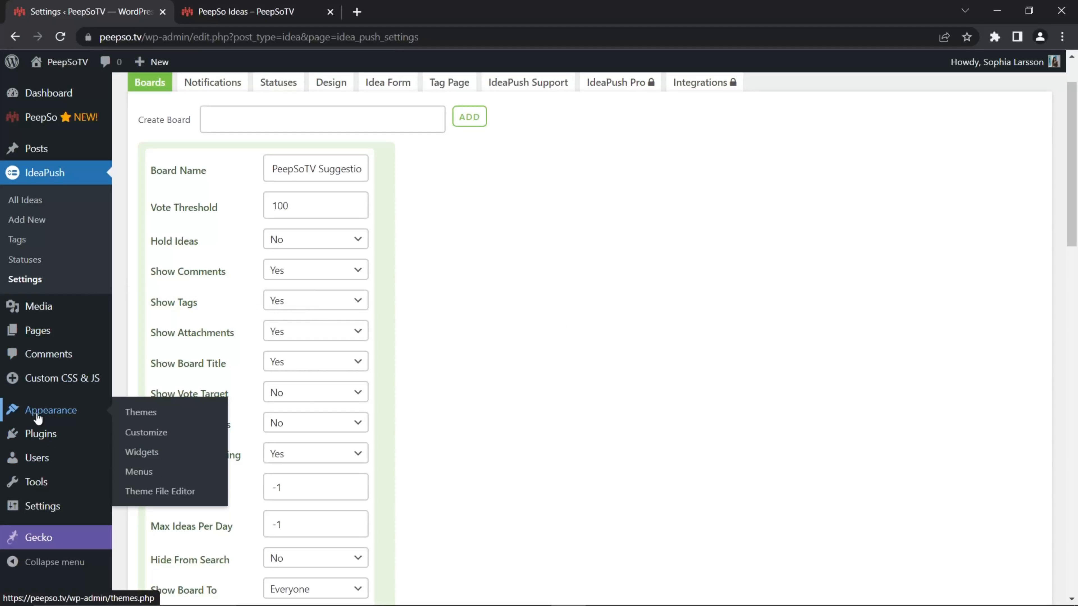
{"action": "left_click", "coordinate": [141, 472]}
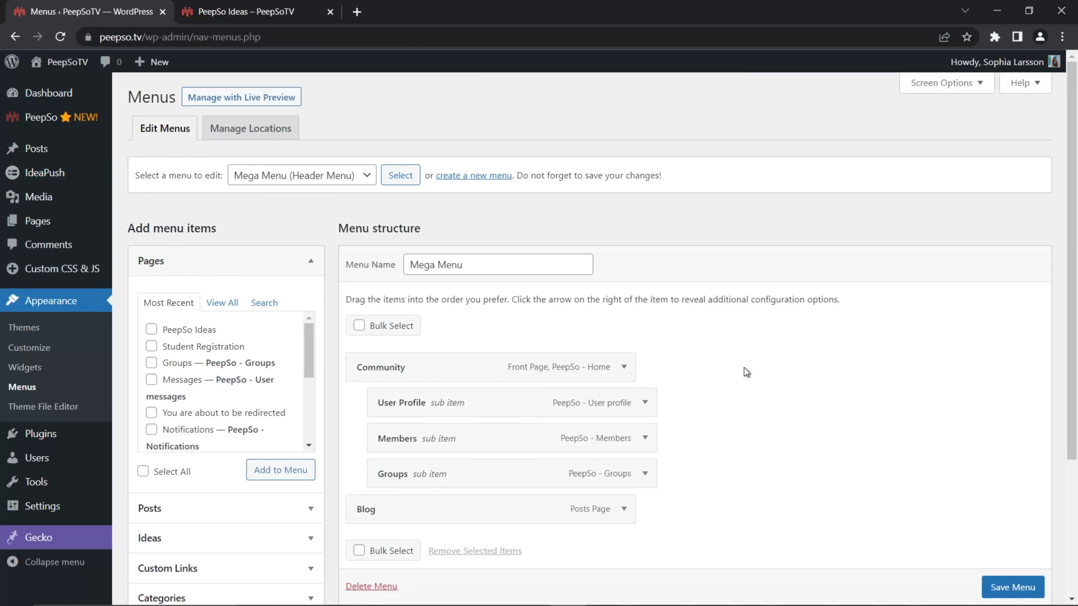
{"action": "left_click", "coordinate": [152, 330]}
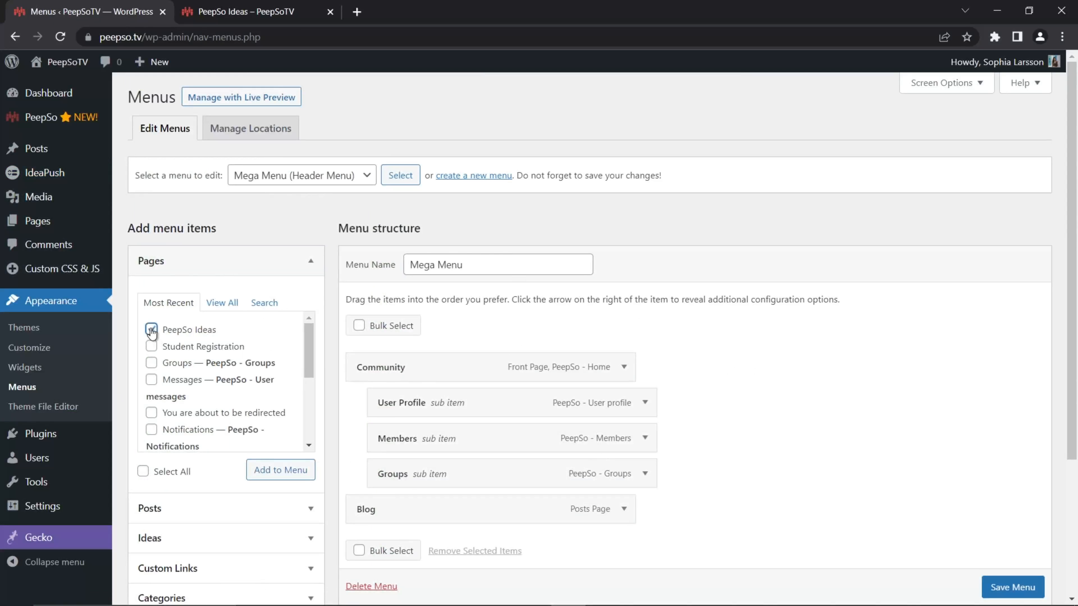
{"action": "left_click", "coordinate": [261, 471]}
{"action": "scroll", "coordinate": [688, 446], "scroll_direction": "down", "scroll_amount": 5}
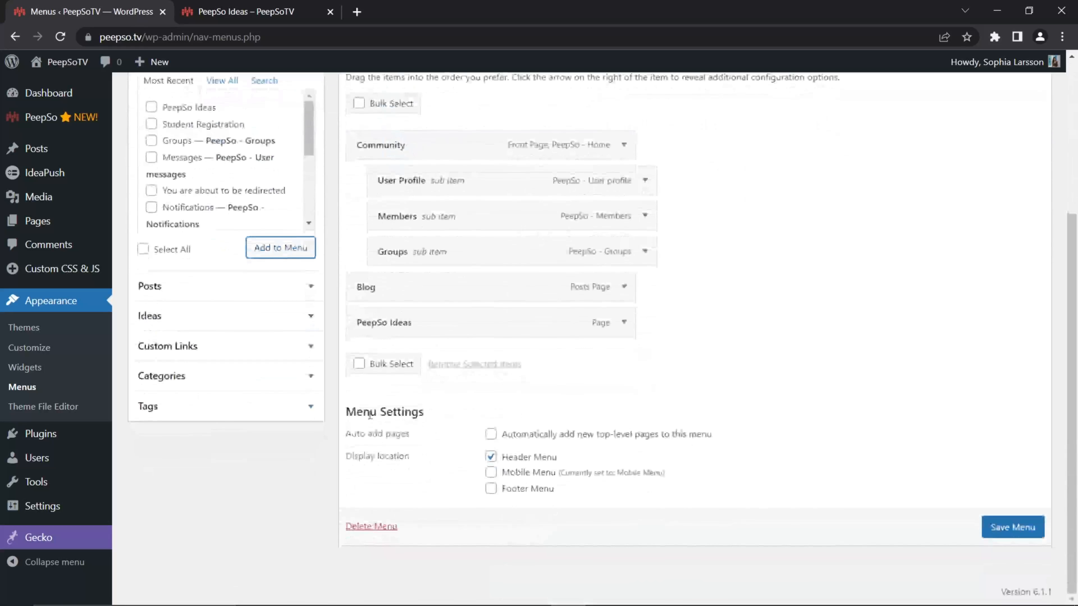
{"action": "left_click", "coordinate": [1001, 530]}
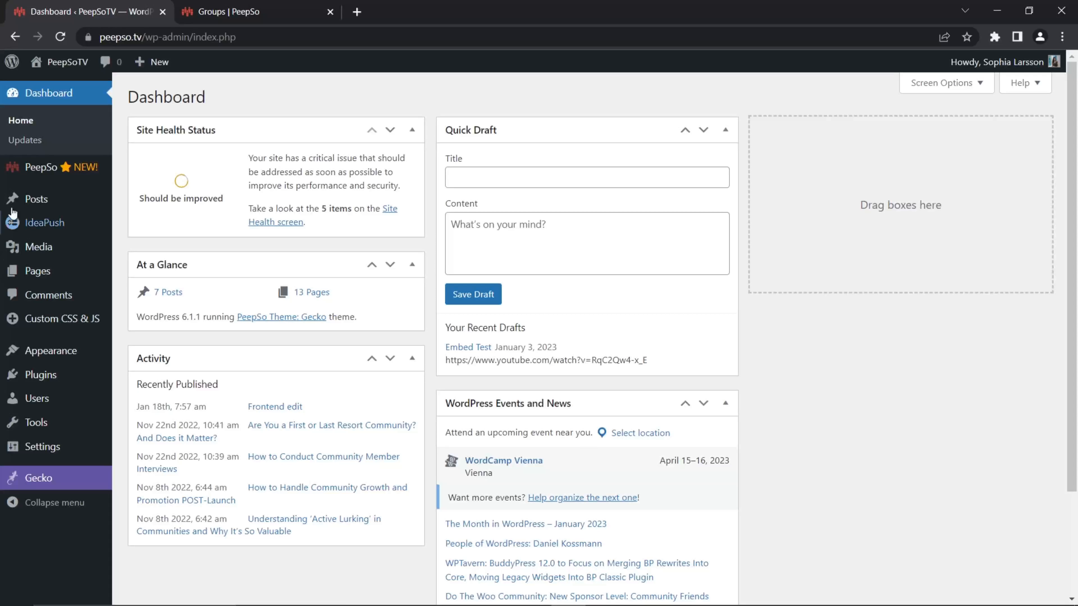
- Review the IdeaPush integration's setup instructions in the Early Access group post on peepso.com
{"action": "mouse_move", "coordinate": [67, 168]}
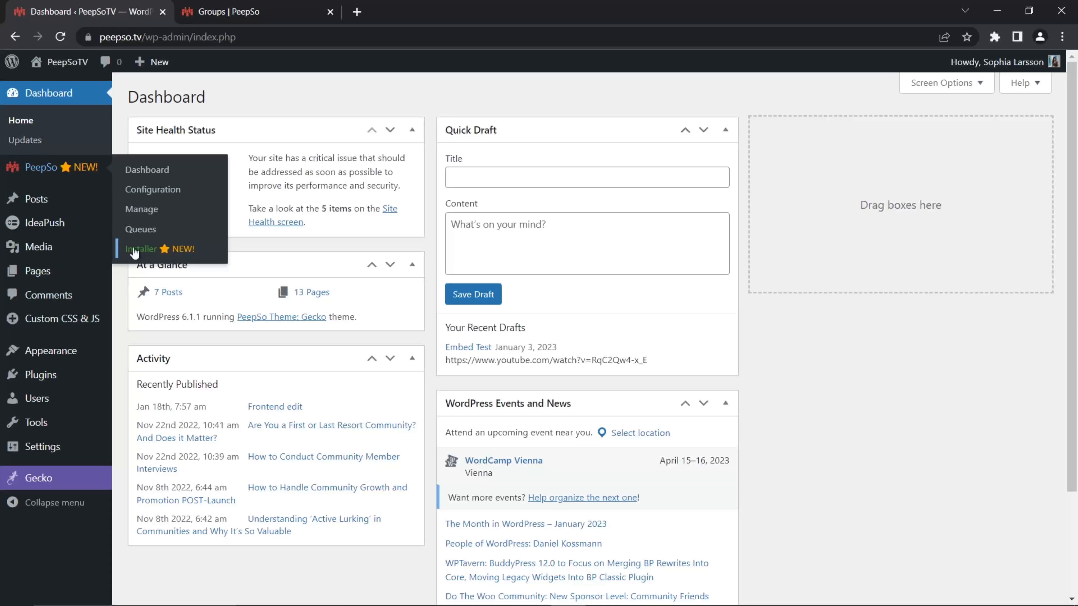
{"action": "left_click", "coordinate": [257, 12]}
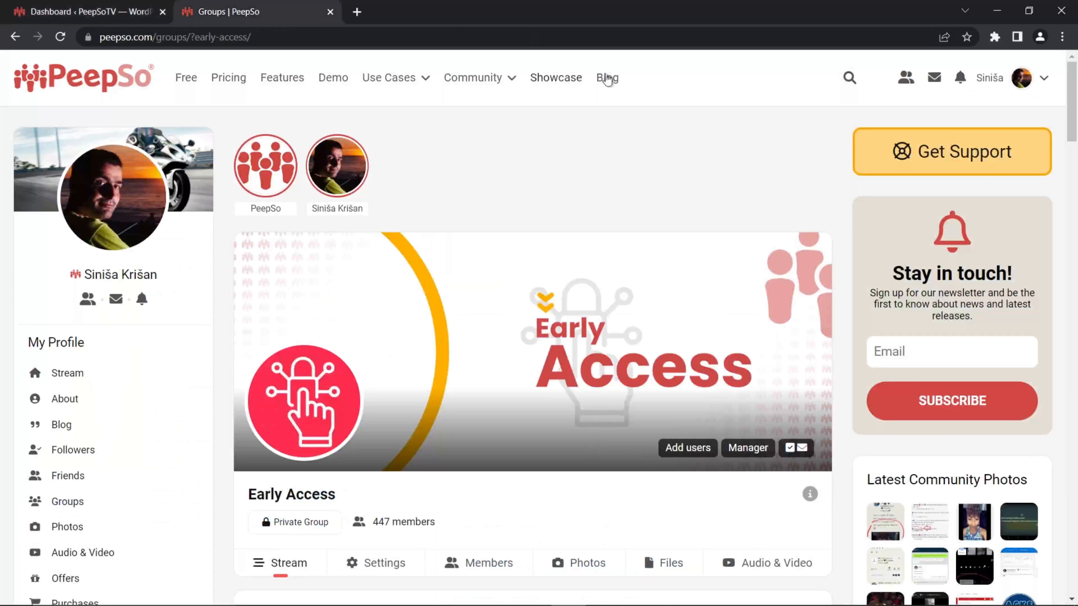
{"action": "mouse_move", "coordinate": [402, 84]}
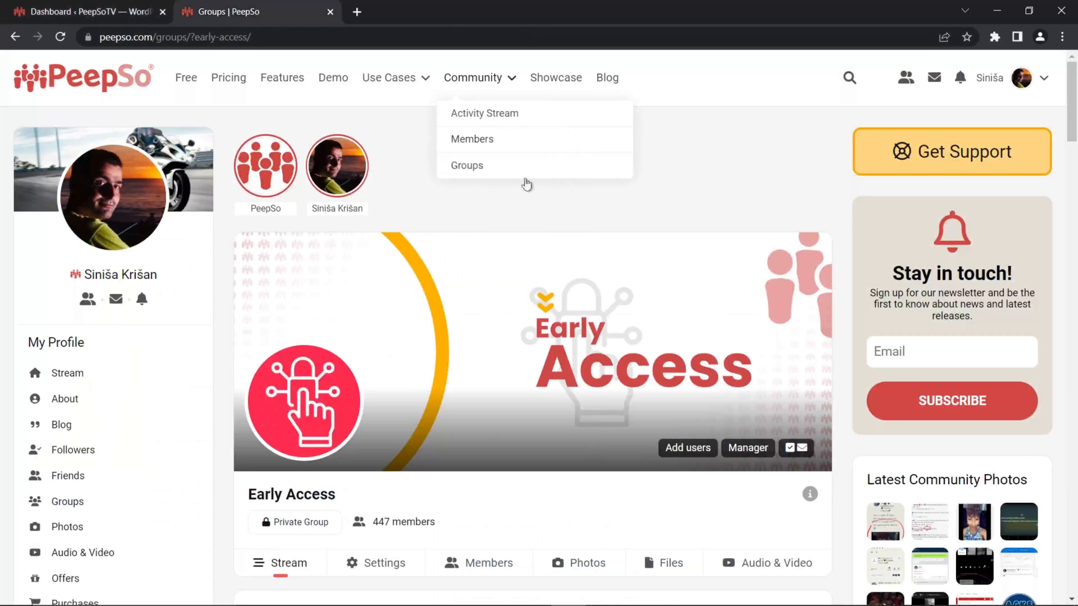
{"action": "scroll", "coordinate": [578, 241], "scroll_direction": "down", "scroll_amount": 3}
{"action": "scroll", "coordinate": [610, 252], "scroll_direction": "down", "scroll_amount": 3}
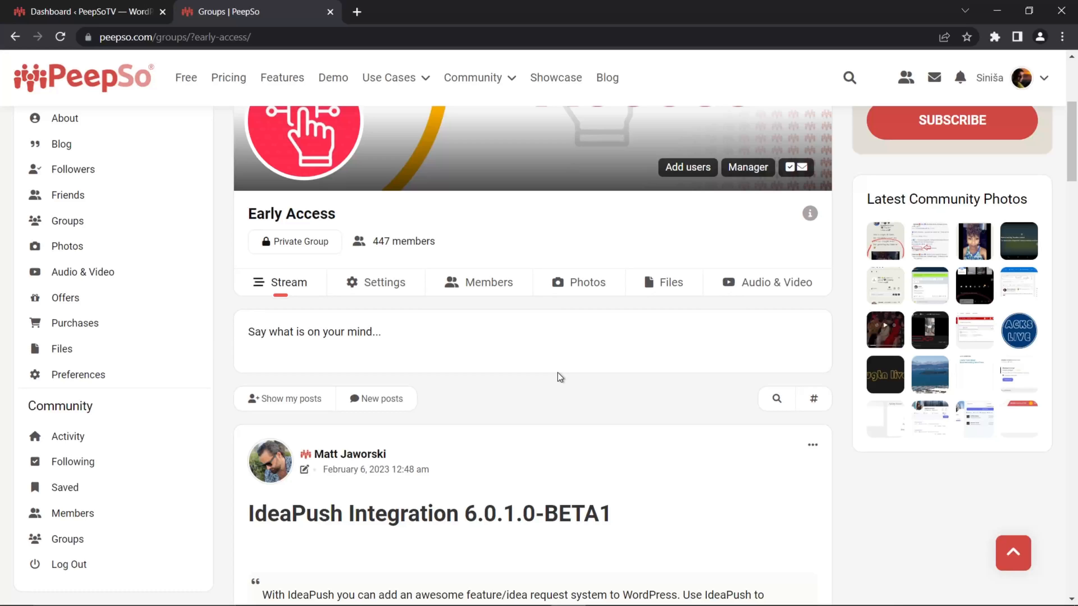
{"action": "scroll", "coordinate": [557, 337], "scroll_direction": "down", "scroll_amount": 10}
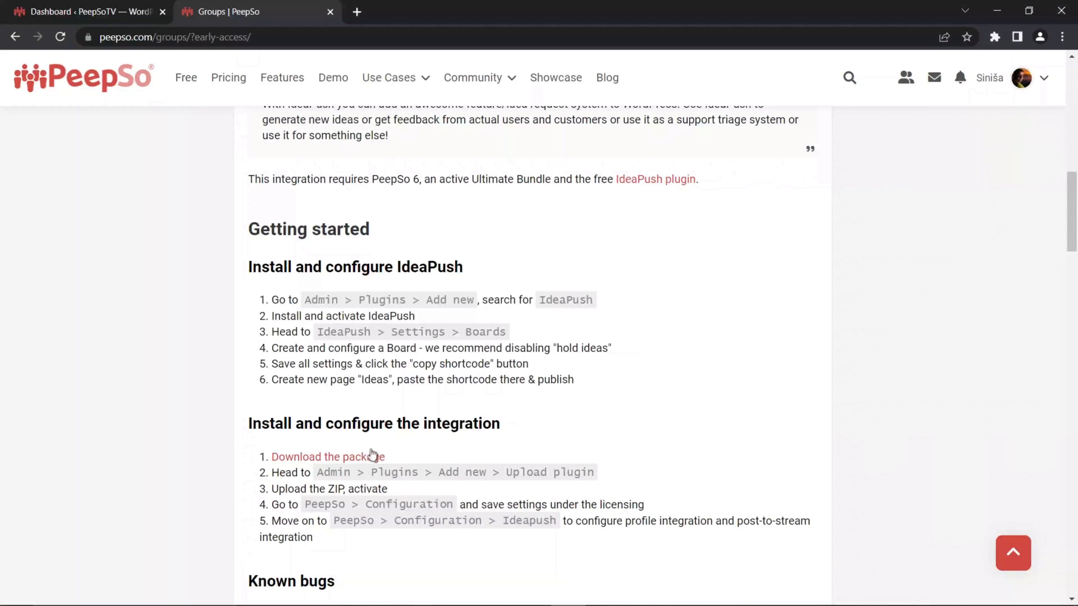
- Return to the peepso.tv dashboard and look through the integrations listed in the PeepSo Installer
{"action": "key", "text": "ctrl+shift+Tab"}
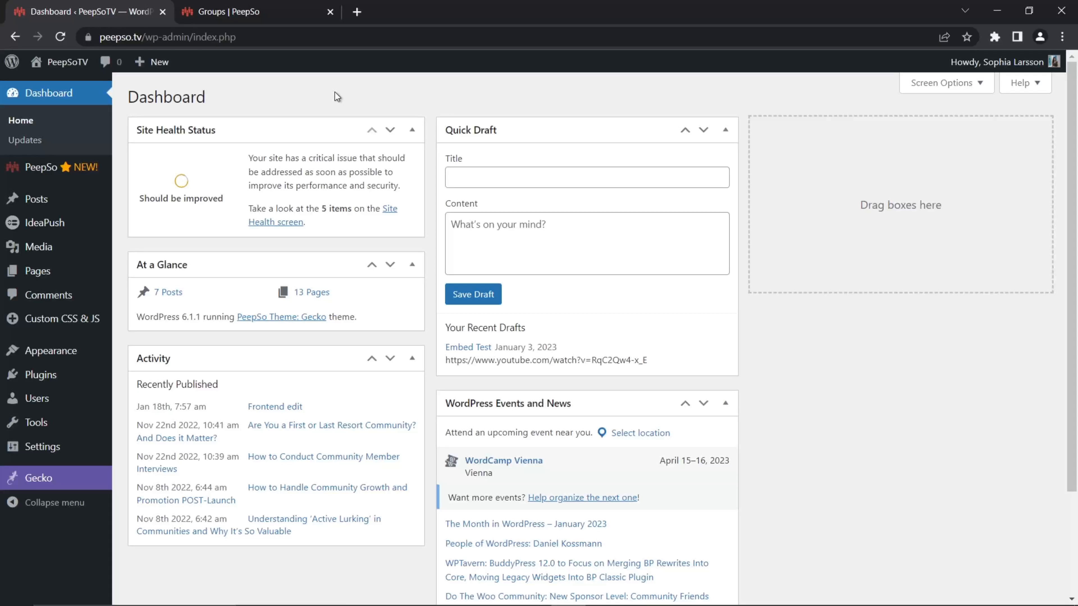
{"action": "mouse_move", "coordinate": [34, 170]}
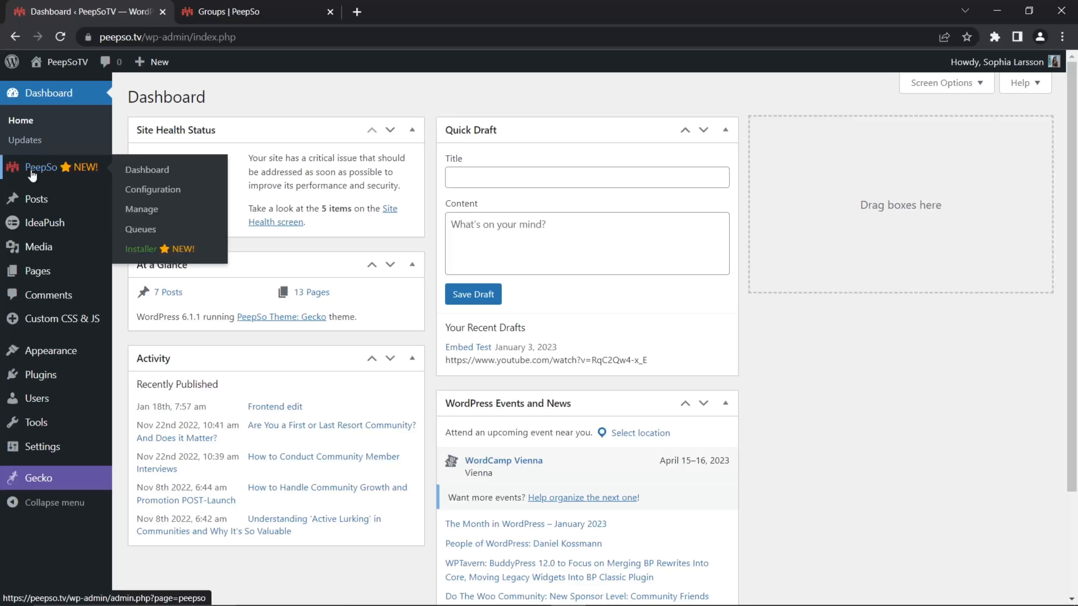
{"action": "left_click", "coordinate": [137, 249]}
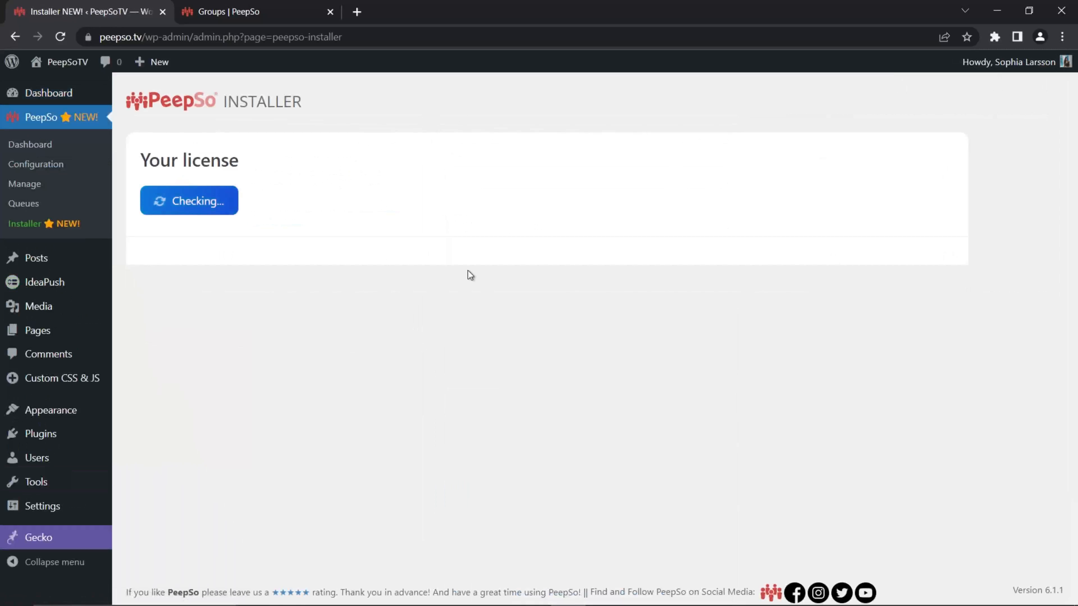
{"action": "scroll", "coordinate": [441, 306], "scroll_direction": "down", "scroll_amount": 15}
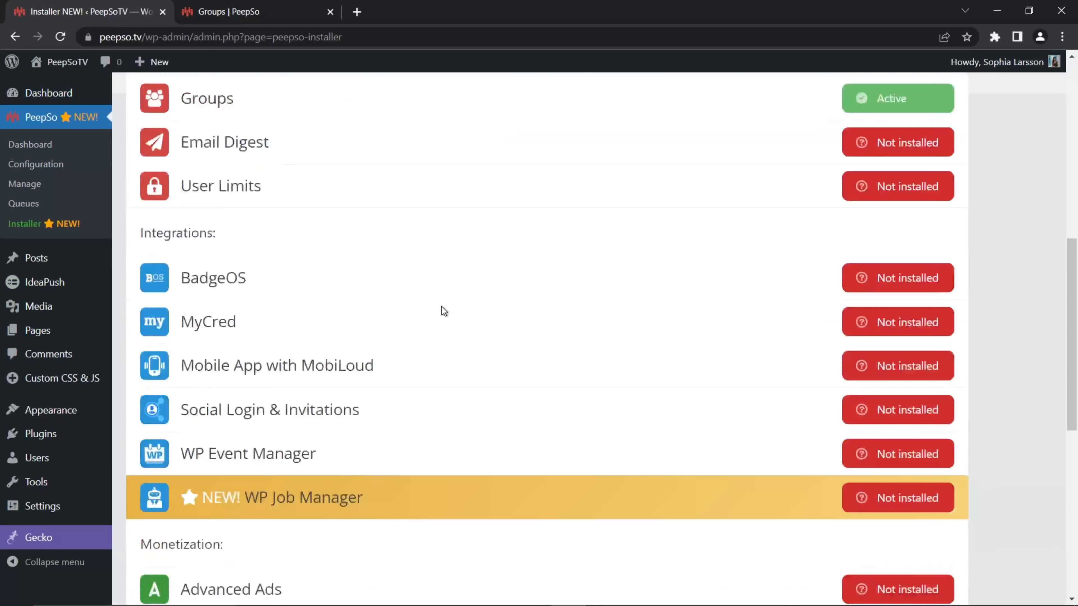
{"action": "scroll", "coordinate": [243, 352], "scroll_direction": "up", "scroll_amount": 8}
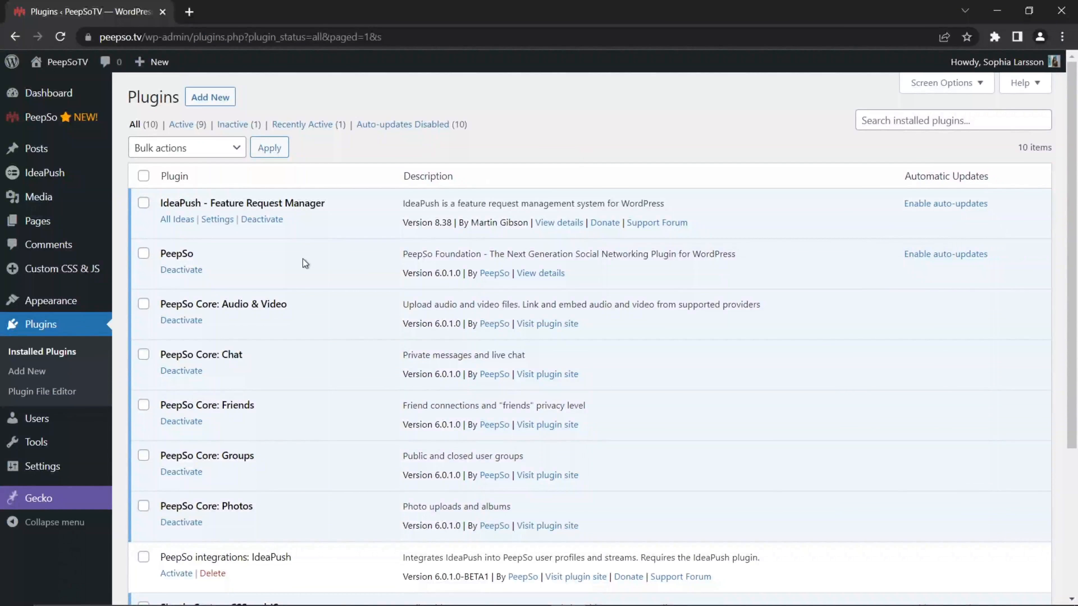
- Activate the PeepSo integrations: IdeaPush plugin and open the IdeaPush section of the PeepSo configuration
{"action": "scroll", "coordinate": [335, 294], "scroll_direction": "down", "scroll_amount": 5}
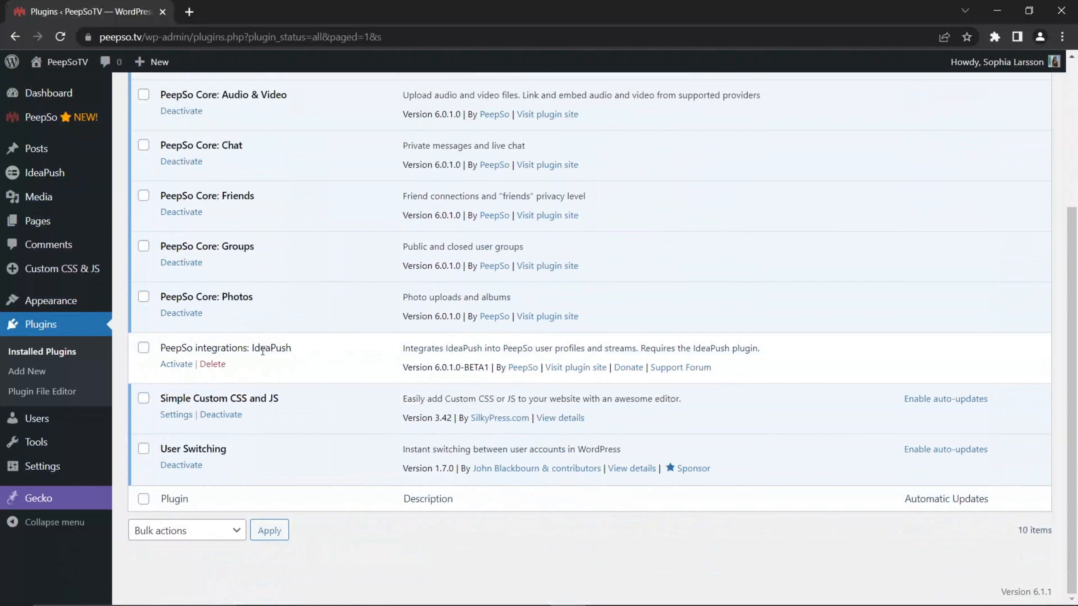
{"action": "left_click", "coordinate": [177, 365]}
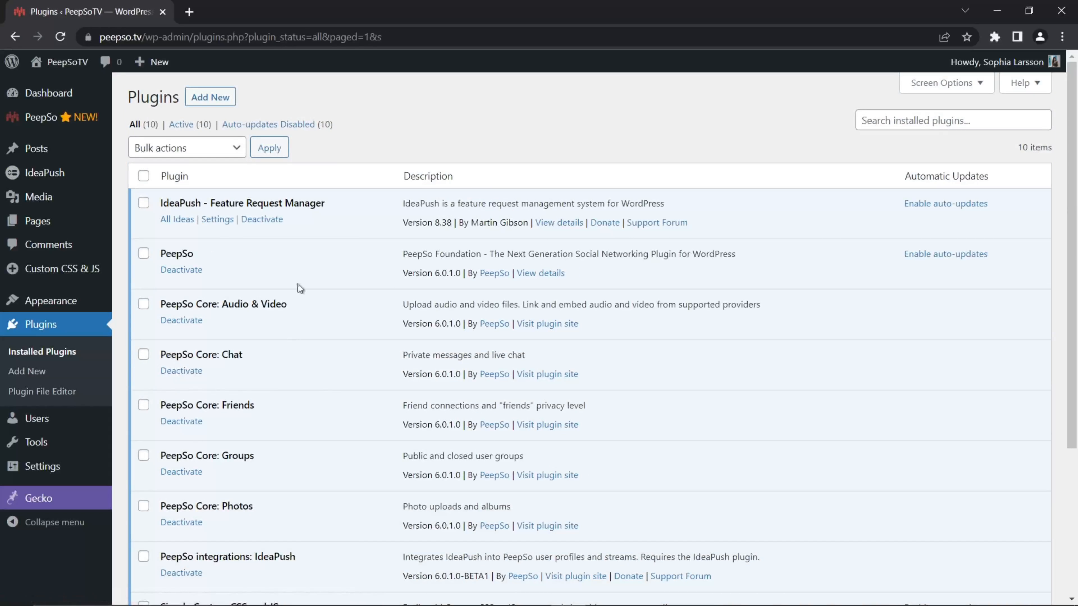
{"action": "mouse_move", "coordinate": [29, 123]}
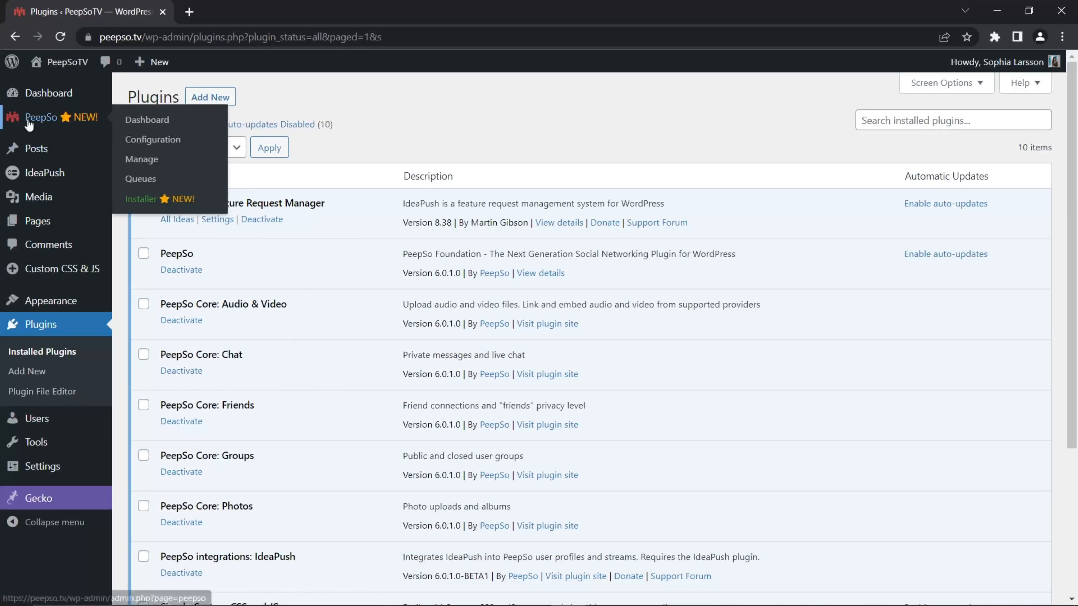
{"action": "left_click", "coordinate": [152, 143]}
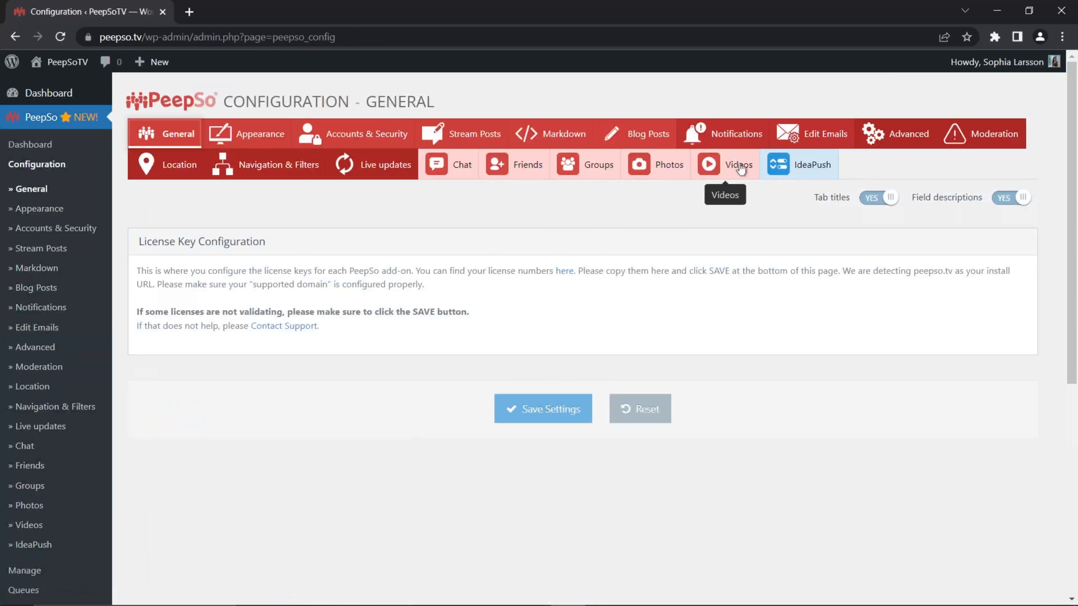
{"action": "left_click", "coordinate": [811, 170]}
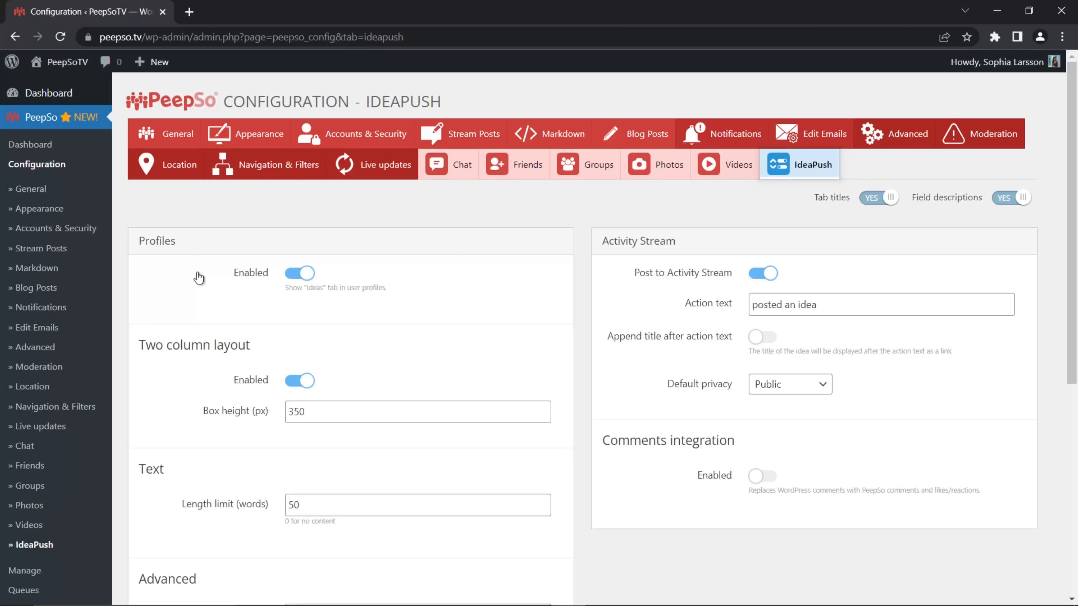
- Switch the Ideas tab in user profiles off and back on, and look over the other IdeaPush settings
{"action": "left_click", "coordinate": [291, 276]}
{"action": "left_click", "coordinate": [296, 322]}
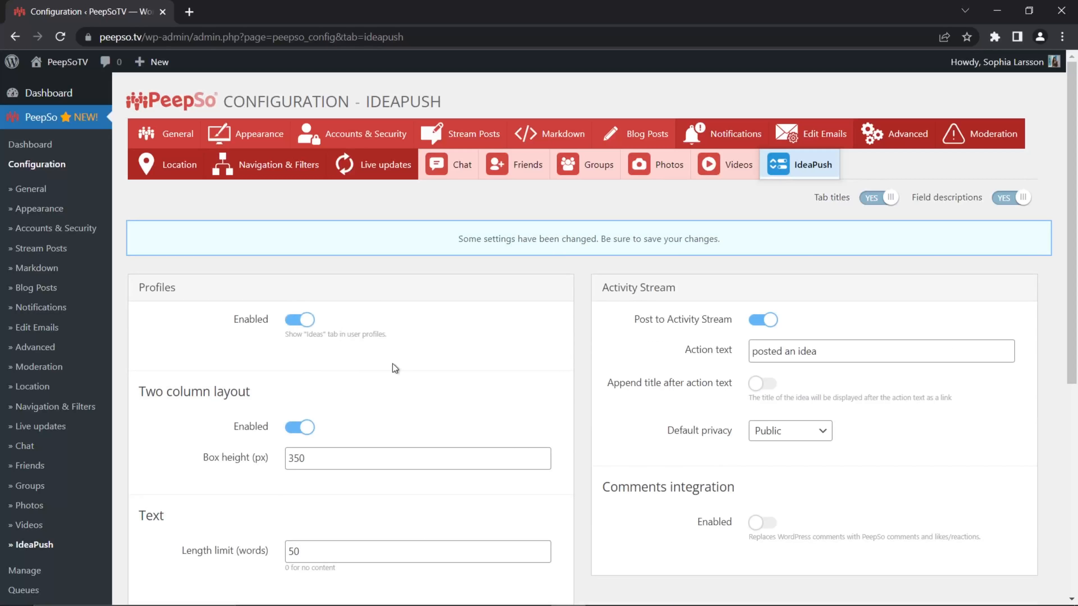
{"action": "scroll", "coordinate": [384, 362], "scroll_direction": "down", "scroll_amount": 5}
{"action": "scroll", "coordinate": [372, 362], "scroll_direction": "down", "scroll_amount": 3}
{"action": "scroll", "coordinate": [368, 366], "scroll_direction": "up", "scroll_amount": 8}
- Open the community in a new browser tab and view the logged-in member's profile to check its Ideas tab
{"action": "mouse_move", "coordinate": [67, 62]}
{"action": "right_click", "coordinate": [65, 104]}
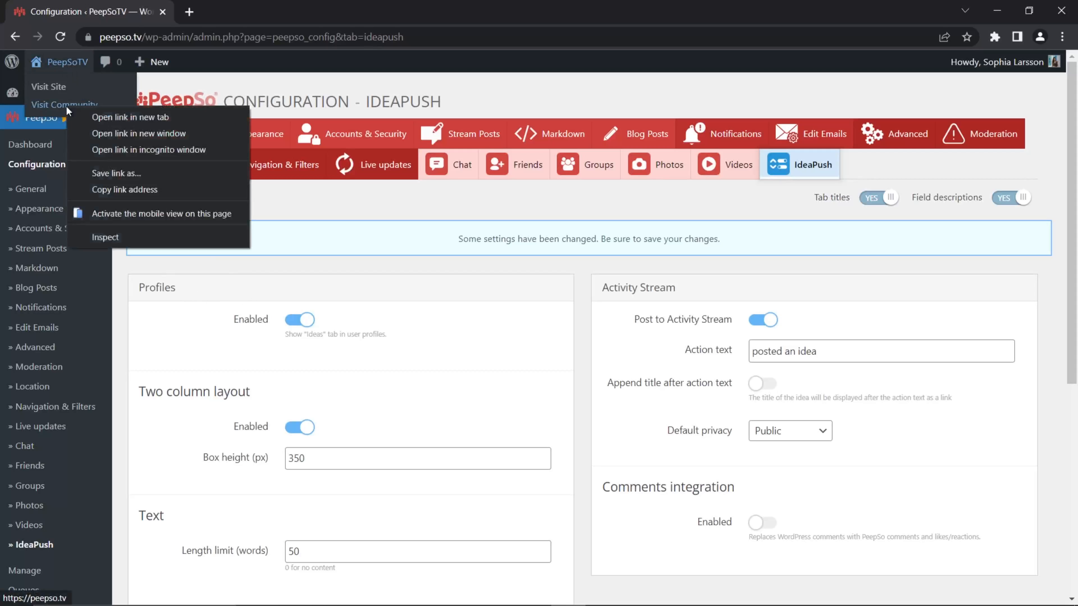
{"action": "left_click", "coordinate": [114, 124]}
{"action": "left_click", "coordinate": [229, 12]}
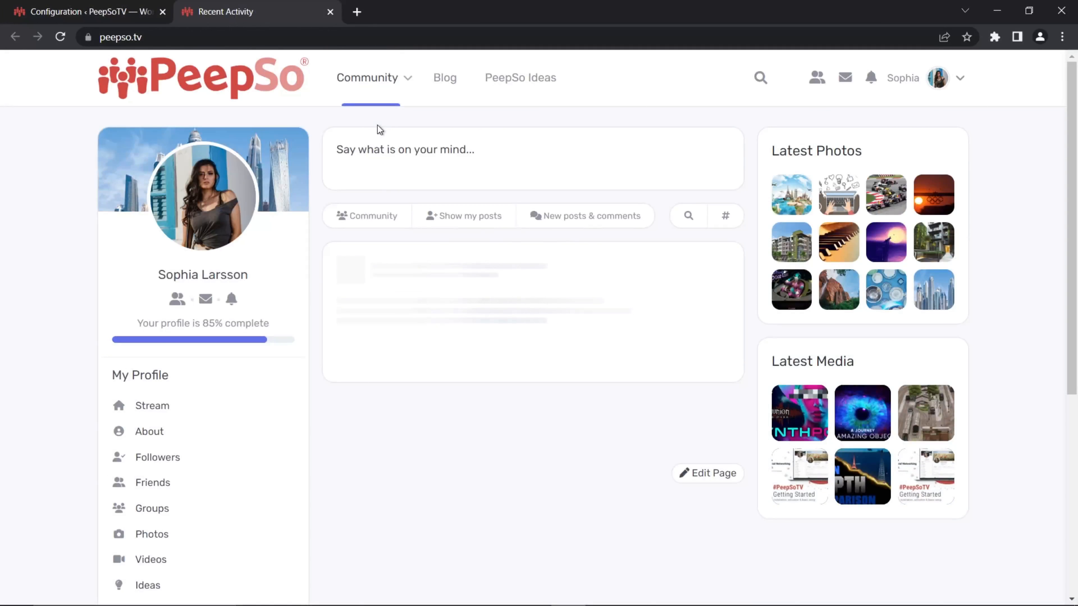
{"action": "left_click", "coordinate": [198, 197]}
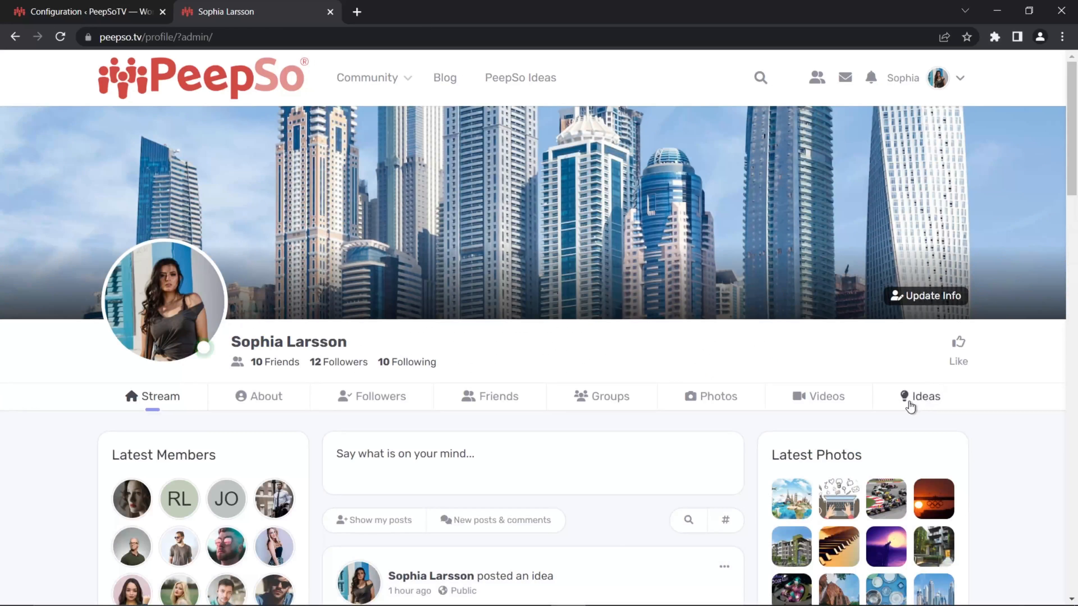
- Disable the Ideas tab in user profiles, save the IdeaPush settings and reload the profile page to check it
{"action": "left_click", "coordinate": [104, 9]}
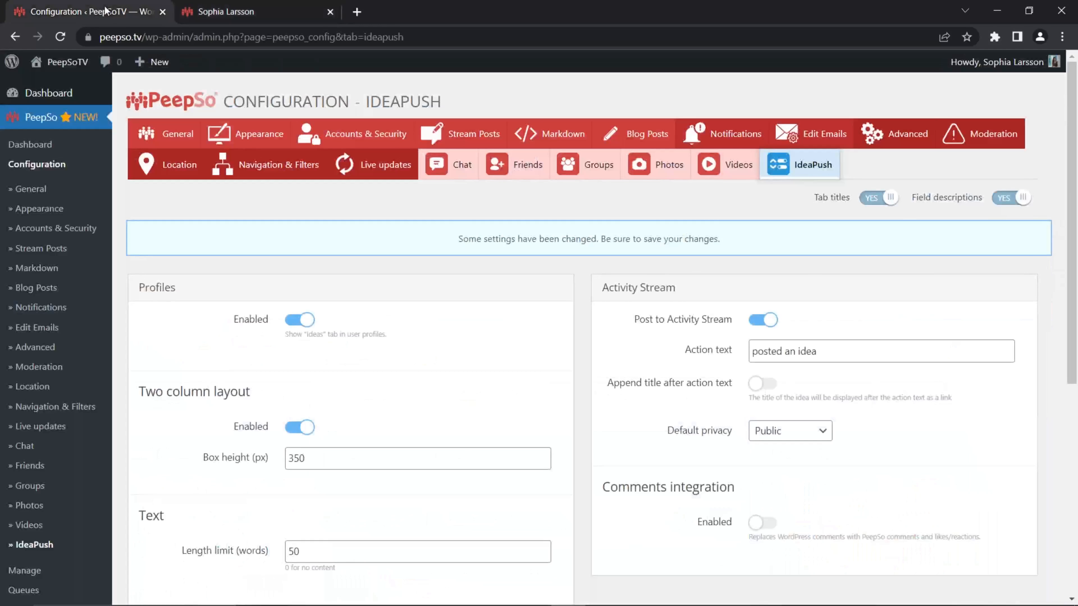
{"action": "left_click", "coordinate": [302, 323]}
{"action": "scroll", "coordinate": [561, 339], "scroll_direction": "down", "scroll_amount": 5}
{"action": "left_click", "coordinate": [580, 421]}
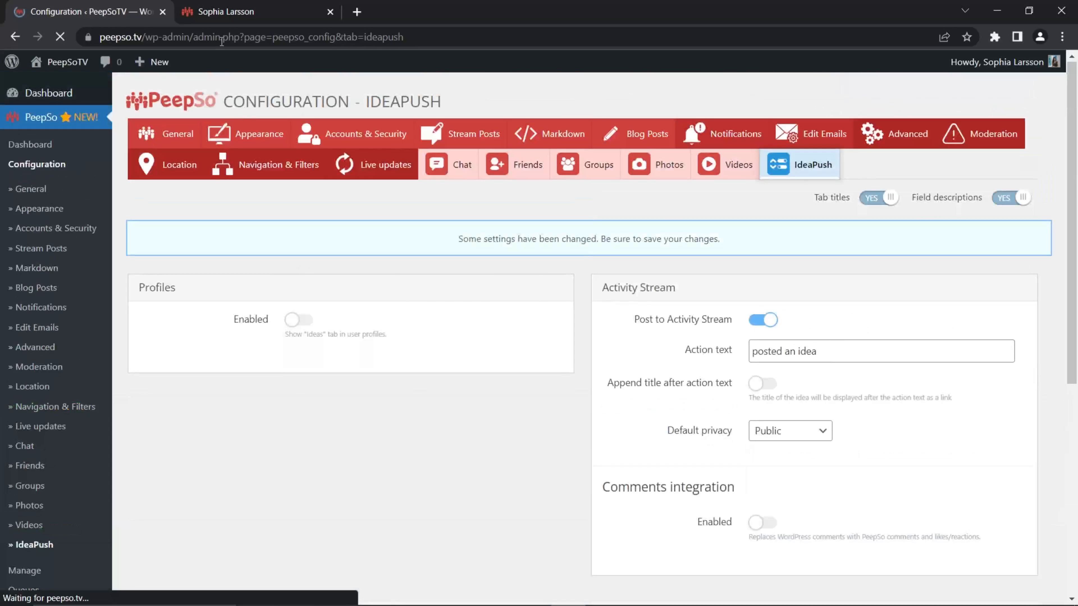
{"action": "left_click", "coordinate": [226, 12]}
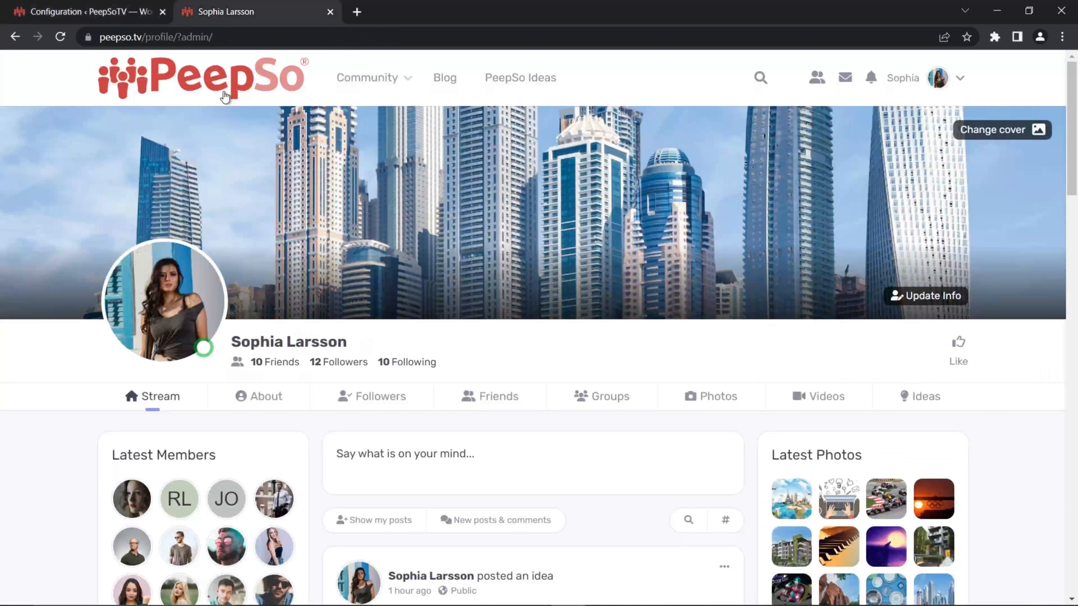
{"action": "left_click", "coordinate": [60, 37]}
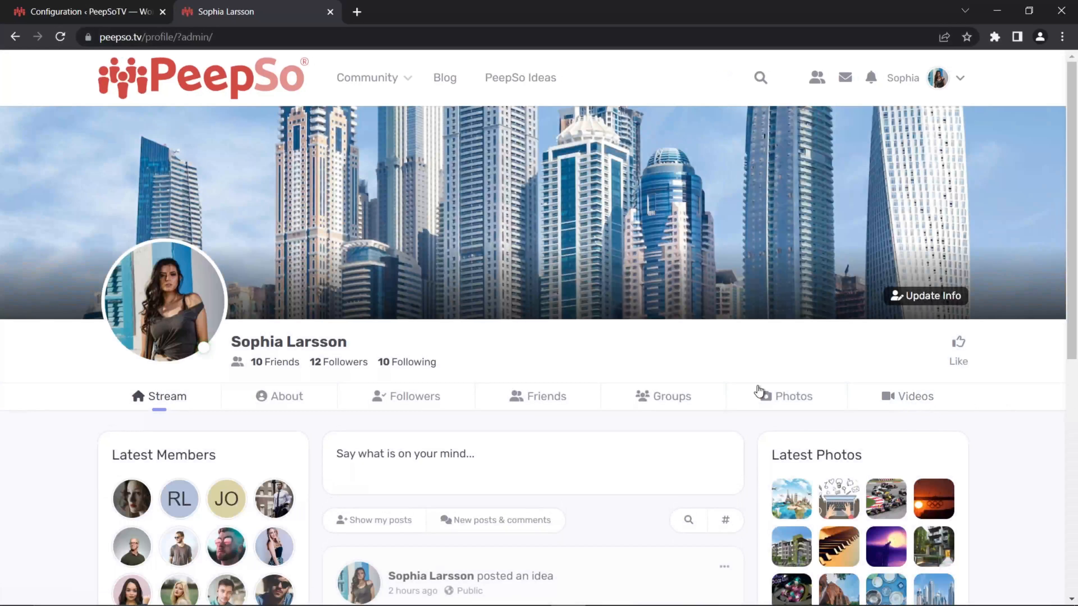
- Re-enable the Ideas tab in user profiles, save the IdeaPush settings and reload the member's profile page
{"action": "left_click", "coordinate": [113, 13]}
{"action": "left_click", "coordinate": [296, 305]}
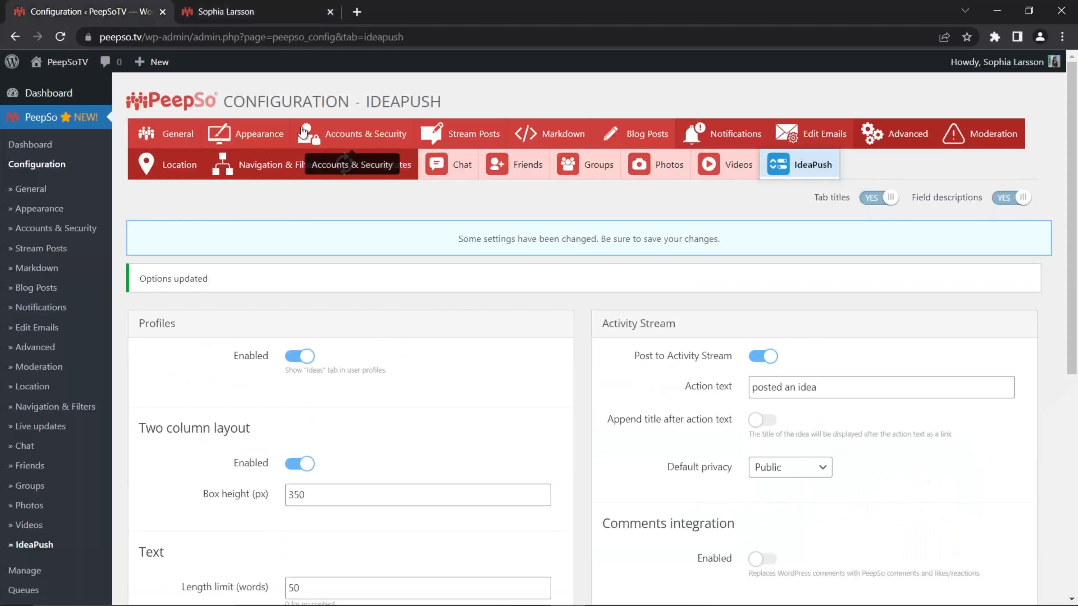
{"action": "scroll", "coordinate": [584, 404], "scroll_direction": "down", "scroll_amount": 6}
{"action": "scroll", "coordinate": [583, 405], "scroll_direction": "down", "scroll_amount": 3}
{"action": "left_click", "coordinate": [542, 518]}
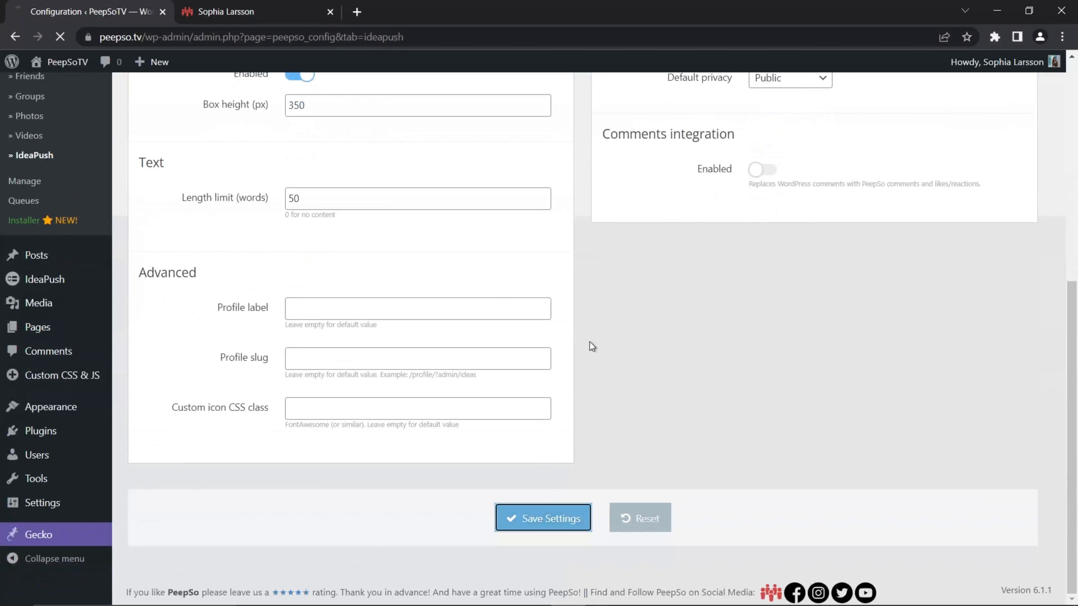
{"action": "left_click", "coordinate": [229, 12]}
{"action": "left_click", "coordinate": [60, 37]}
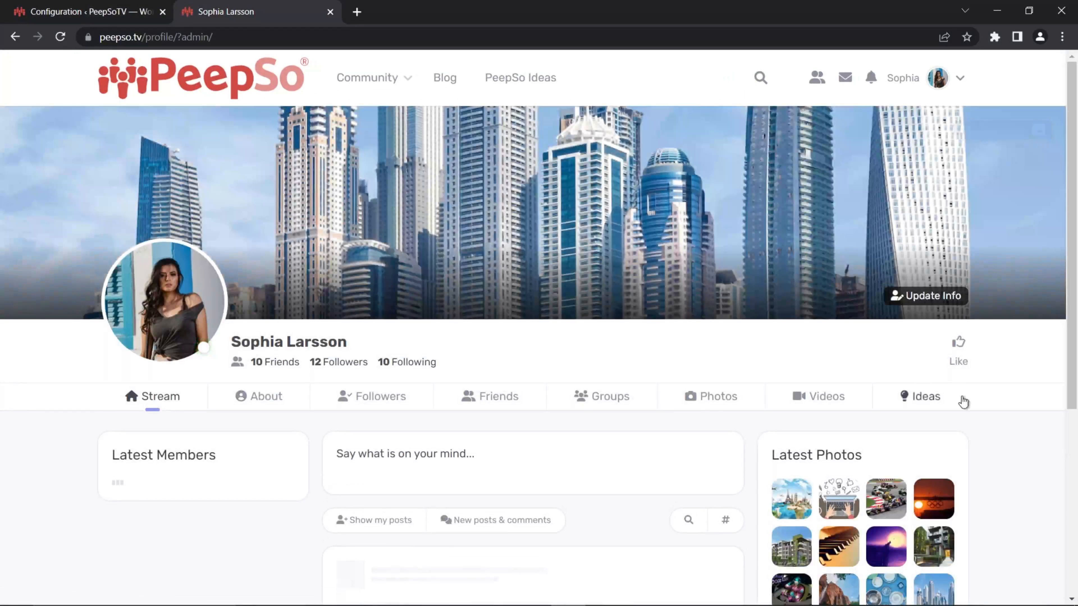
- Examine the profile's Ideas tab, checking the lists of created and voted ideas and how they are laid out
{"action": "left_click", "coordinate": [920, 396]}
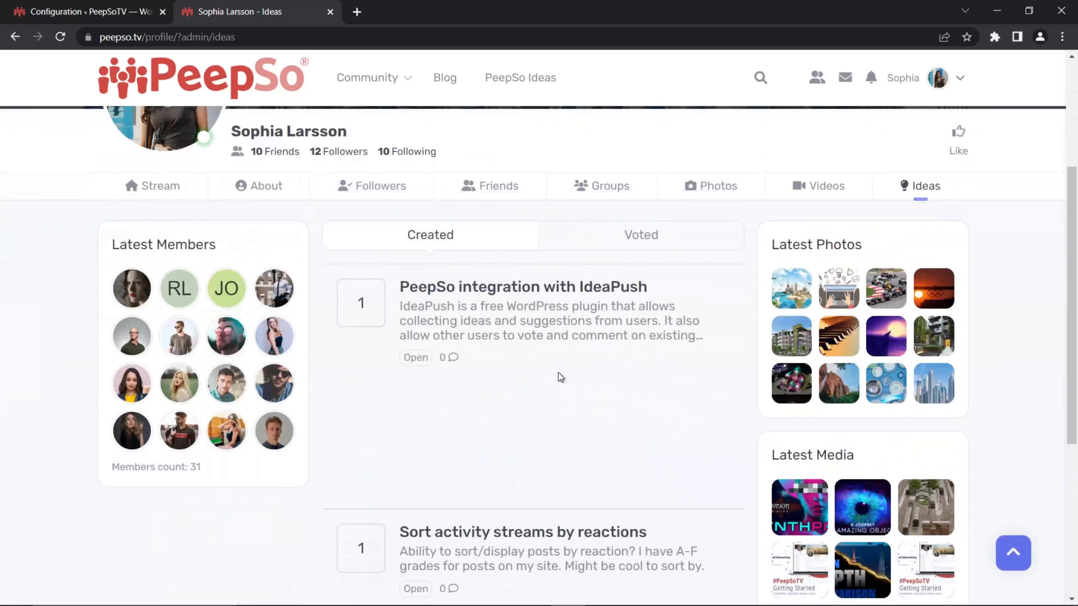
{"action": "scroll", "coordinate": [558, 378], "scroll_direction": "down", "scroll_amount": 5}
{"action": "scroll", "coordinate": [560, 380], "scroll_direction": "up", "scroll_amount": 10}
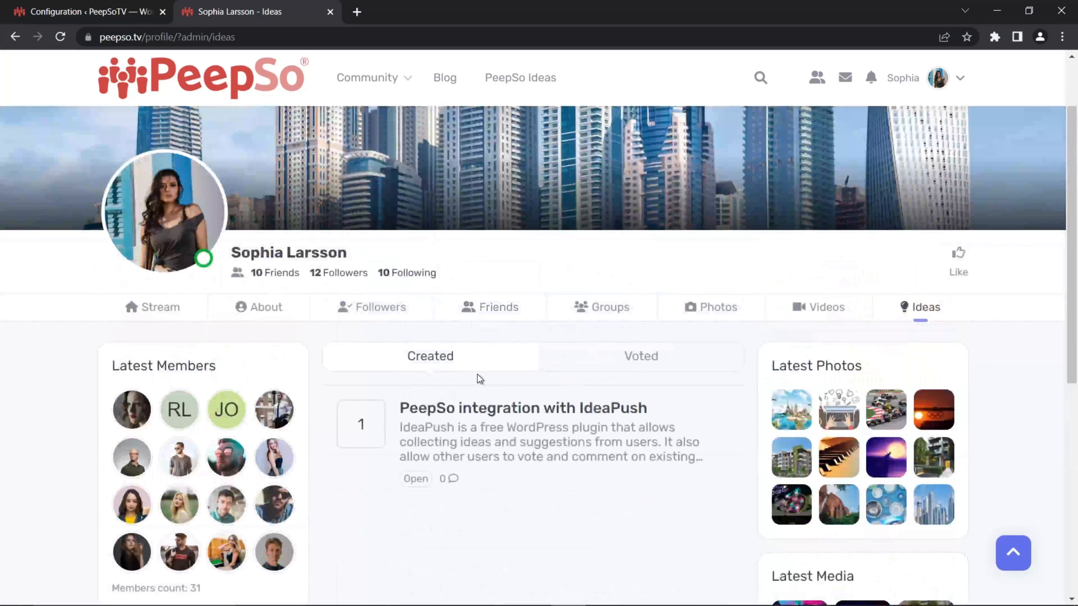
{"action": "left_click", "coordinate": [466, 361]}
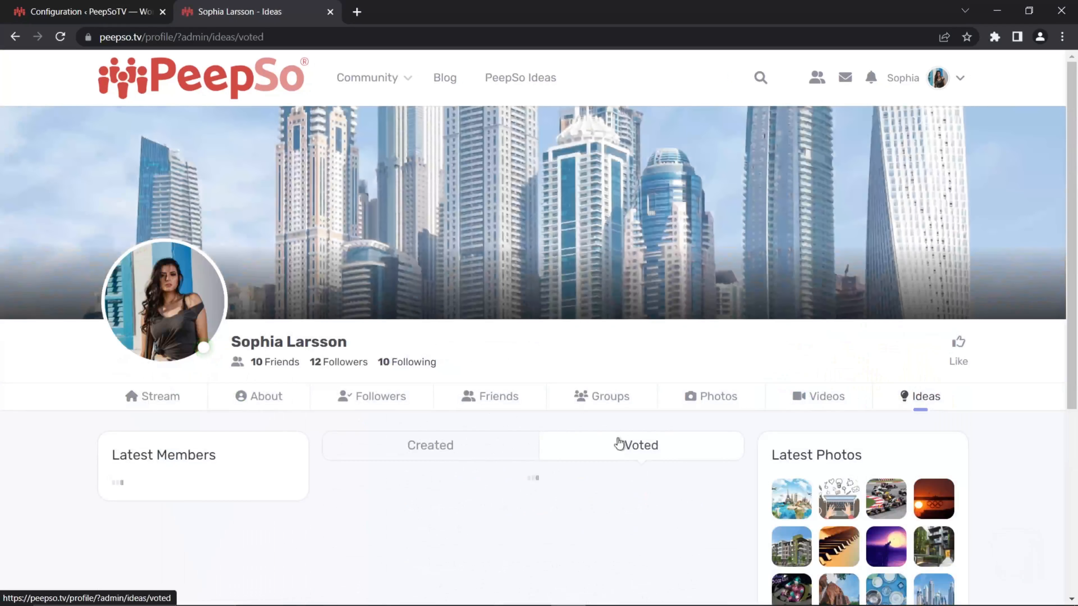
{"action": "left_click", "coordinate": [620, 444]}
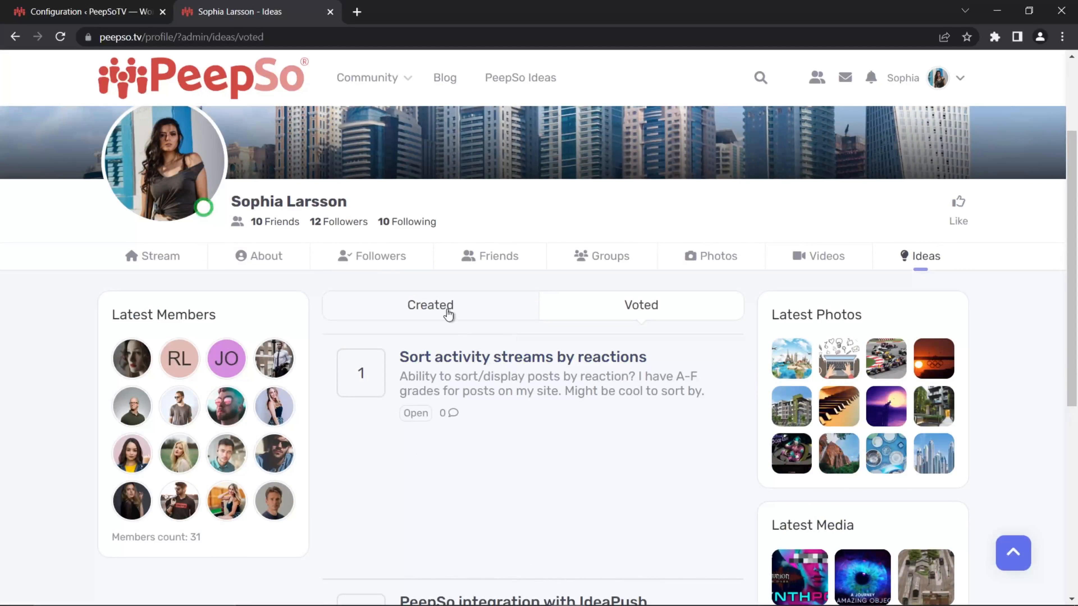
{"action": "left_click", "coordinate": [445, 313]}
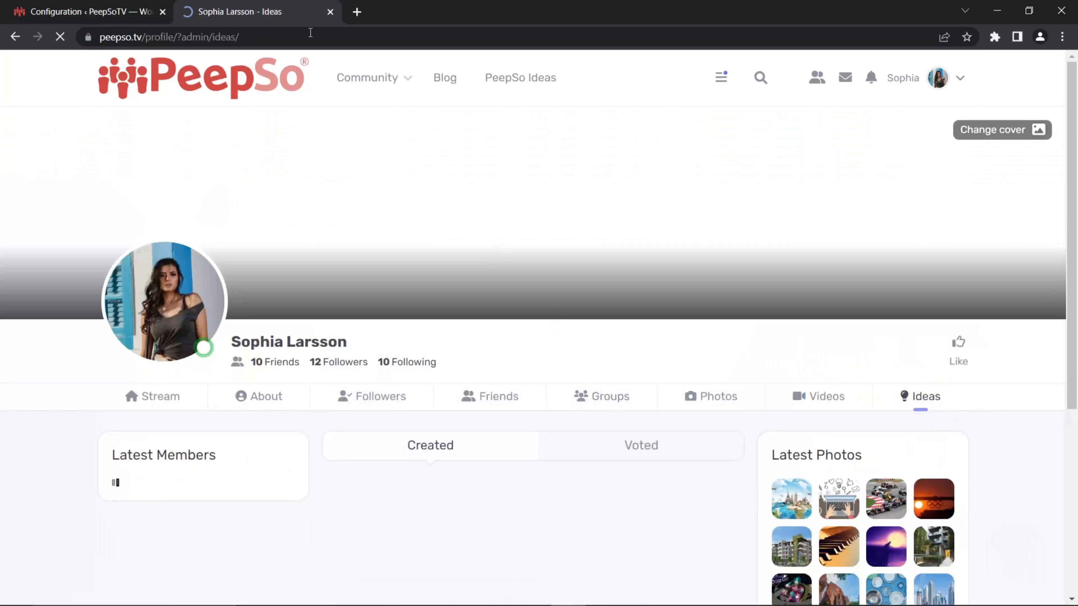
{"action": "left_click", "coordinate": [115, 10]}
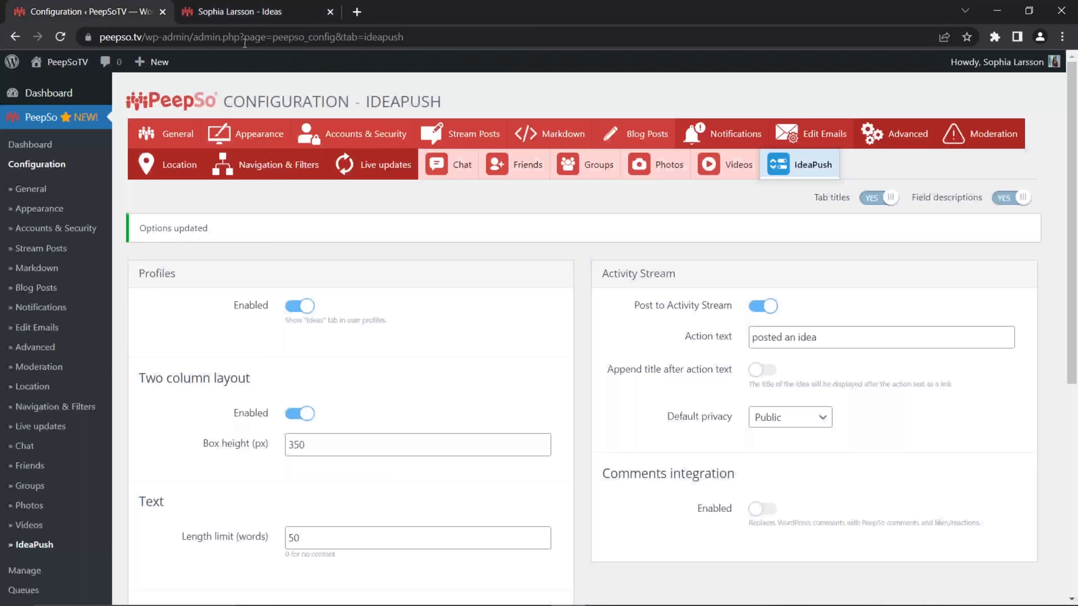
{"action": "left_click", "coordinate": [238, 9]}
{"action": "scroll", "coordinate": [650, 378], "scroll_direction": "down", "scroll_amount": 5}
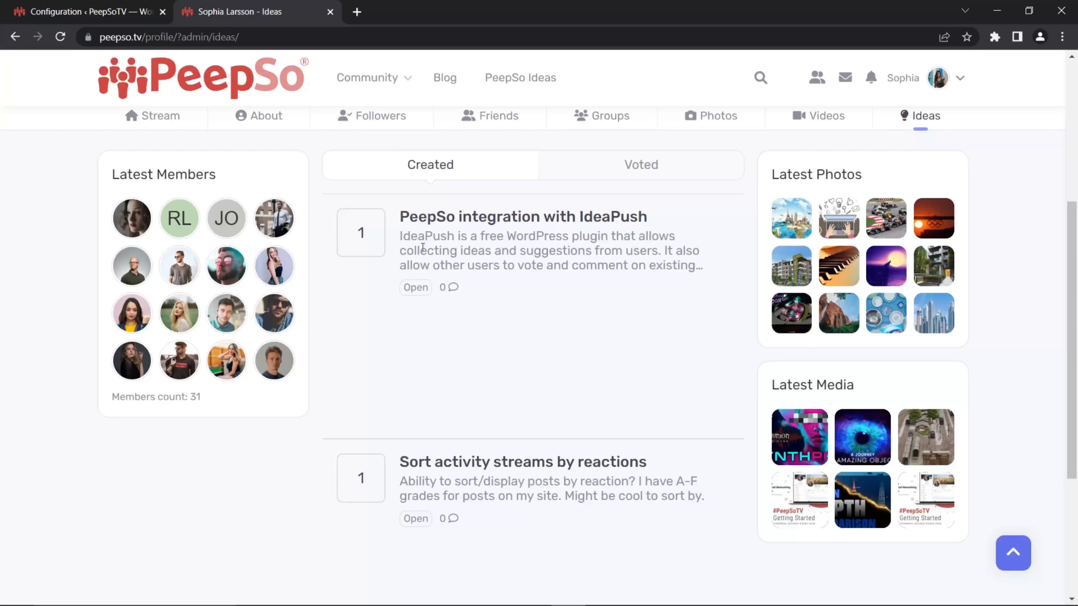
- Return to the IdeaPush configuration and switch the two column layout off and back on
{"action": "left_click", "coordinate": [101, 18]}
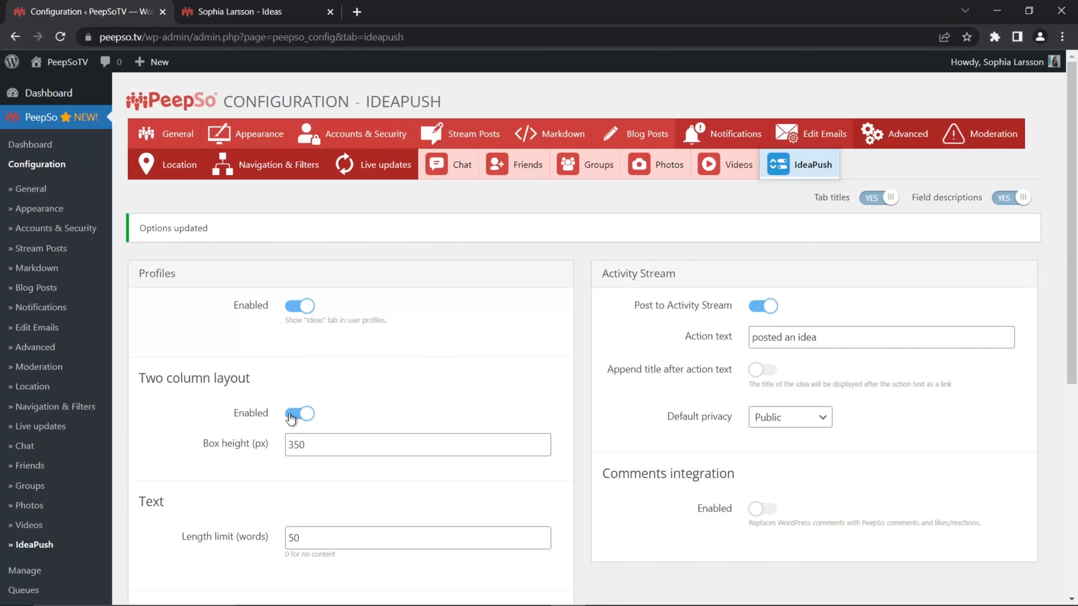
{"action": "left_click", "coordinate": [300, 414]}
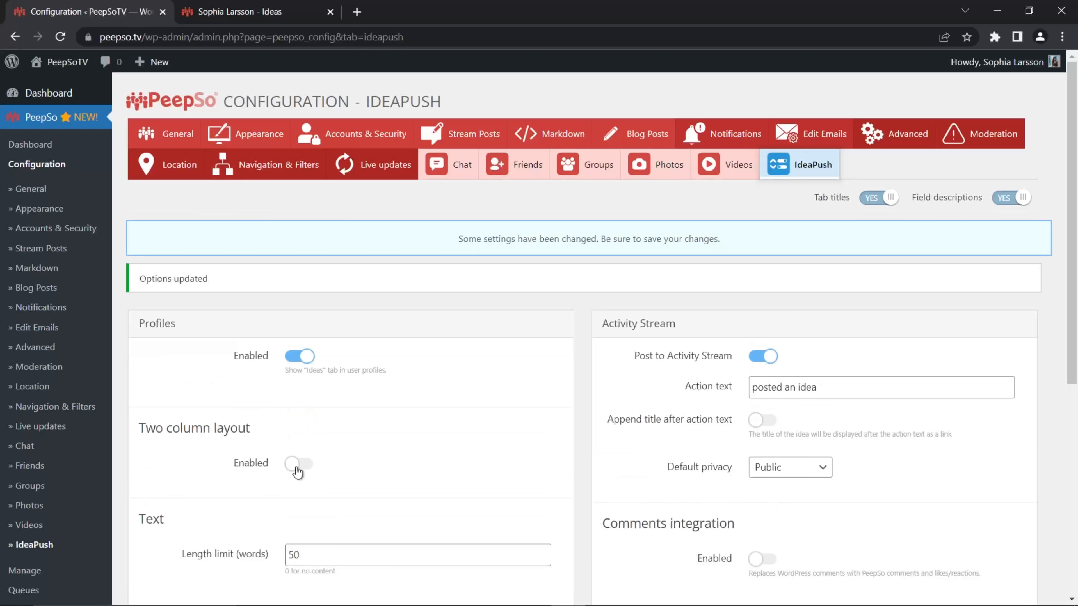
{"action": "left_click", "coordinate": [297, 467]}
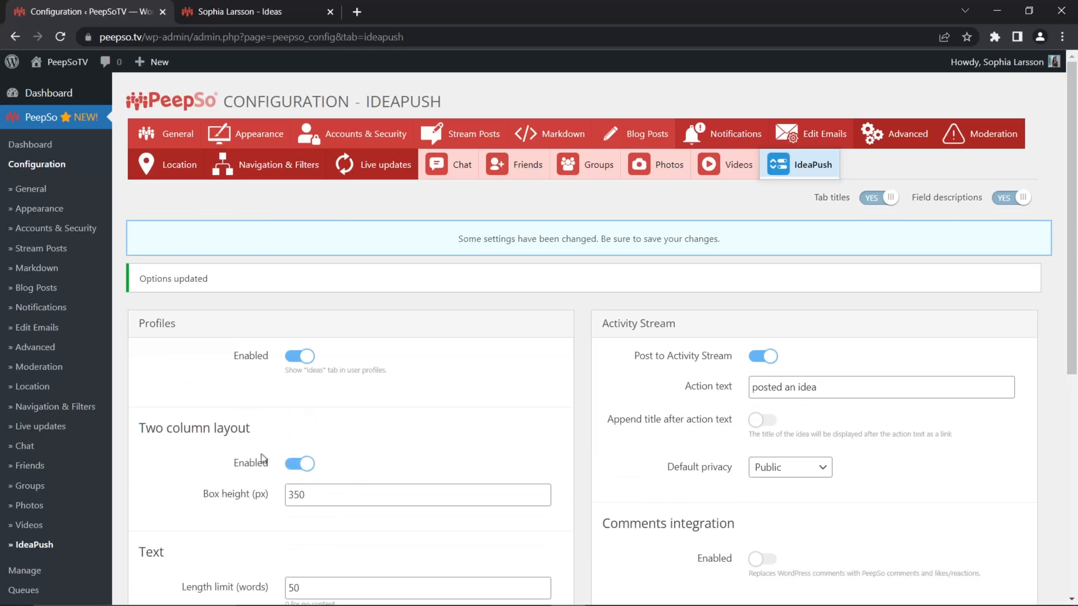
- Set the two column layout's box height to 150 px, save the settings and check the reloaded Ideas list in the profile
{"action": "scroll", "coordinate": [261, 454], "scroll_direction": "down", "scroll_amount": 2}
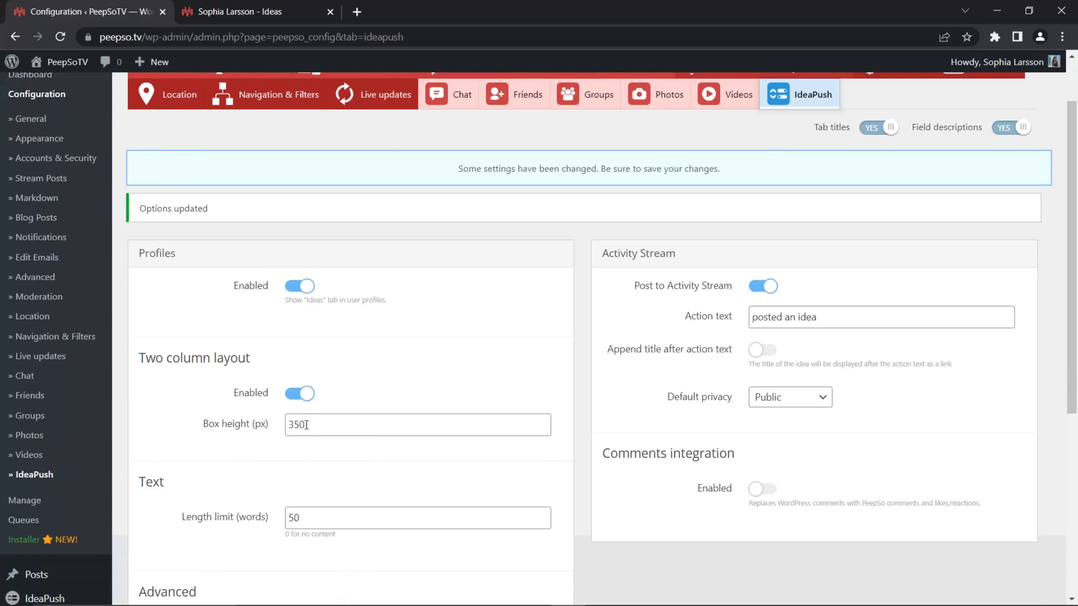
{"action": "left_click_drag", "start_coordinate": [309, 426], "coordinate": [289, 426]}
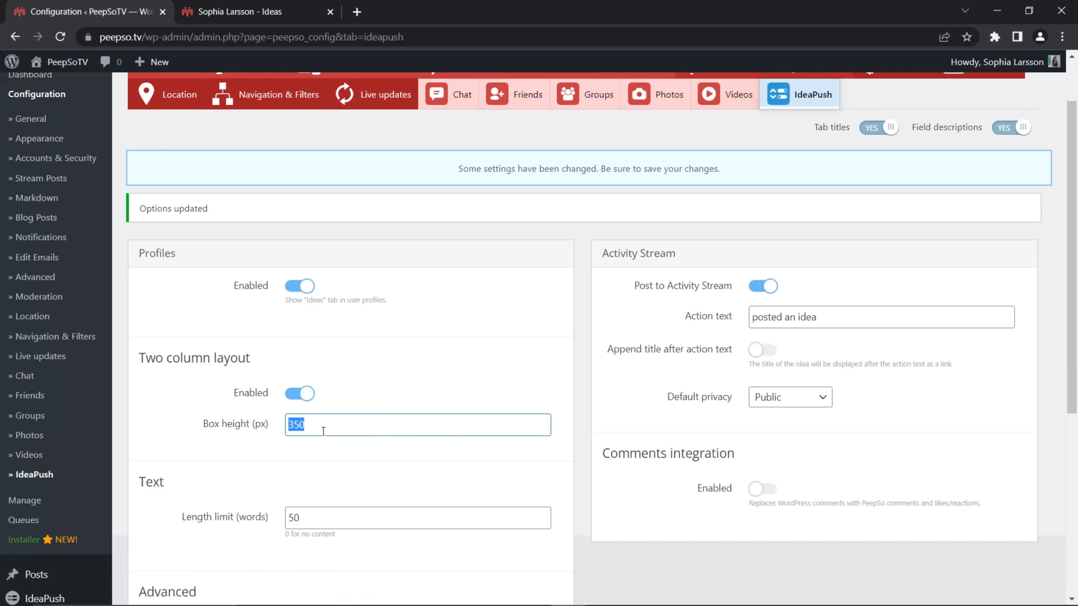
{"action": "type", "text": "15"}
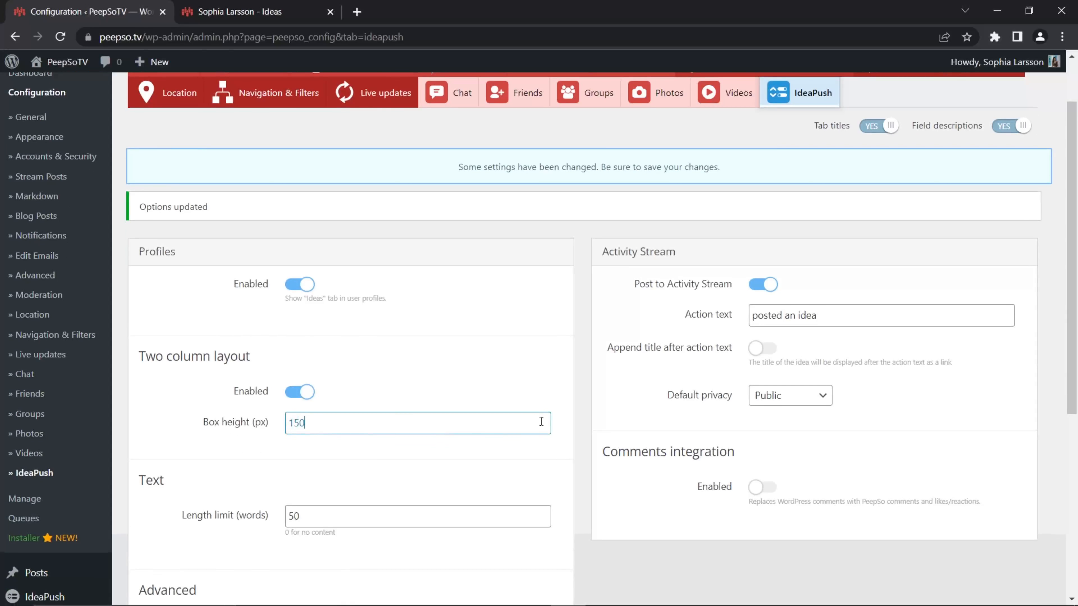
{"action": "scroll", "coordinate": [618, 404], "scroll_direction": "down", "scroll_amount": 9}
{"action": "left_click", "coordinate": [560, 508]}
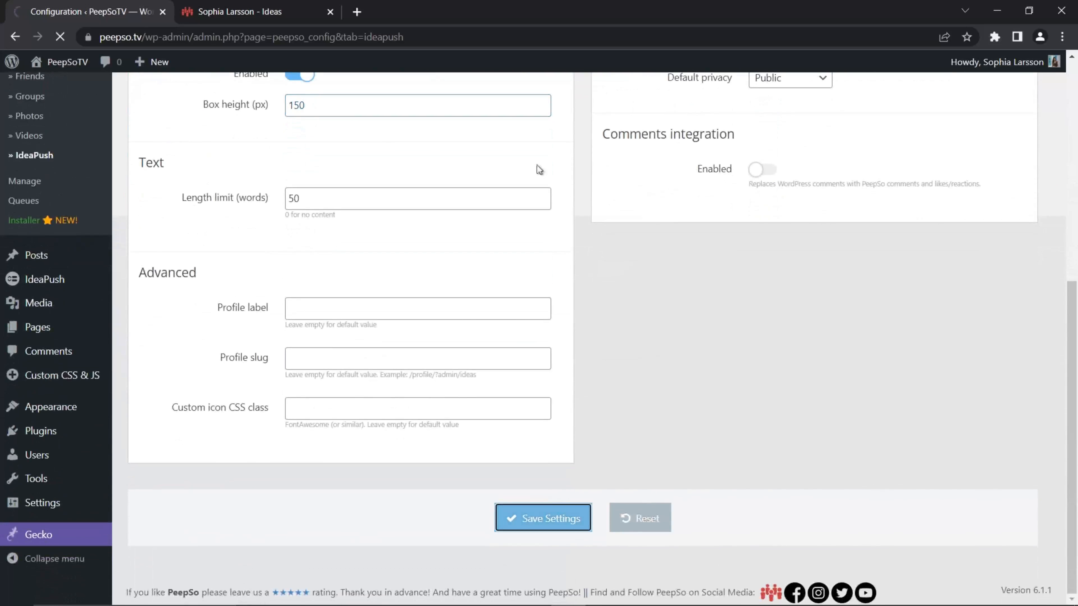
{"action": "left_click", "coordinate": [264, 16]}
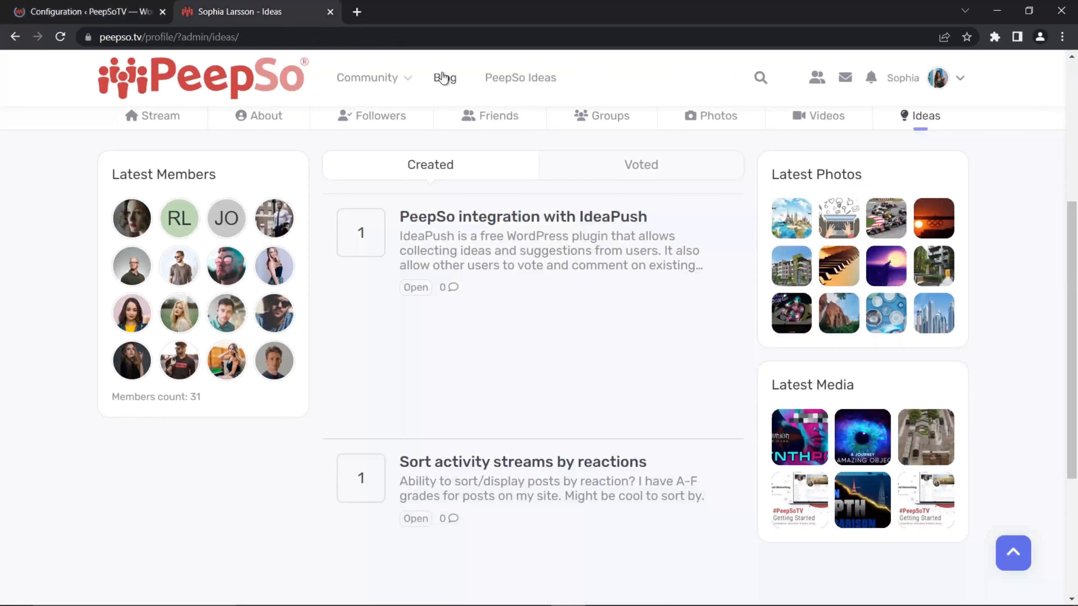
{"action": "left_click", "coordinate": [60, 37]}
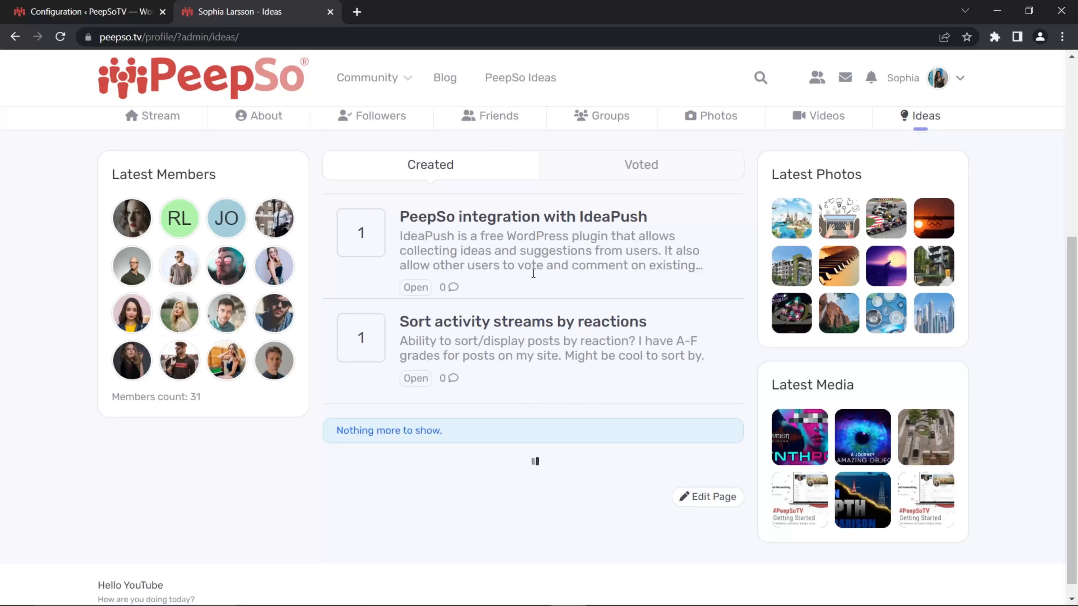
{"action": "scroll", "coordinate": [575, 371], "scroll_direction": "up", "scroll_amount": 3}
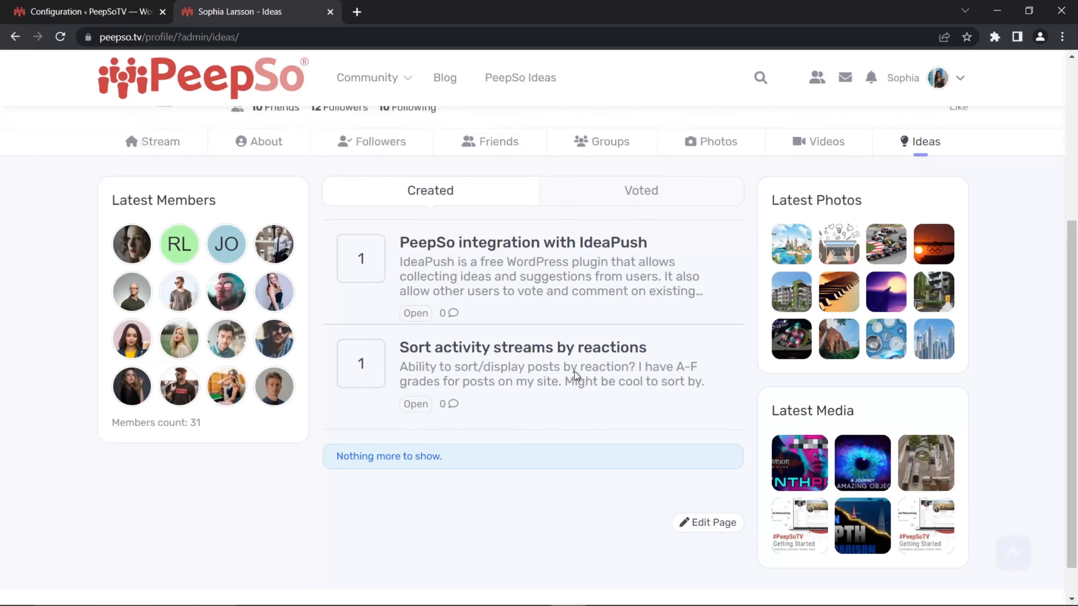
- Limit the idea text length to 10 words, save the settings and reload the profile's Ideas list
{"action": "left_click", "coordinate": [89, 12]}
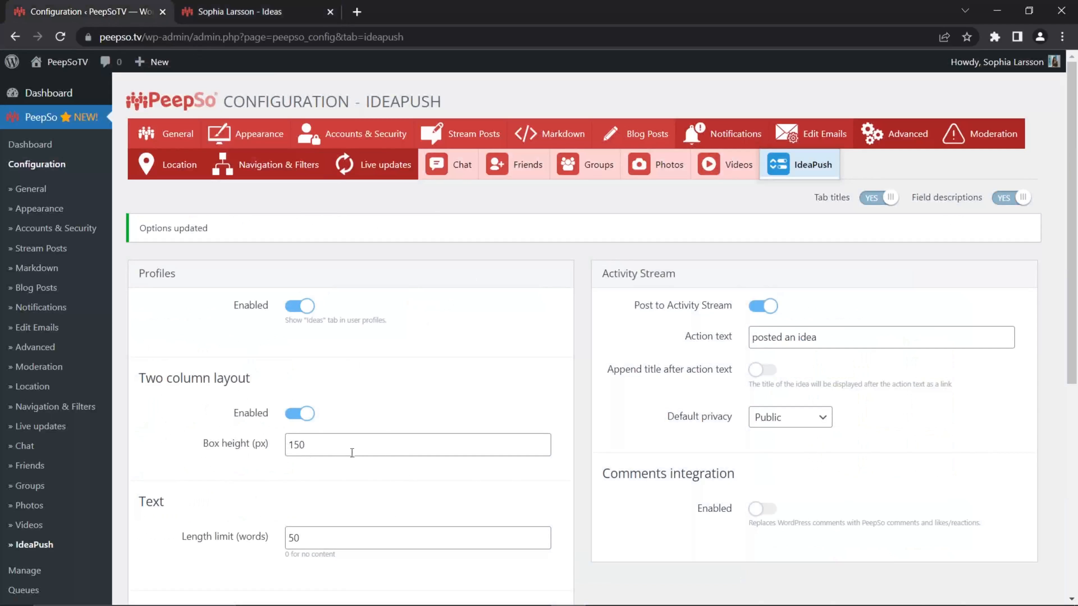
{"action": "scroll", "coordinate": [390, 439], "scroll_direction": "down", "scroll_amount": 3}
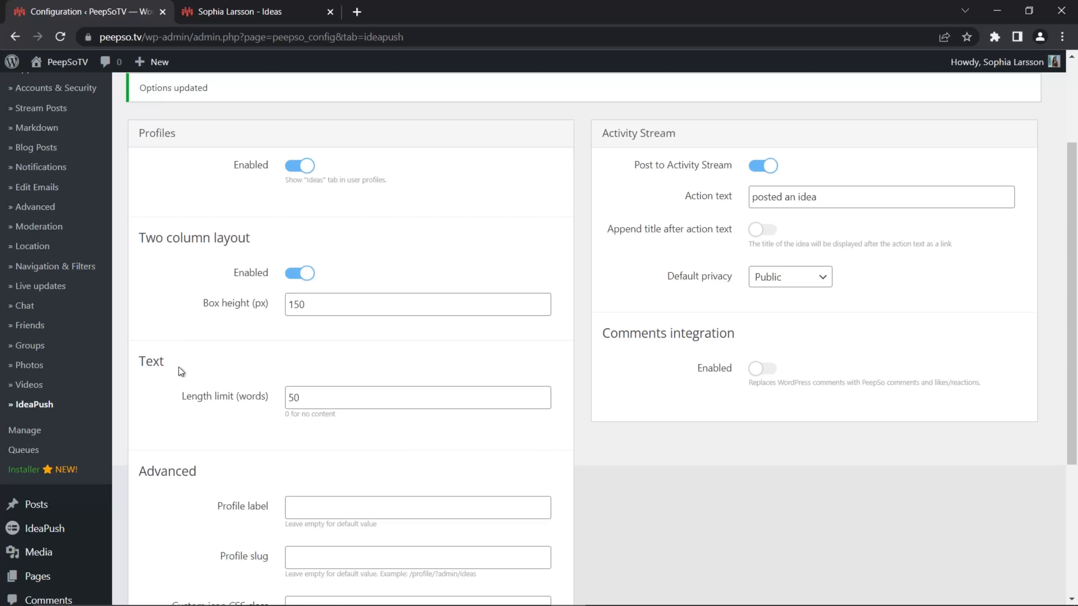
{"action": "left_click_drag", "start_coordinate": [303, 398], "coordinate": [294, 397]}
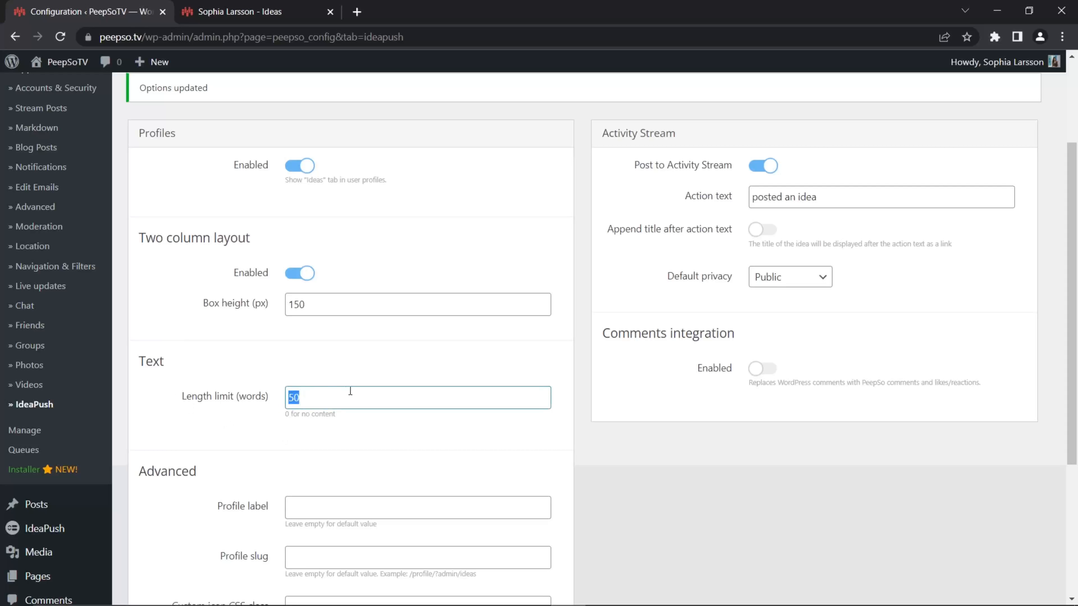
{"action": "type", "text": "10"}
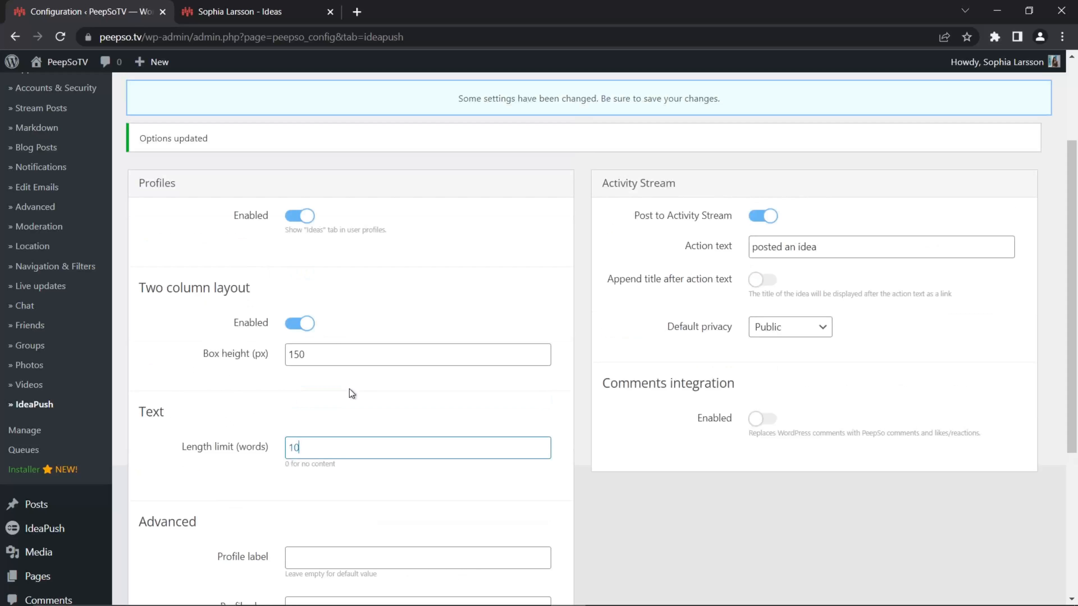
{"action": "scroll", "coordinate": [594, 403], "scroll_direction": "down", "scroll_amount": 6}
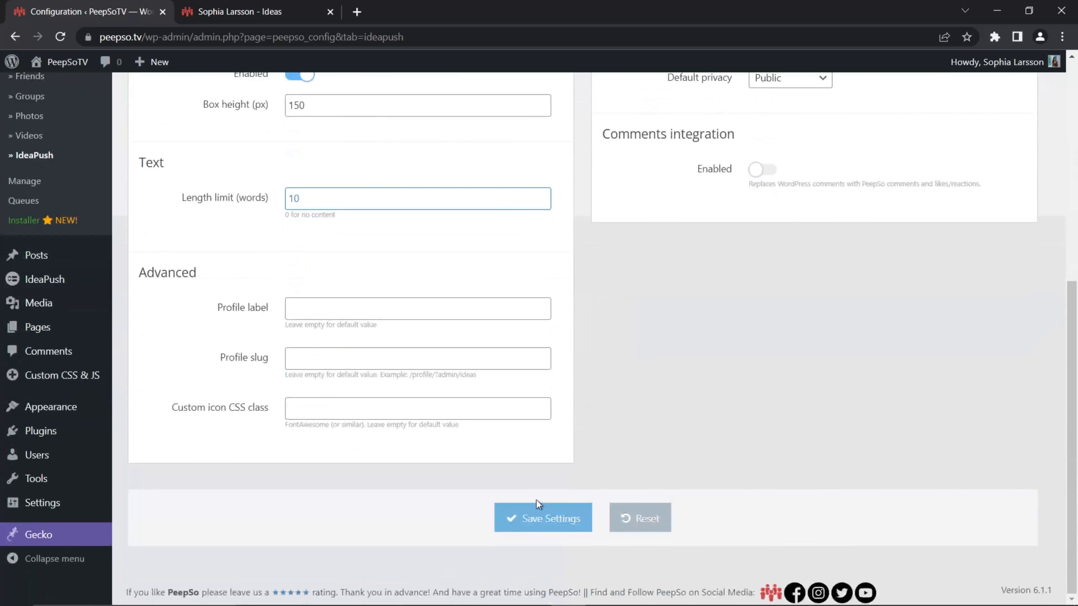
{"action": "left_click", "coordinate": [539, 518]}
{"action": "left_click", "coordinate": [217, 13]}
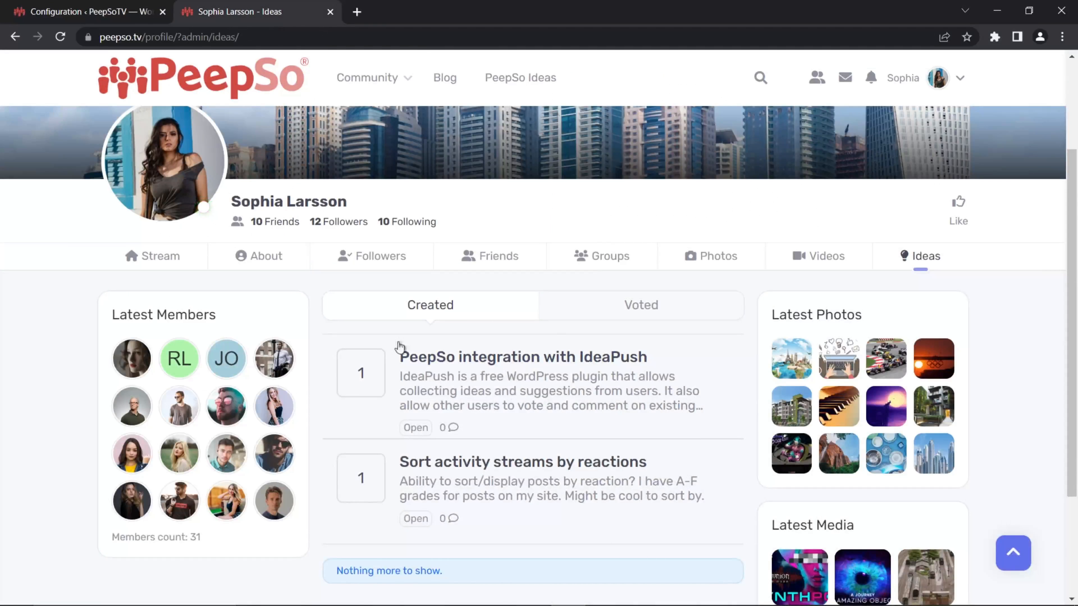
{"action": "left_click", "coordinate": [62, 41]}
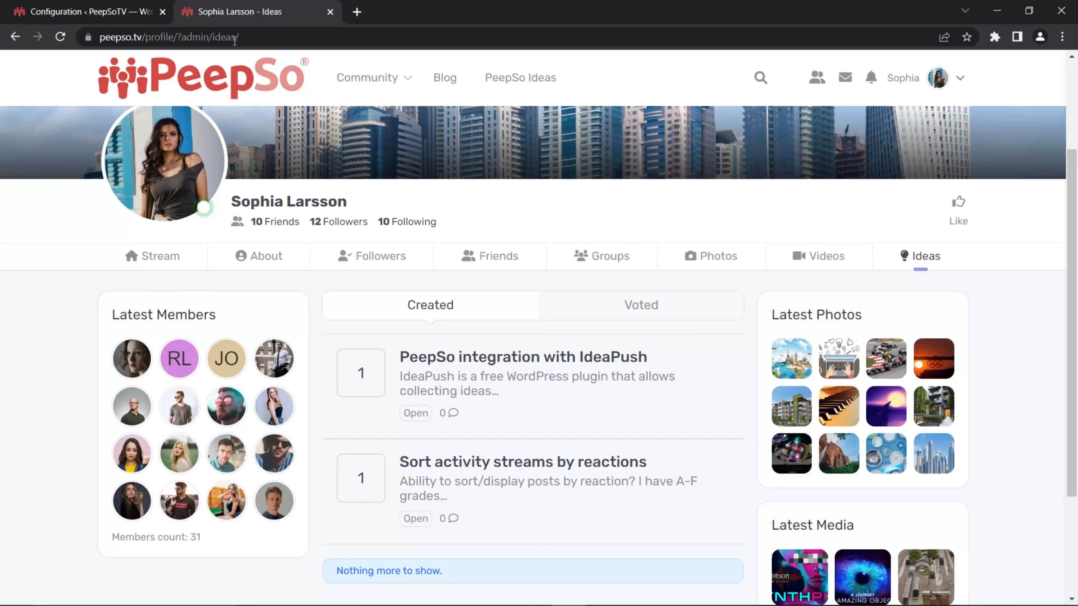
- Review the Advanced IdeaPush settings against the label and icon of the Ideas tab in the profile
{"action": "key", "text": "ctrl+Tab"}
{"action": "scroll", "coordinate": [487, 370], "scroll_direction": "down", "scroll_amount": 8}
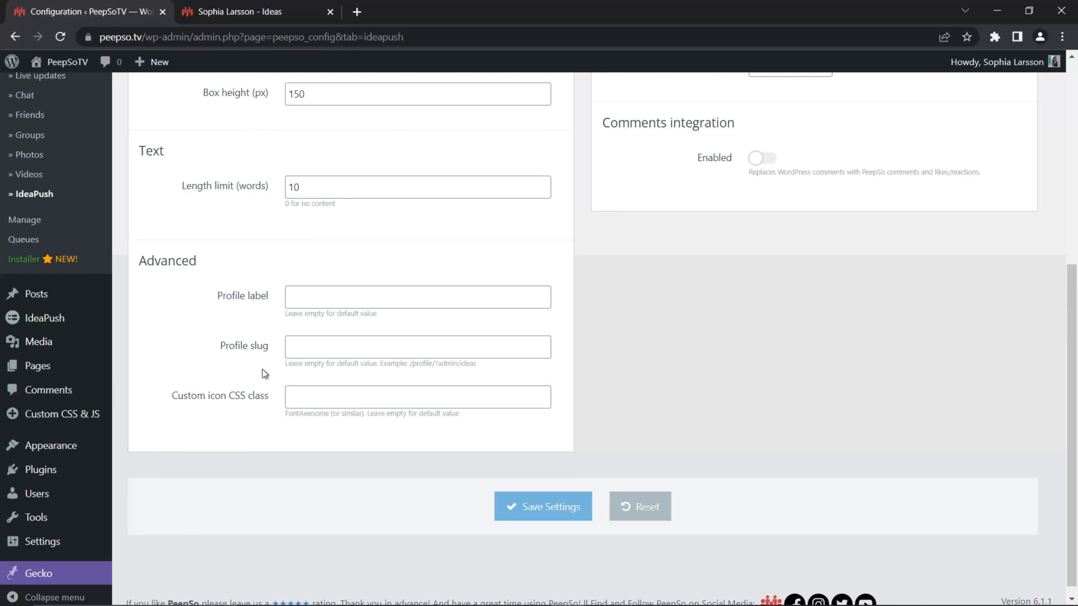
{"action": "left_click", "coordinate": [236, 13]}
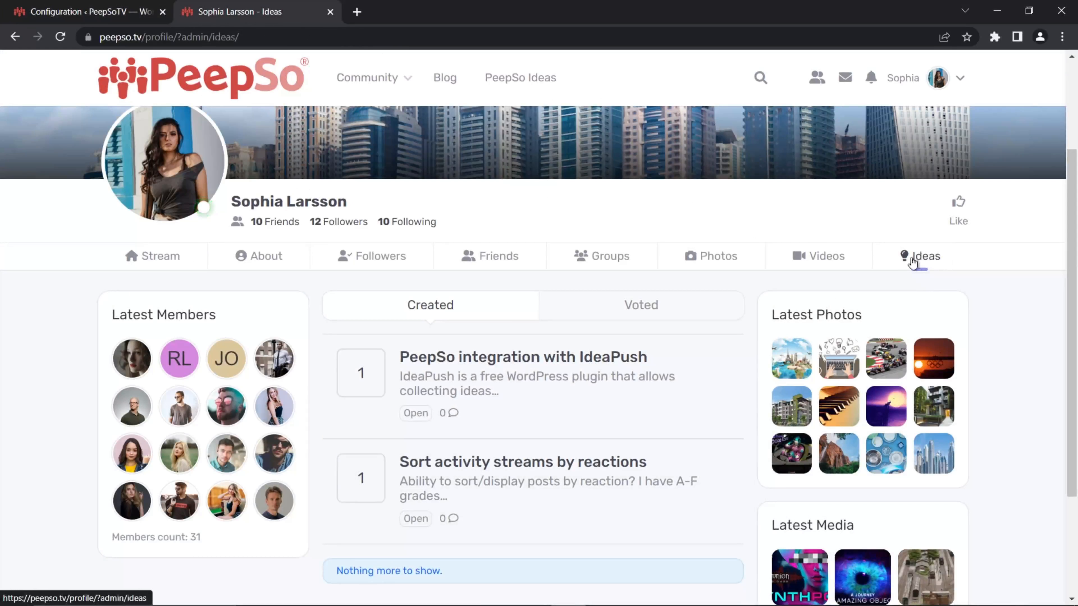
- Set the IdeaPush profile label to "Hi", save the settings and reload the profile page to check the tab name
{"action": "left_click", "coordinate": [89, 11]}
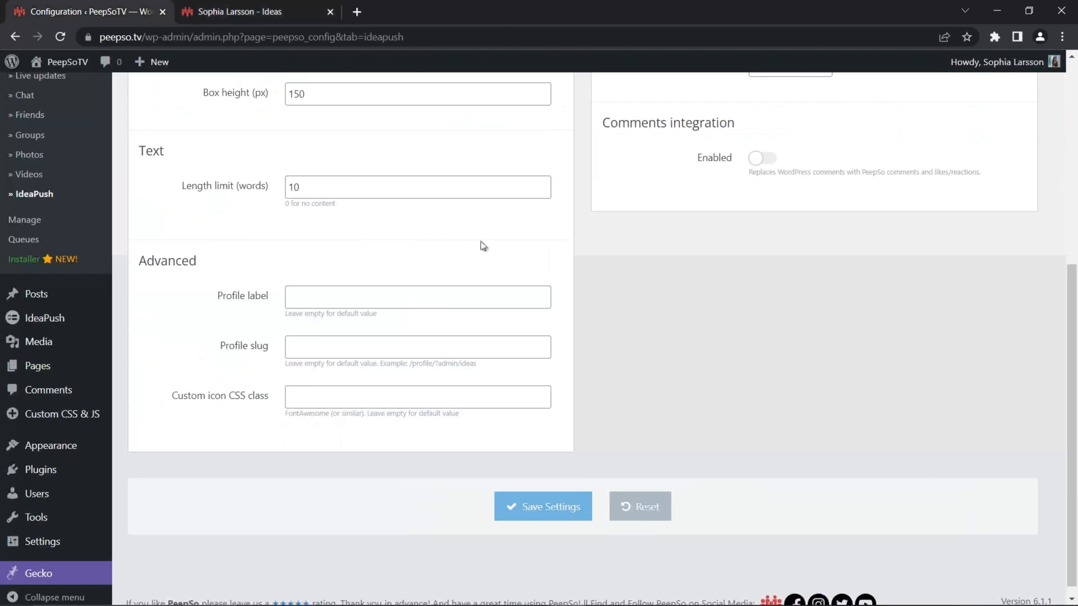
{"action": "left_click", "coordinate": [358, 297]}
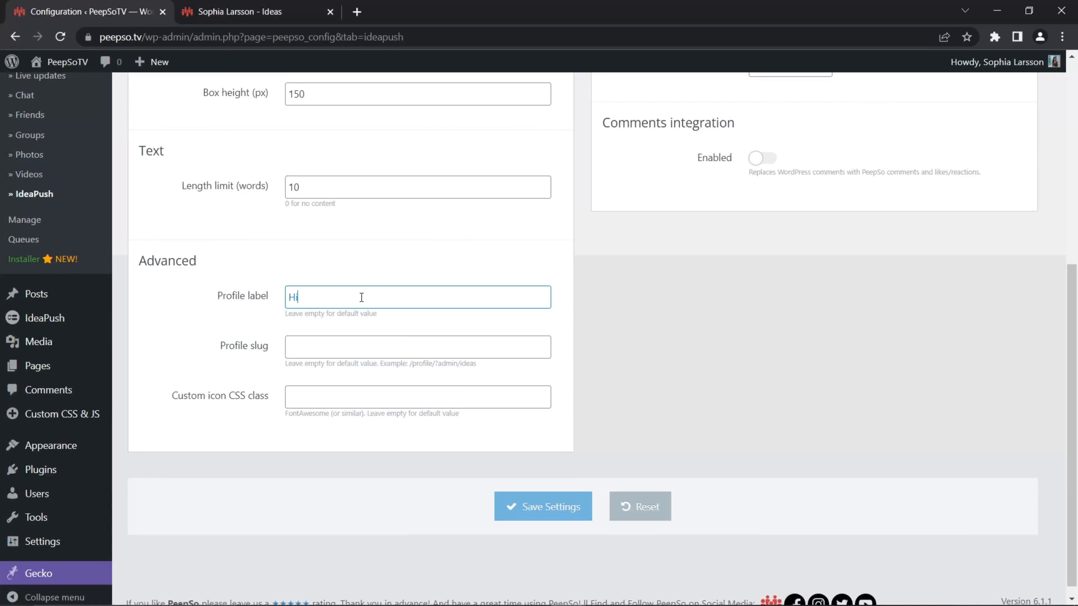
{"action": "scroll", "coordinate": [361, 297], "scroll_direction": "up", "scroll_amount": 1}
{"action": "left_click", "coordinate": [518, 560]}
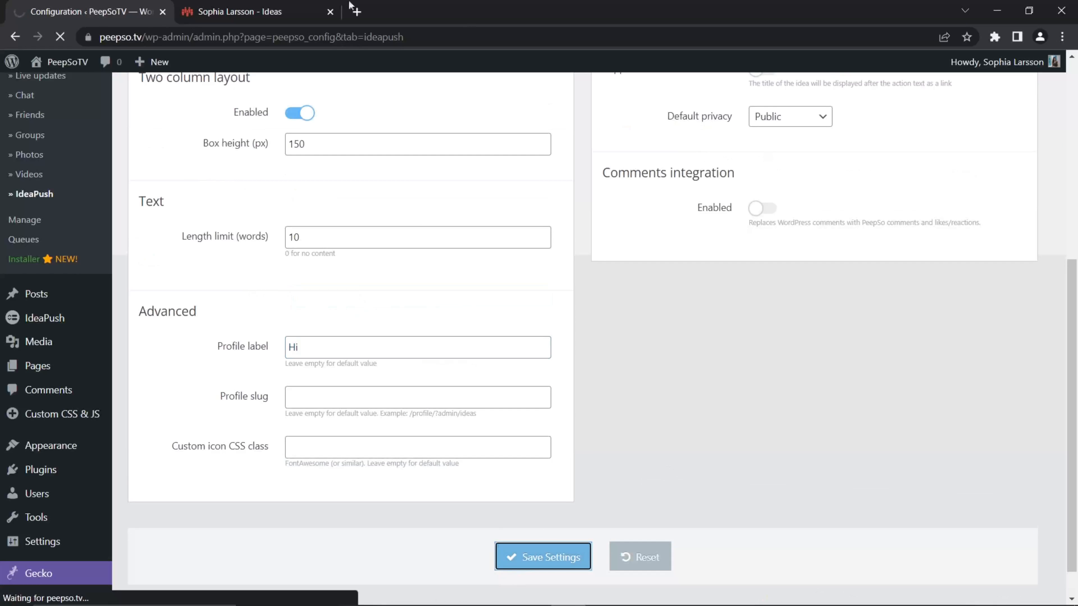
{"action": "left_click", "coordinate": [243, 18]}
{"action": "left_click", "coordinate": [61, 38]}
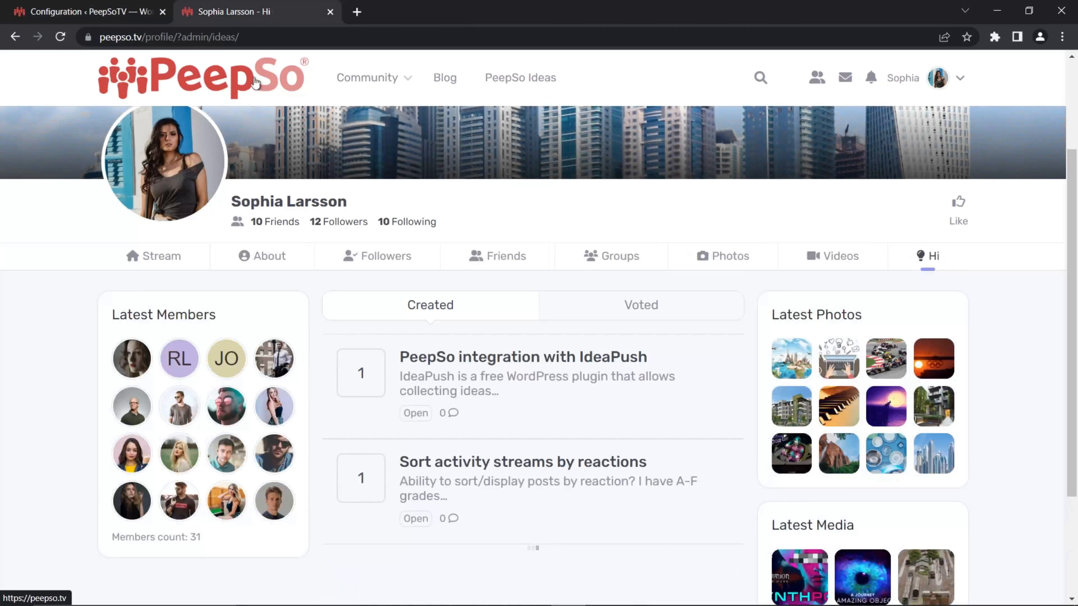
- Clear the custom profile label in the Advanced IdeaPush settings
{"action": "left_click", "coordinate": [89, 12]}
{"action": "scroll", "coordinate": [313, 440], "scroll_direction": "down", "scroll_amount": 5}
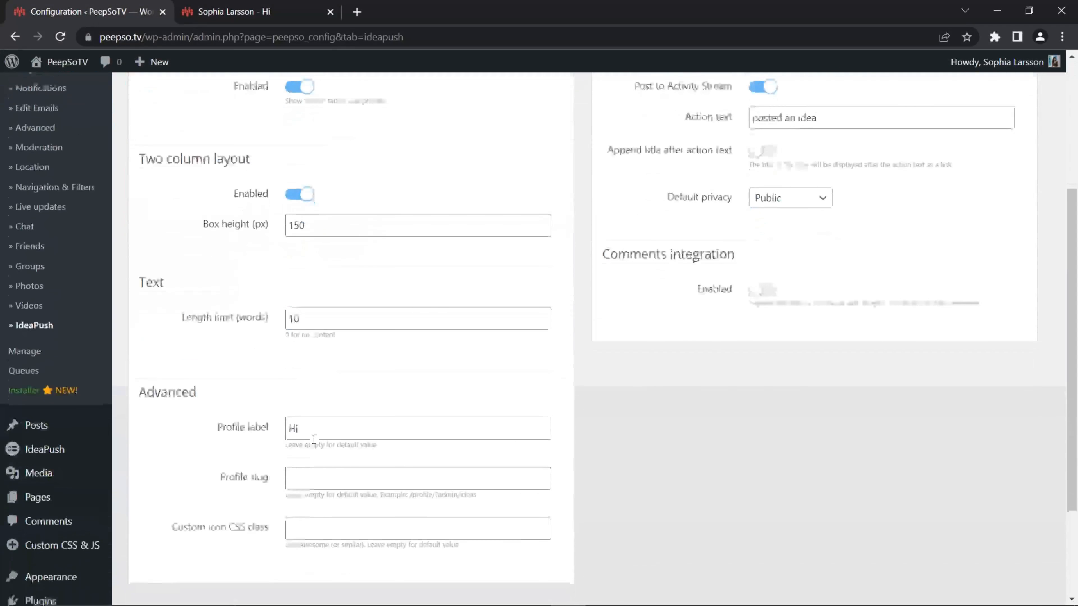
{"action": "double_click", "coordinate": [315, 368]}
{"action": "key", "text": "BackSpace"}
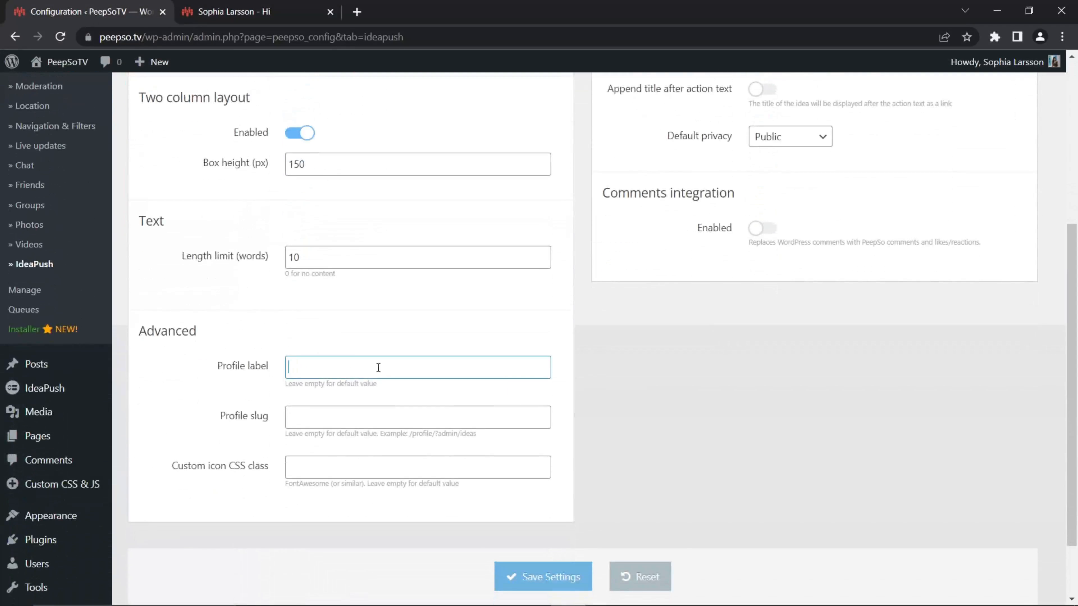
{"action": "scroll", "coordinate": [379, 368], "scroll_direction": "up", "scroll_amount": 1}
{"action": "left_click", "coordinate": [201, 430]}
{"action": "scroll", "coordinate": [202, 459], "scroll_direction": "down", "scroll_amount": 1}
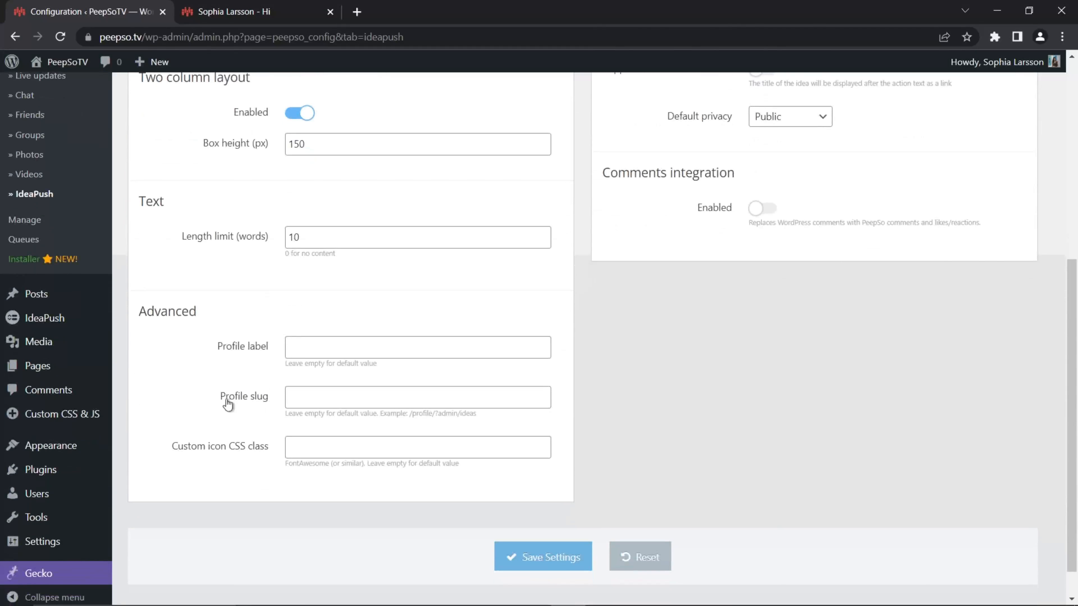
- Compare the Advanced Profile slug setting with the ideas part of the profile page's URL
{"action": "left_click", "coordinate": [219, 13]}
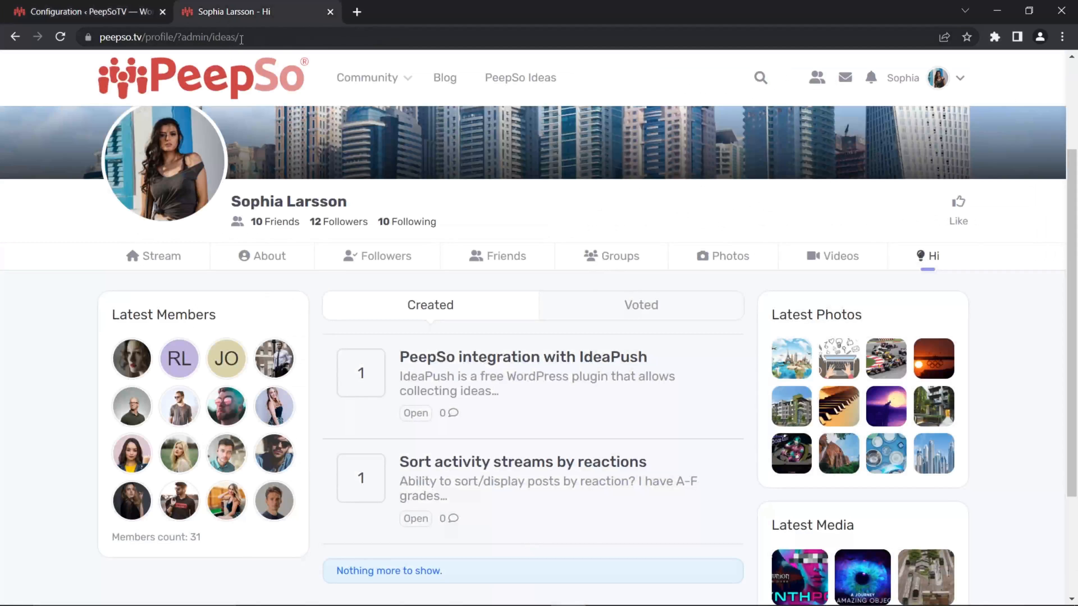
{"action": "left_click_drag", "start_coordinate": [241, 38], "coordinate": [213, 37]}
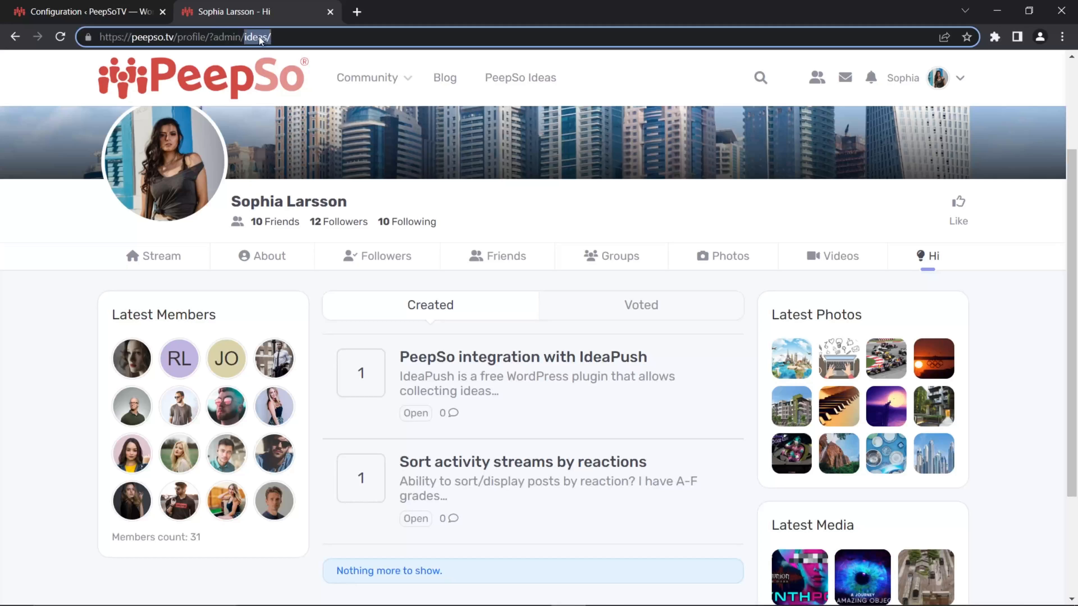
{"action": "left_click", "coordinate": [92, 12]}
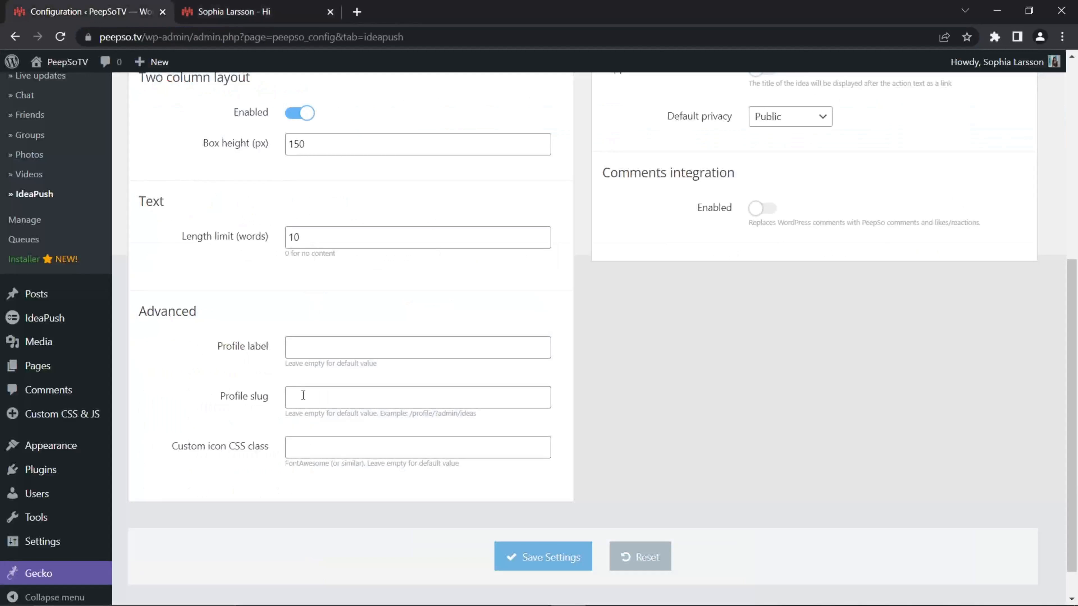
{"action": "left_click", "coordinate": [251, 13]}
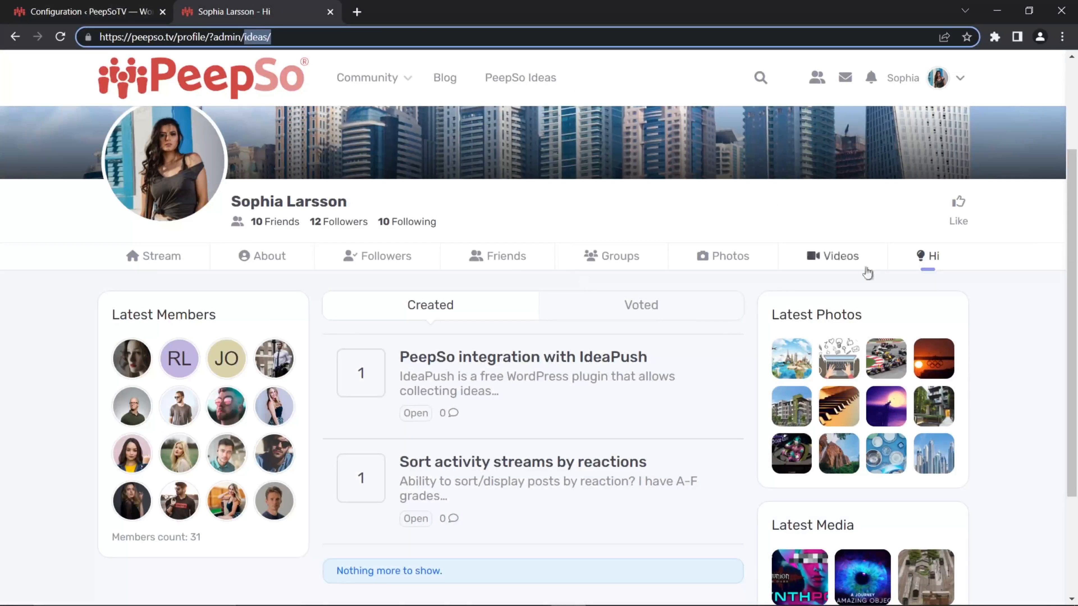
{"action": "left_click", "coordinate": [85, 12]}
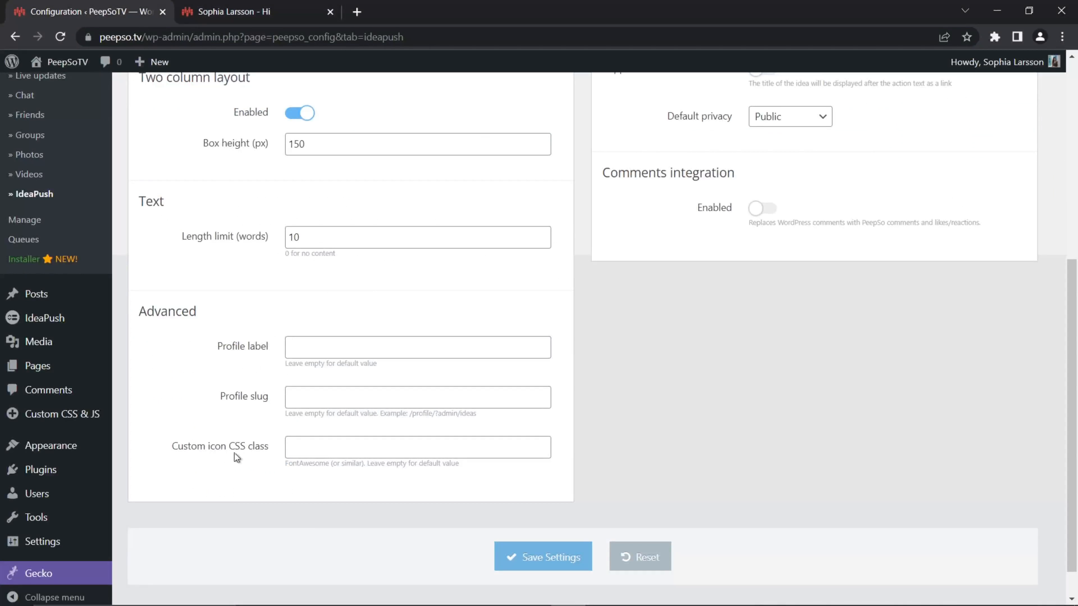
- Save the IdeaPush settings and check the ideas tab's name on the reloaded profile page
{"action": "left_click", "coordinate": [534, 559]}
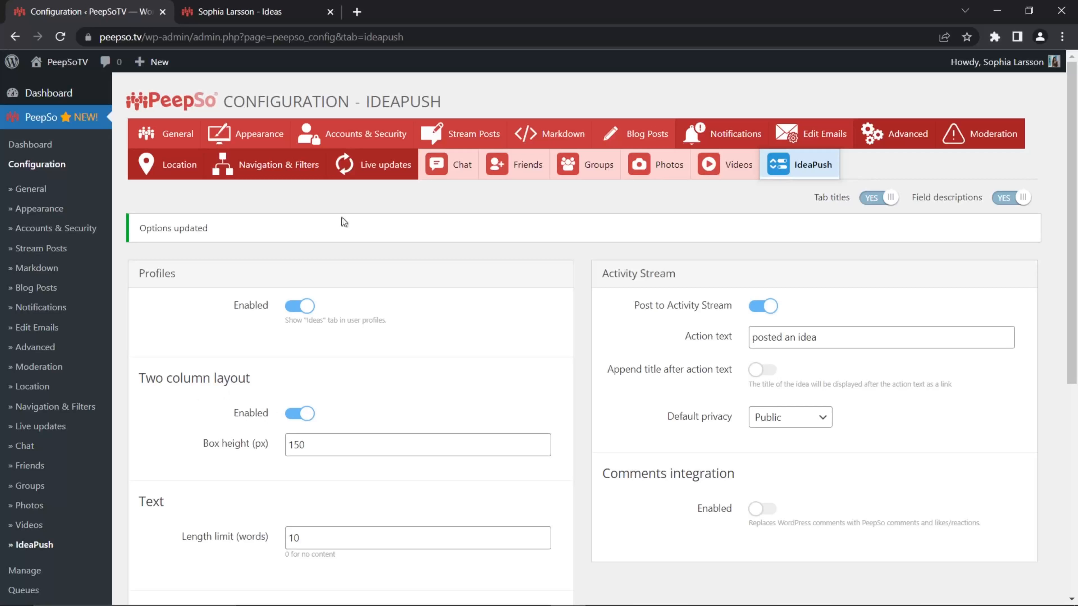
{"action": "left_click", "coordinate": [192, 8]}
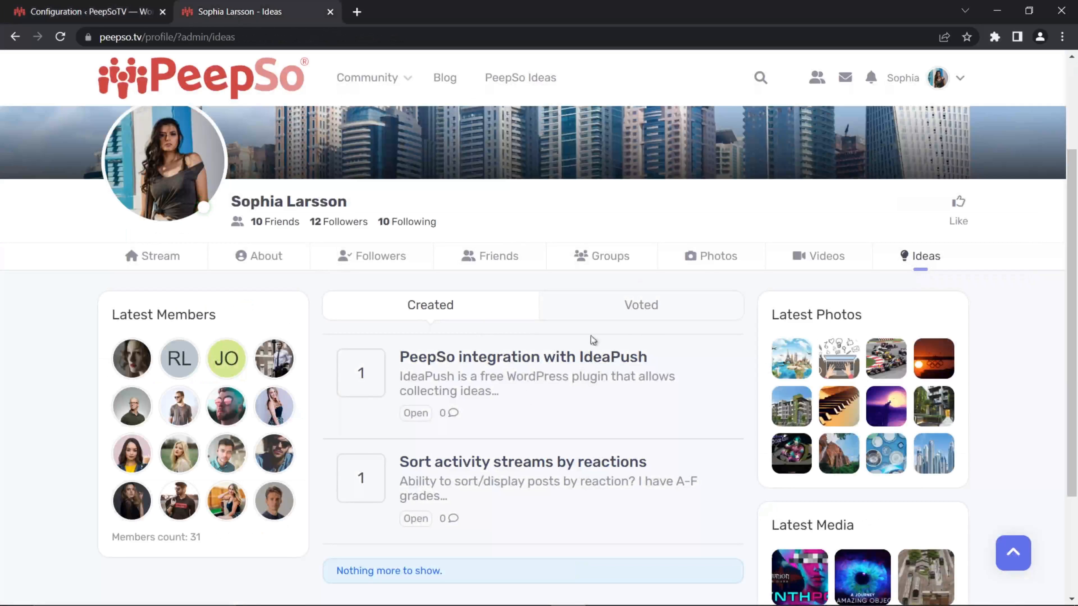
- Switch Post to Activity Stream off and back on in the IdeaPush configuration
{"action": "left_click", "coordinate": [68, 11]}
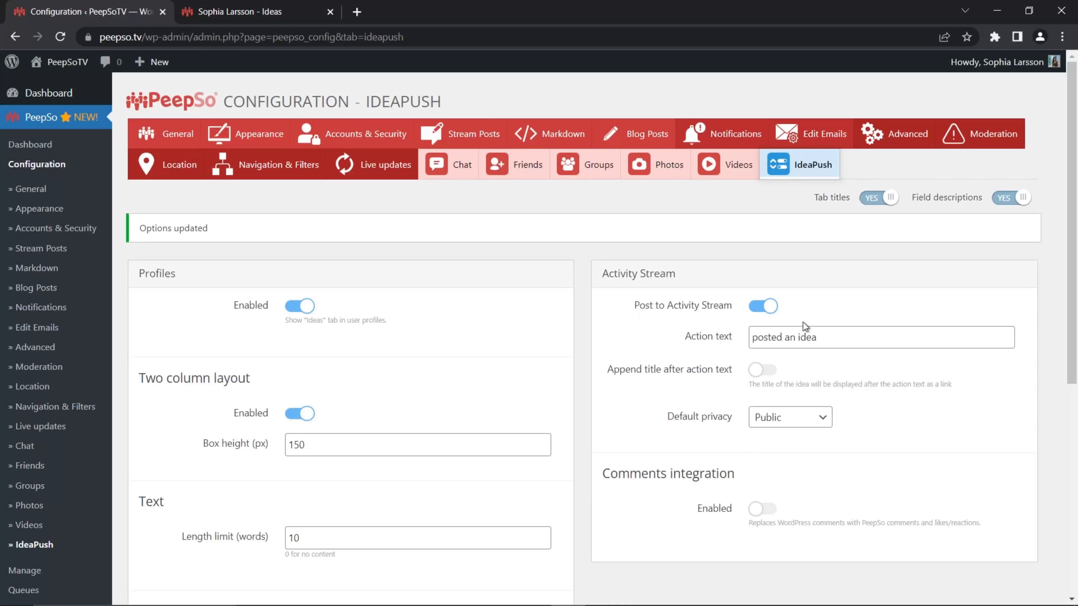
{"action": "left_click", "coordinate": [773, 307]}
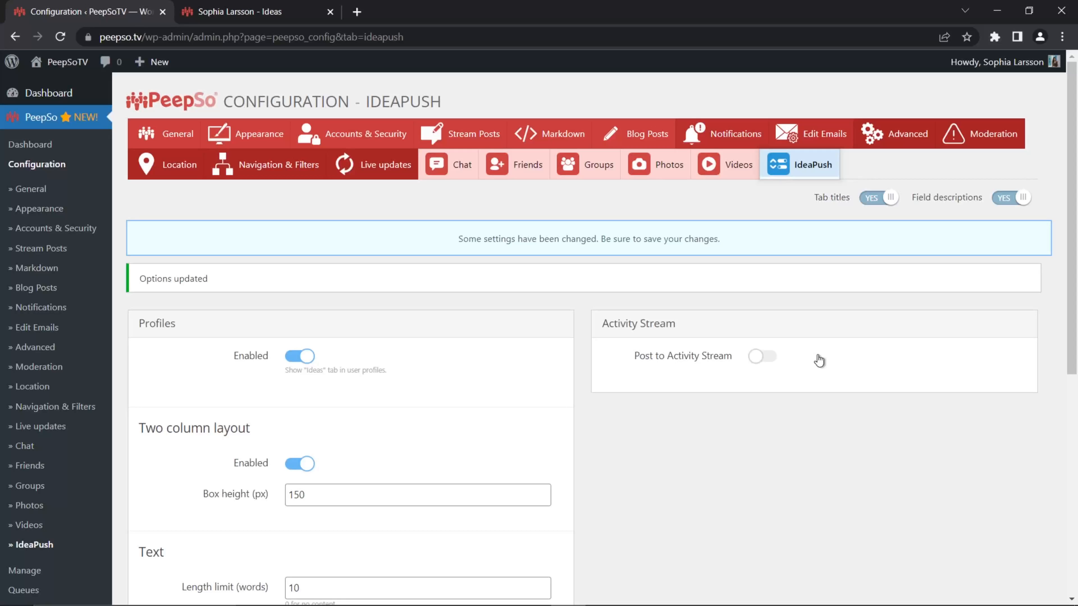
{"action": "left_click", "coordinate": [761, 359]}
{"action": "scroll", "coordinate": [866, 346], "scroll_direction": "down", "scroll_amount": 2}
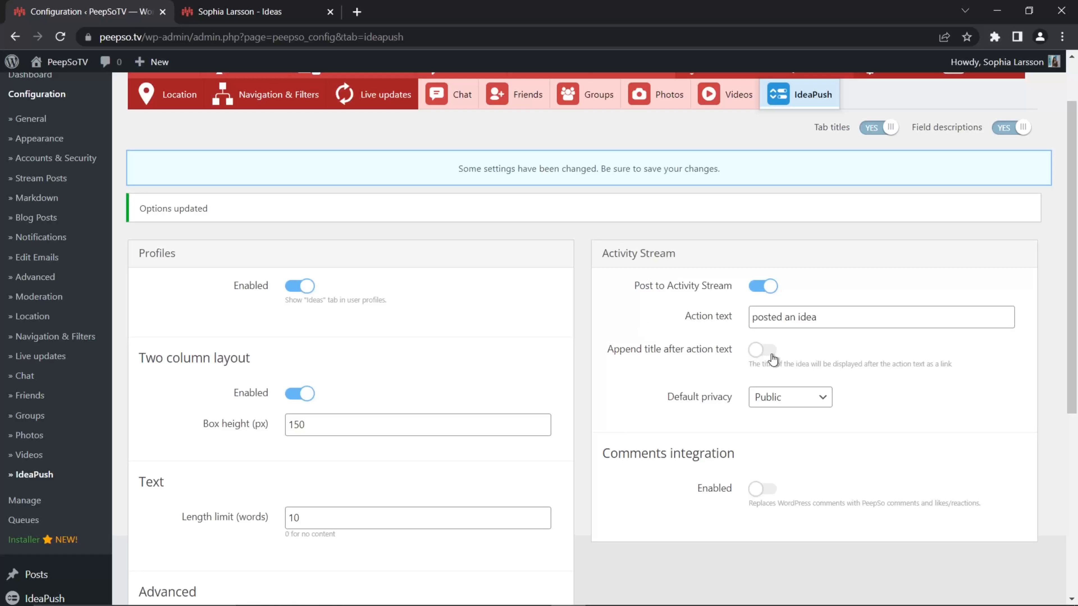
- Open the community activity stream and examine the titles and action text of the posted ideas
{"action": "left_click", "coordinate": [303, 13]}
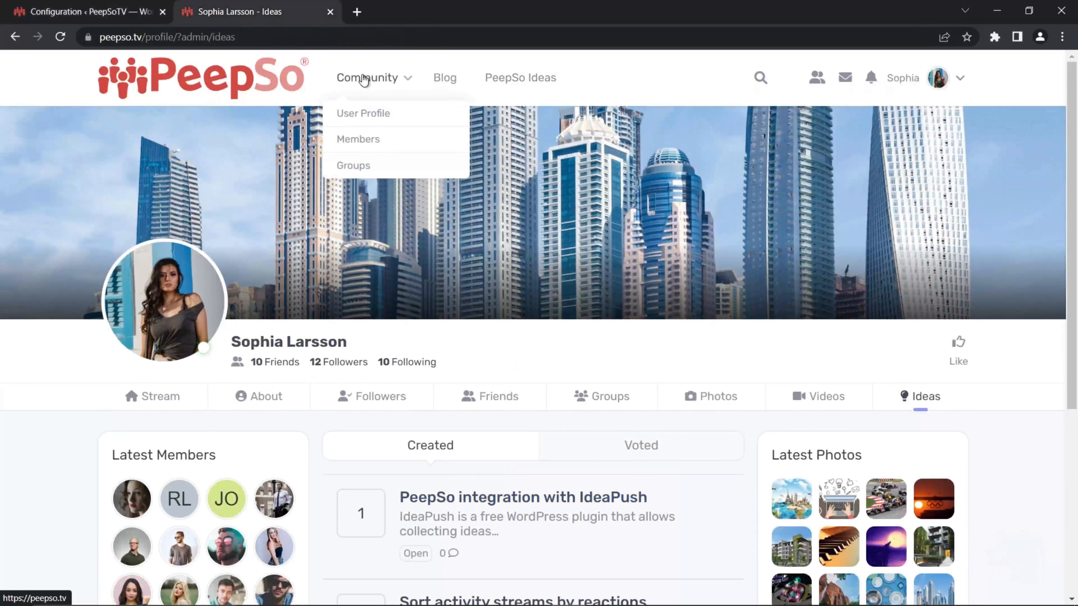
{"action": "left_click", "coordinate": [362, 79]}
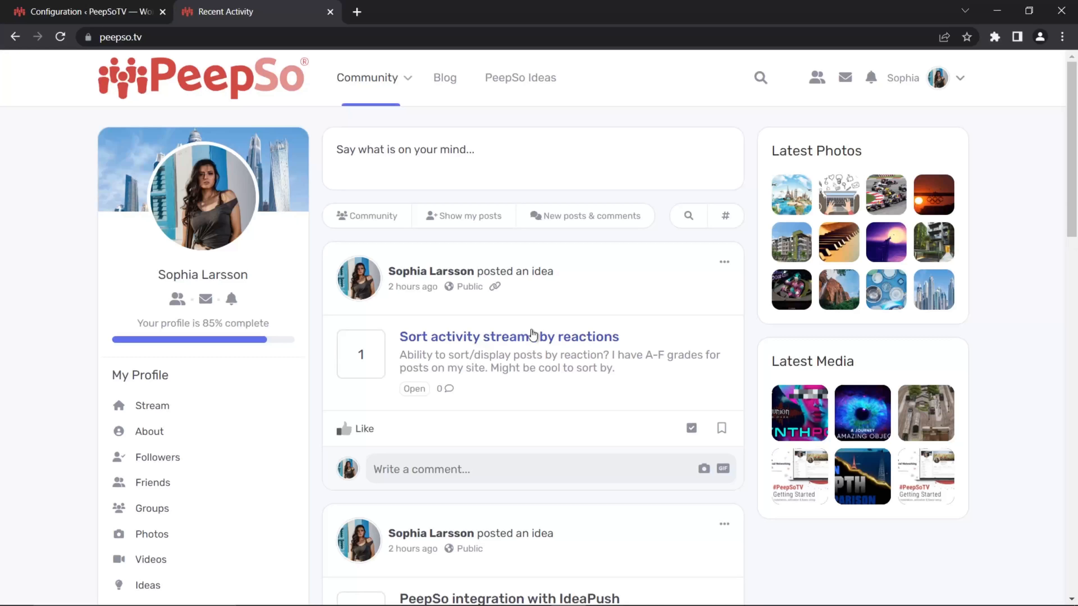
{"action": "scroll", "coordinate": [638, 365], "scroll_direction": "down", "scroll_amount": 3}
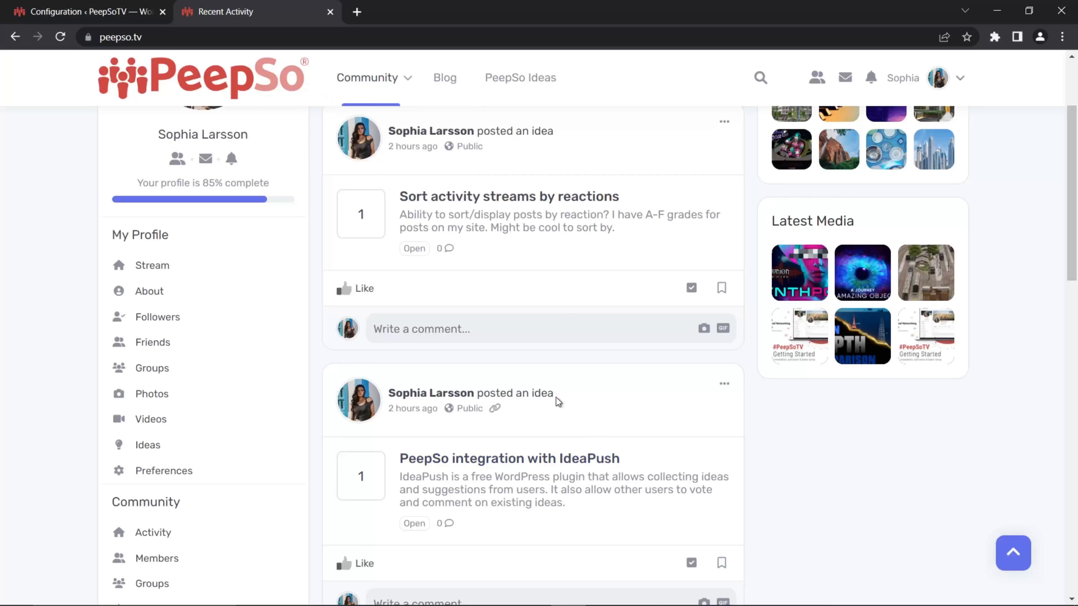
{"action": "left_click_drag", "start_coordinate": [620, 460], "coordinate": [408, 461]}
{"action": "left_click_drag", "start_coordinate": [641, 200], "coordinate": [398, 198]}
{"action": "left_click_drag", "start_coordinate": [554, 131], "coordinate": [481, 129]}
- Enable Append title after action text, save the IdeaPush settings and reload the activity stream
{"action": "left_click", "coordinate": [109, 13]}
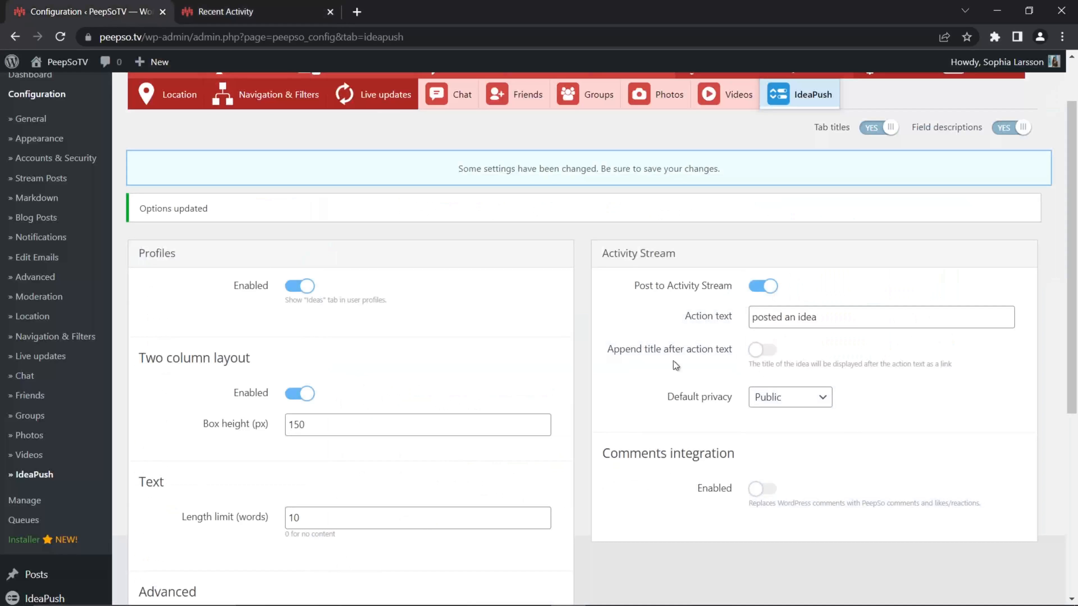
{"action": "left_click", "coordinate": [757, 349]}
{"action": "scroll", "coordinate": [700, 361], "scroll_direction": "down", "scroll_amount": 8}
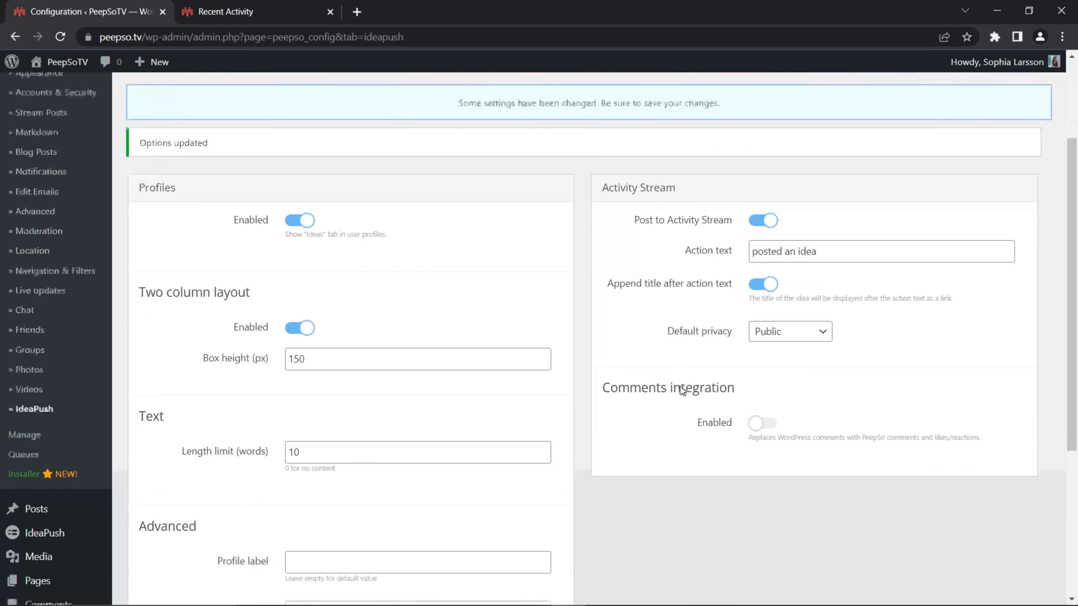
{"action": "left_click", "coordinate": [537, 521]}
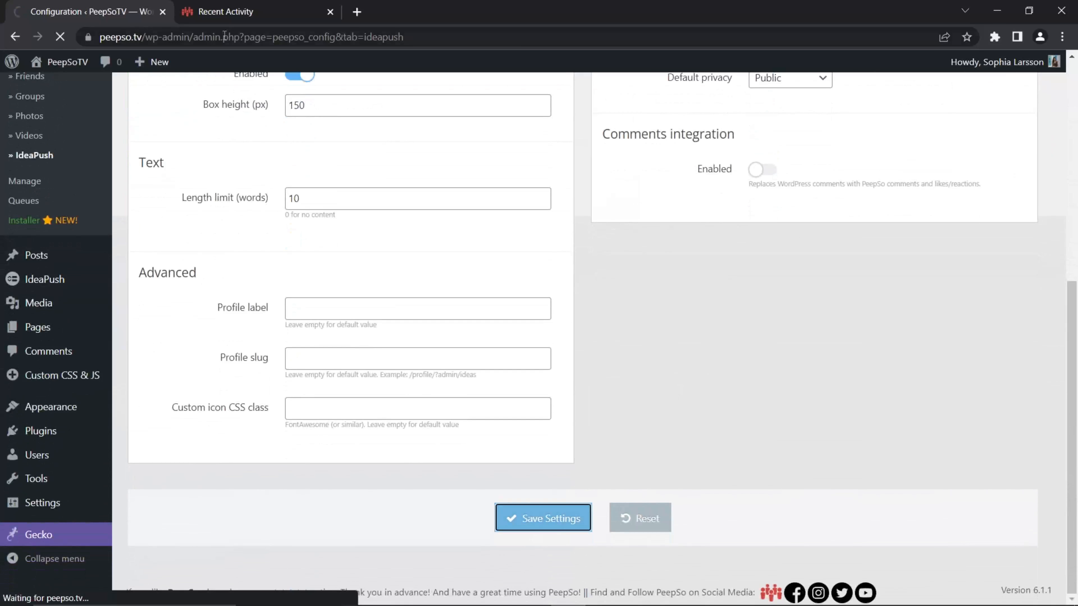
{"action": "left_click", "coordinate": [280, 12]}
{"action": "left_click", "coordinate": [65, 37]}
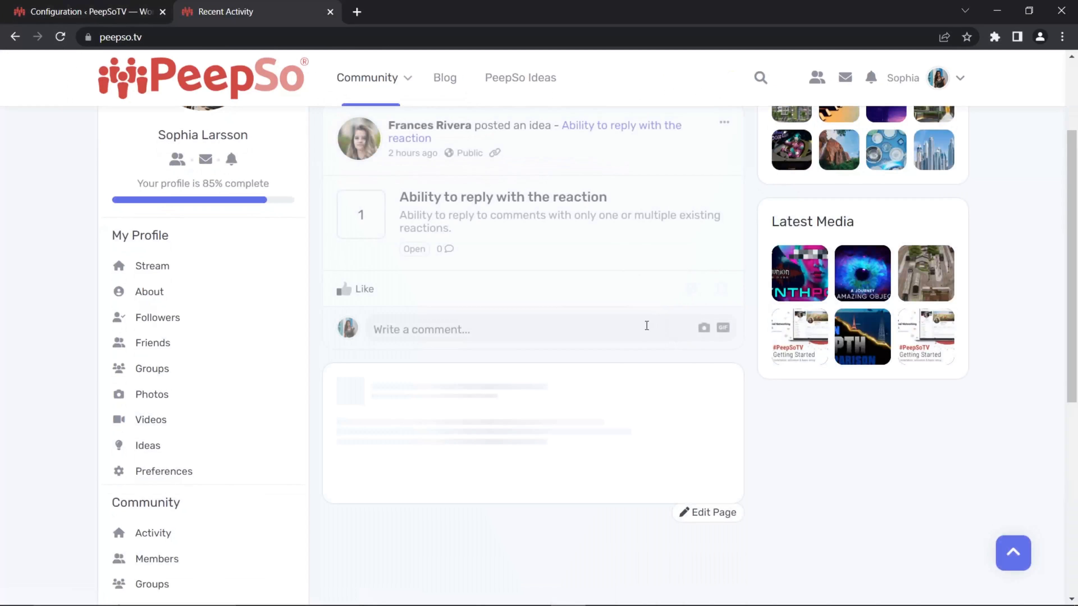
- Examine the idea posts in the activity stream, comparing each idea's title with the linked title after the action text
{"action": "scroll", "coordinate": [643, 337], "scroll_direction": "up", "scroll_amount": 3}
{"action": "left_click_drag", "start_coordinate": [614, 342], "coordinate": [402, 335]}
{"action": "scroll", "coordinate": [640, 445], "scroll_direction": "down", "scroll_amount": 5}
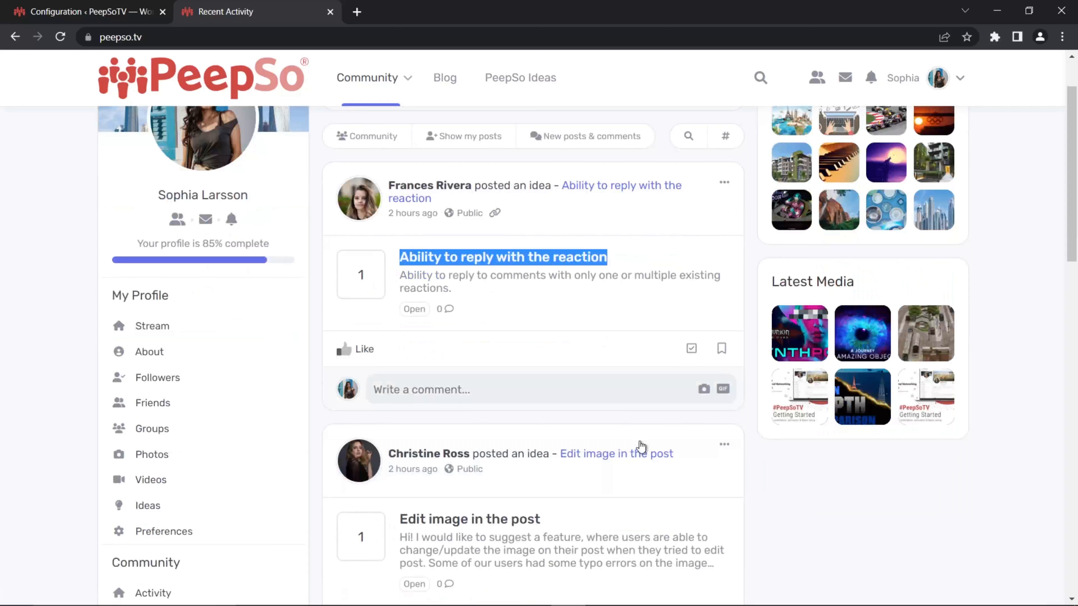
{"action": "scroll", "coordinate": [662, 352], "scroll_direction": "down", "scroll_amount": 4}
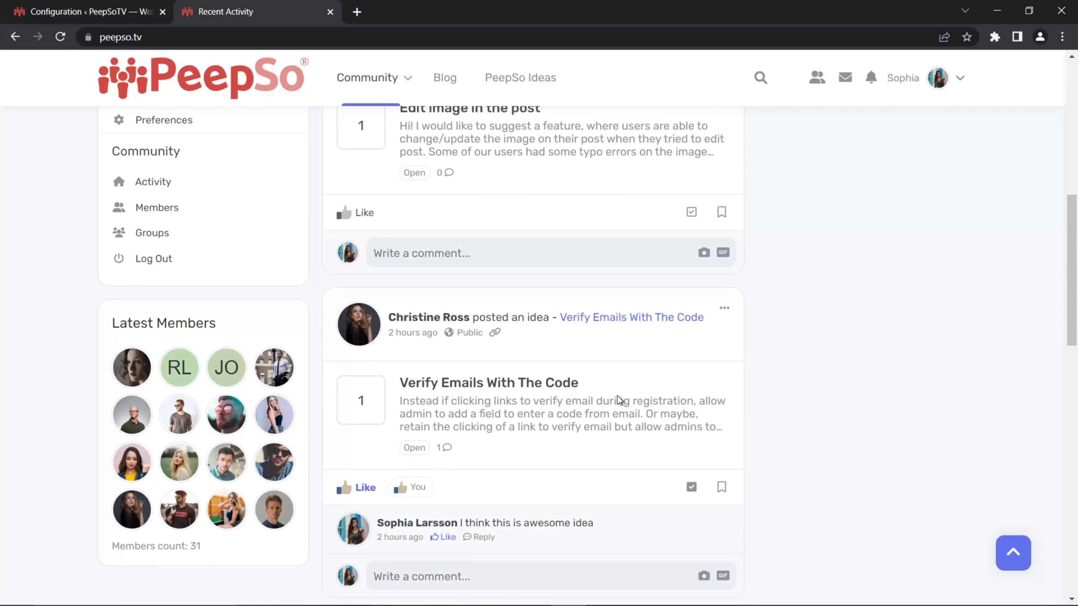
{"action": "left_click_drag", "start_coordinate": [601, 395], "coordinate": [402, 378]}
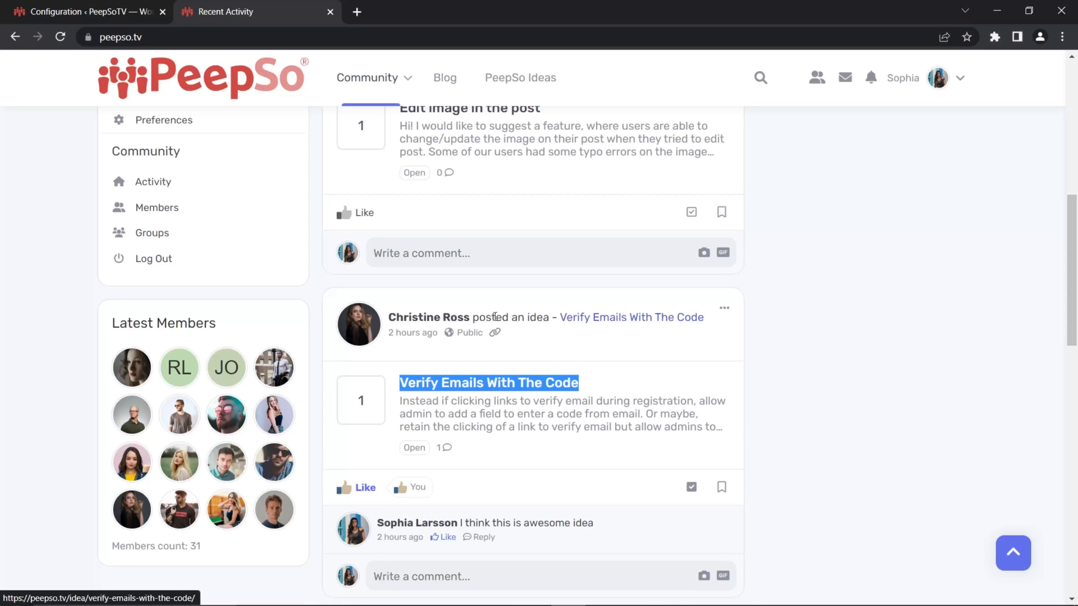
{"action": "scroll", "coordinate": [640, 392], "scroll_direction": "down", "scroll_amount": 3}
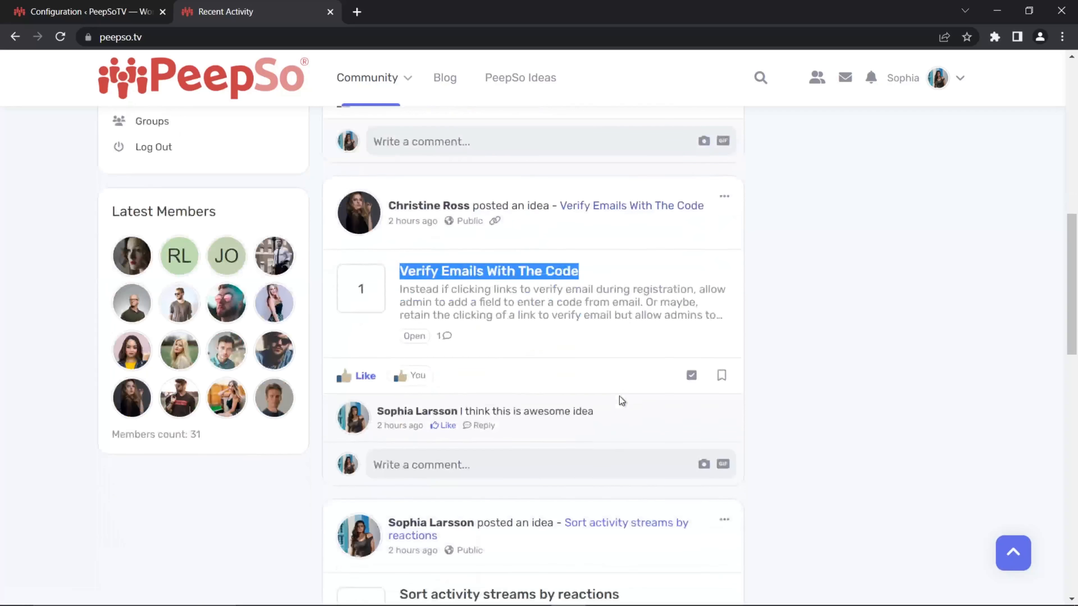
{"action": "scroll", "coordinate": [621, 397], "scroll_direction": "up", "scroll_amount": 1}
{"action": "scroll", "coordinate": [594, 264], "scroll_direction": "up", "scroll_amount": 2}
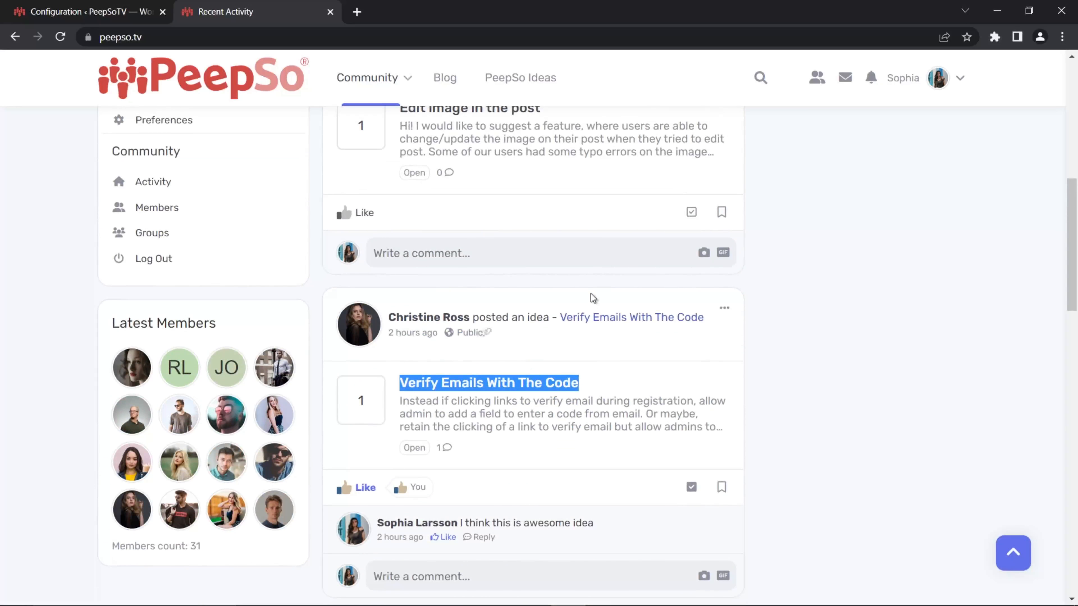
- Turn off Append title after action text, checking the setting against the idea posts in the activity stream
{"action": "left_click", "coordinate": [85, 12]}
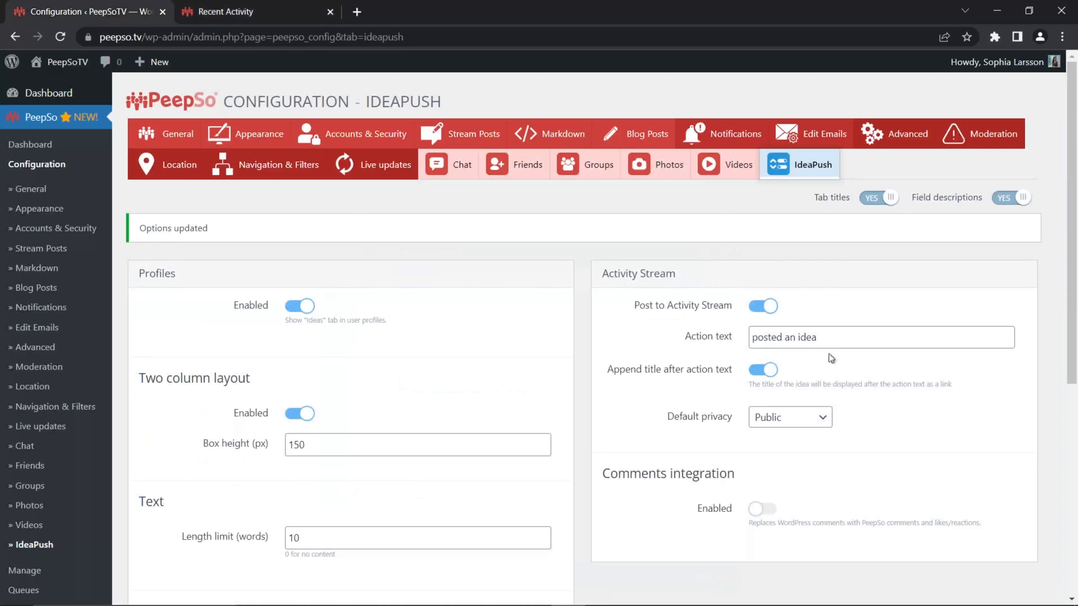
{"action": "left_click", "coordinate": [763, 369]}
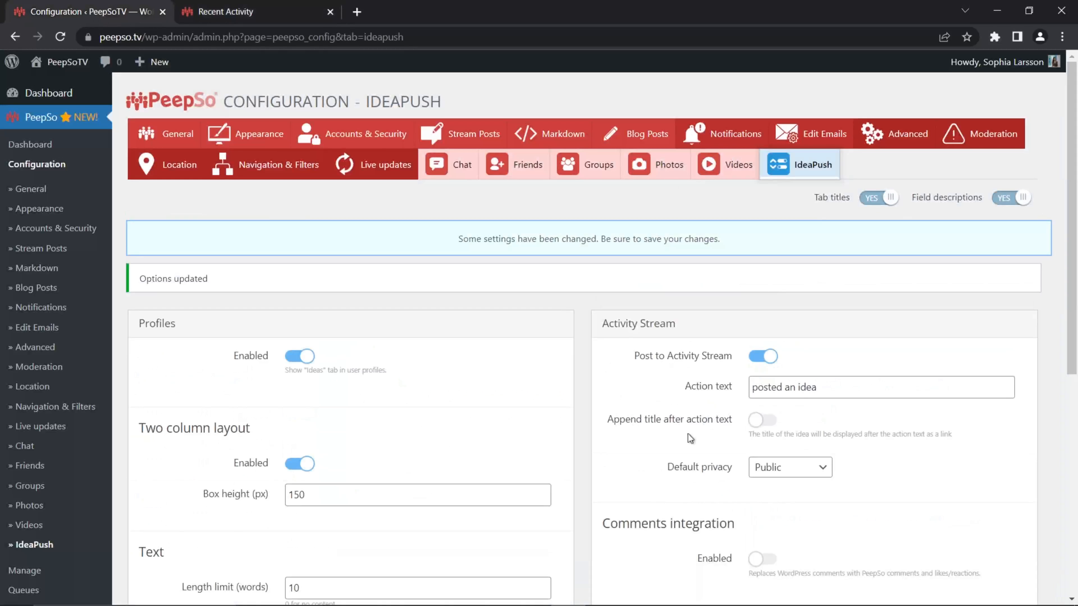
{"action": "left_click", "coordinate": [251, 11]}
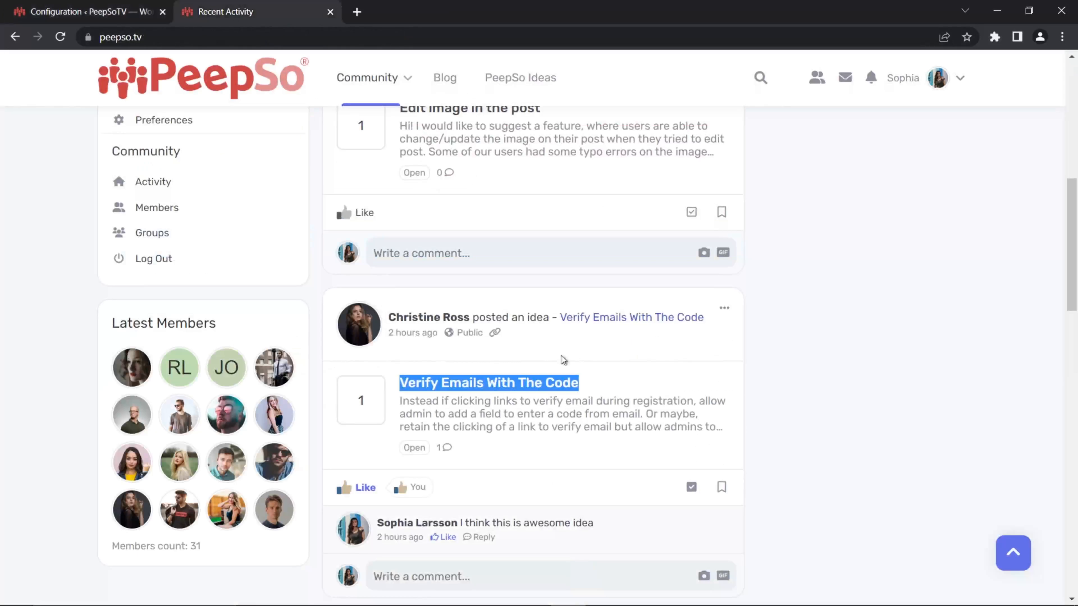
{"action": "left_click", "coordinate": [97, 15]}
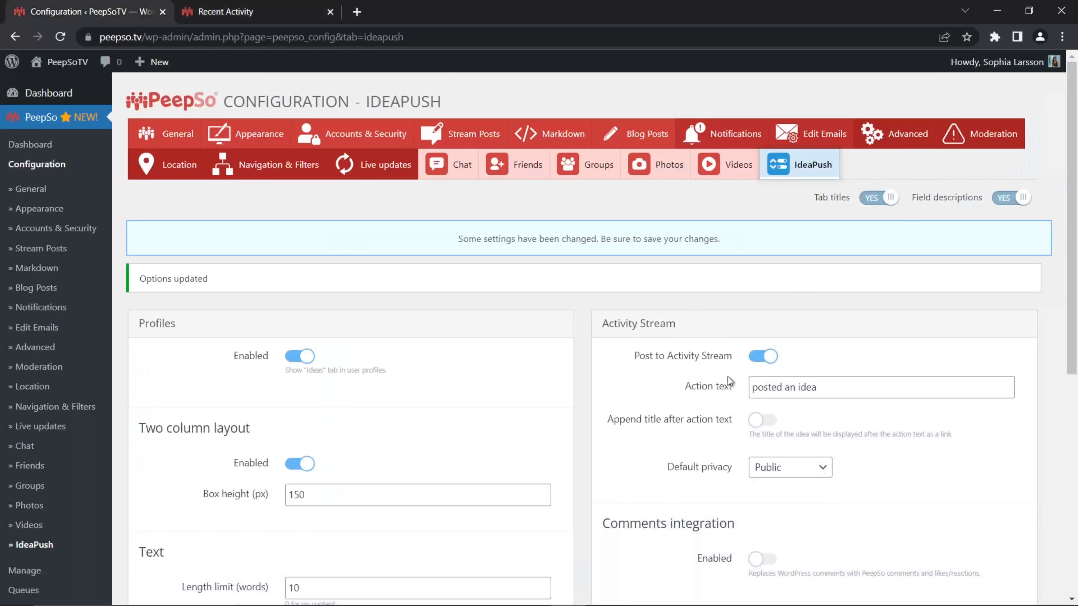
- Check the Default privacy options for idea posts, keep Public and save the IdeaPush settings
{"action": "scroll", "coordinate": [766, 426], "scroll_direction": "down", "scroll_amount": 2}
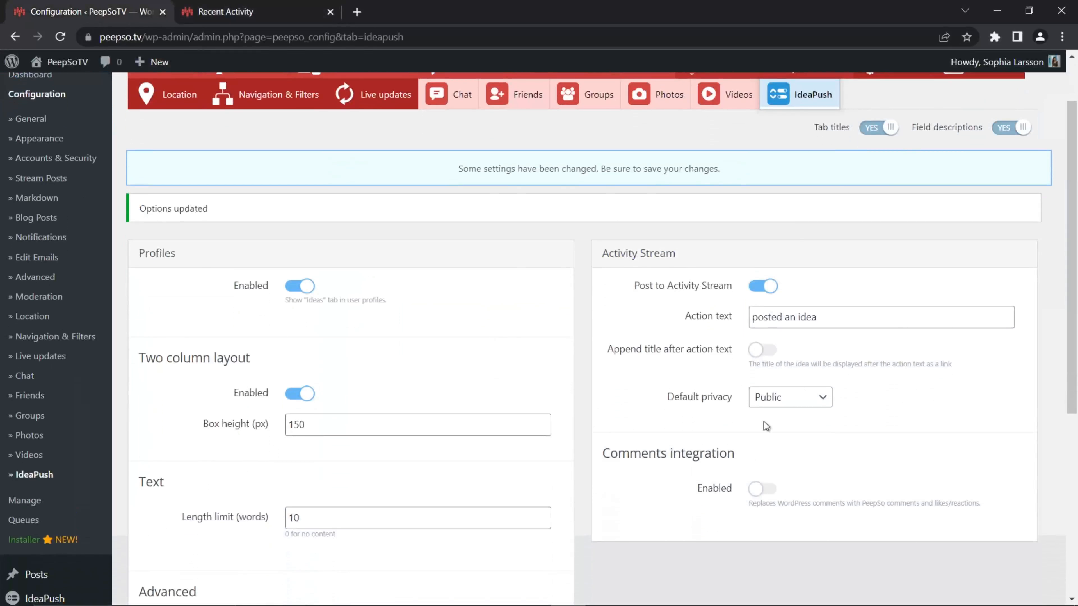
{"action": "left_click", "coordinate": [824, 399]}
{"action": "left_click", "coordinate": [843, 400]}
{"action": "scroll", "coordinate": [636, 397], "scroll_direction": "down", "scroll_amount": 8}
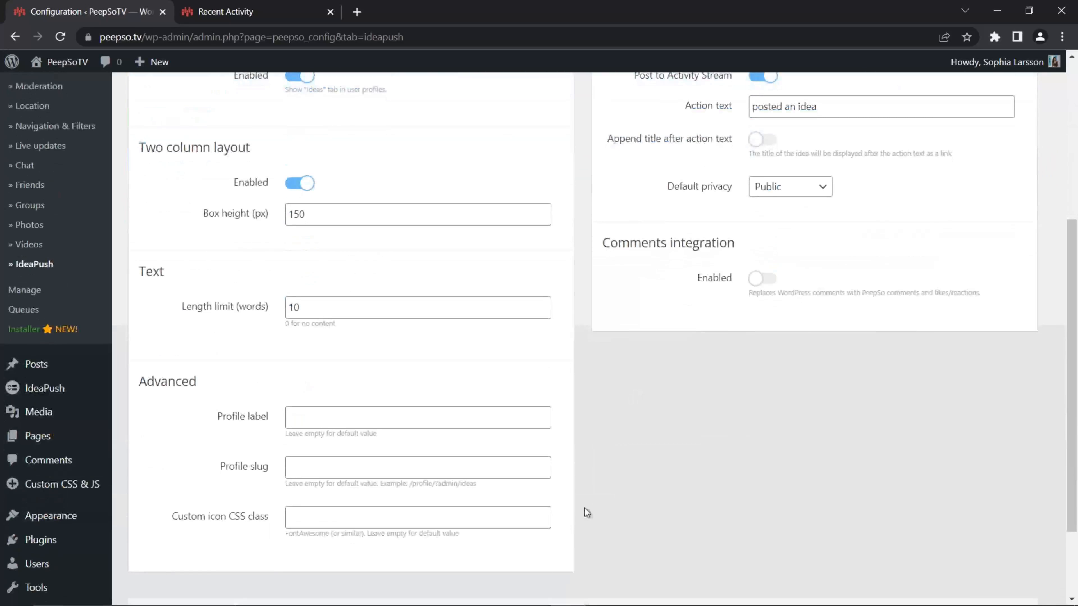
{"action": "left_click", "coordinate": [578, 514]}
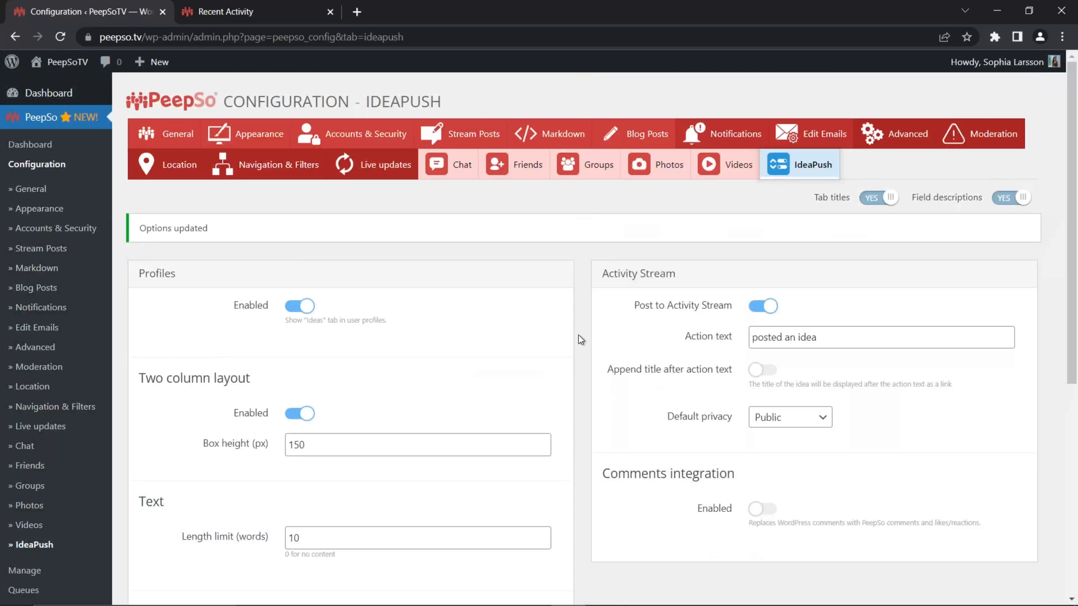
- Review the Comments integration setting and the idea posts in the community activity stream
{"action": "scroll", "coordinate": [692, 474], "scroll_direction": "down", "scroll_amount": 2}
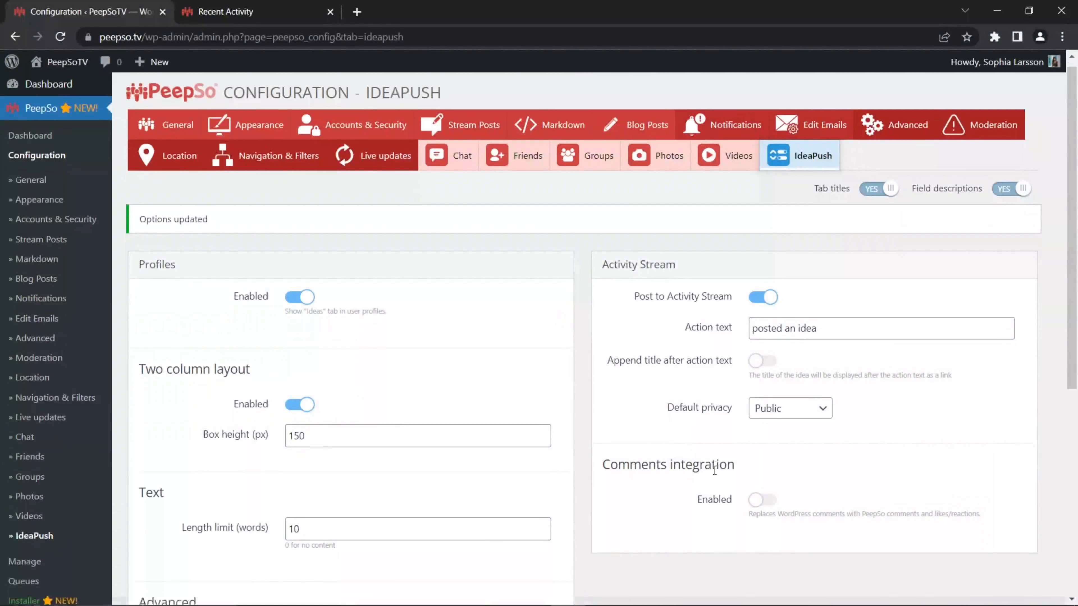
{"action": "scroll", "coordinate": [637, 427], "scroll_direction": "up", "scroll_amount": 2}
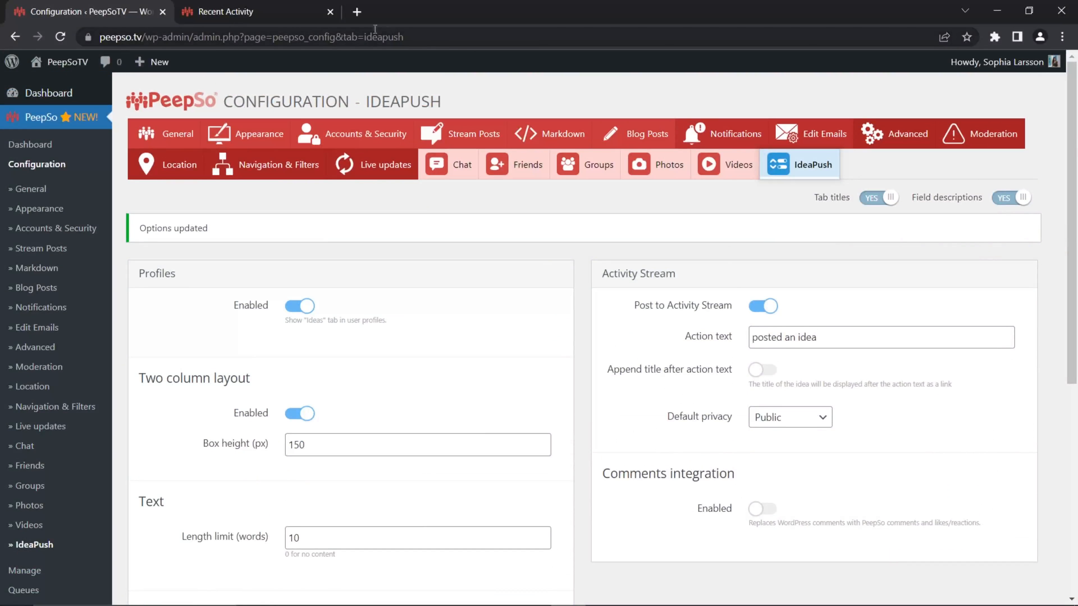
{"action": "left_click", "coordinate": [255, 12]}
{"action": "scroll", "coordinate": [478, 256], "scroll_direction": "up", "scroll_amount": 3}
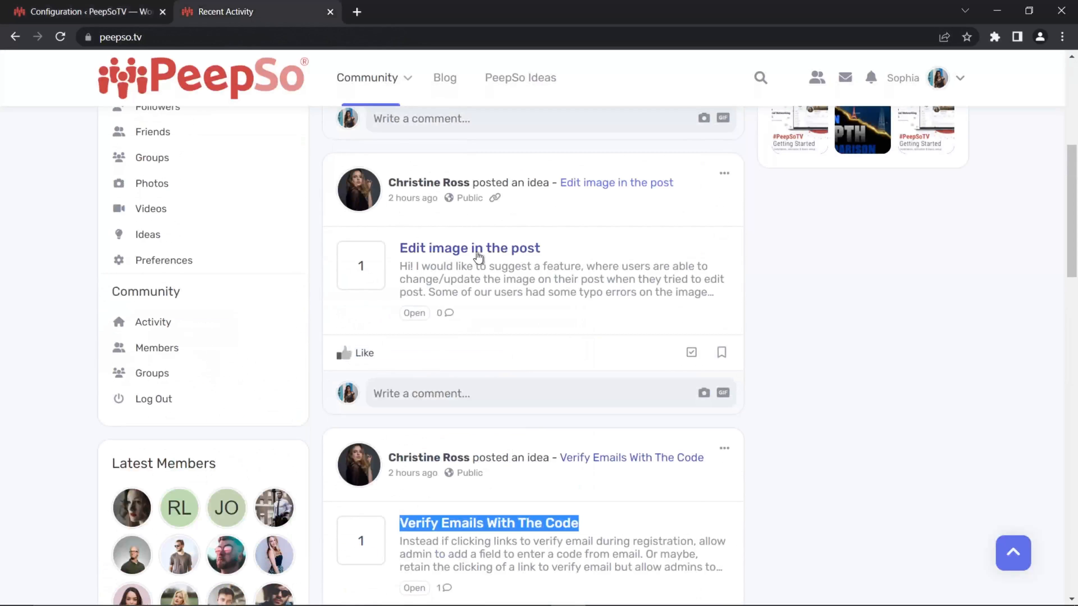
{"action": "scroll", "coordinate": [495, 195], "scroll_direction": "up", "scroll_amount": 3}
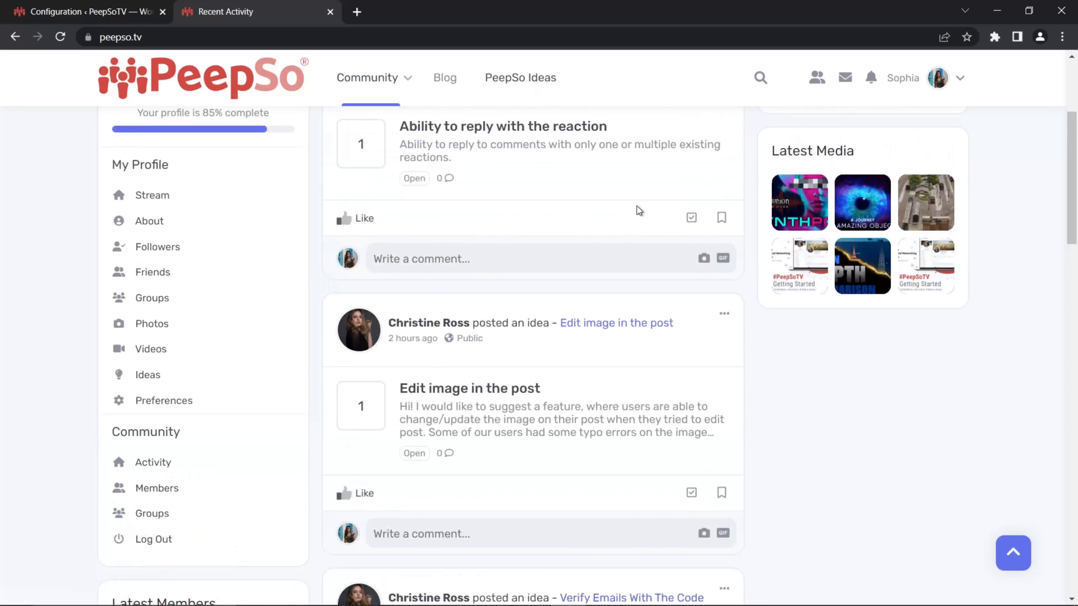
- On the PeepSo Ideas page, fill in a new idea titled "Idea for YouTube" with the details "just a sample idea"
{"action": "left_click", "coordinate": [505, 82]}
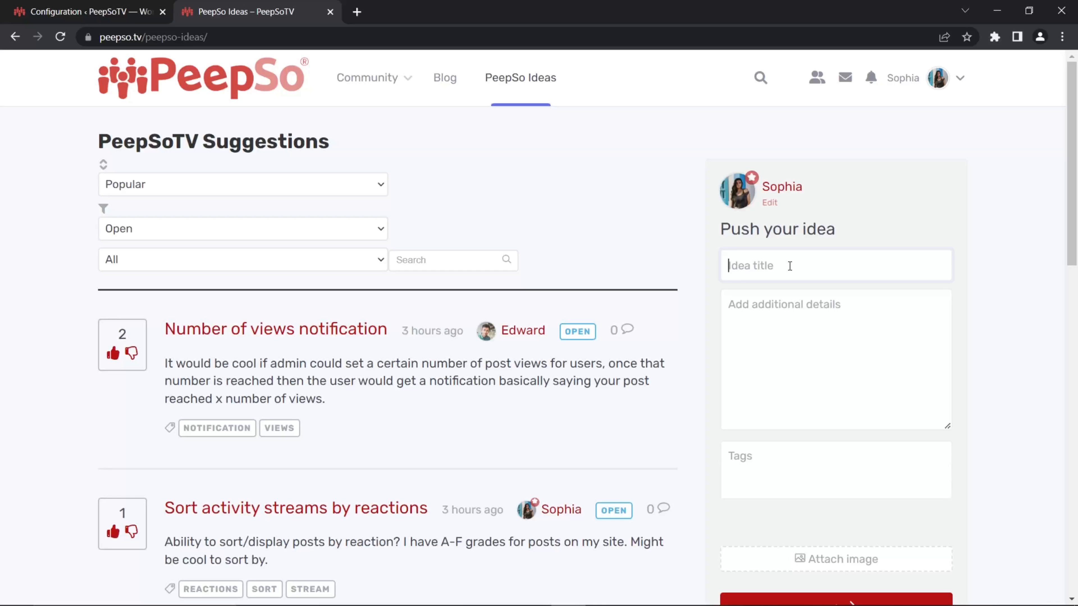
{"action": "type", "text": "Idea for YouTube"}
{"action": "left_click", "coordinate": [836, 310]}
{"action": "type", "text": "I"}
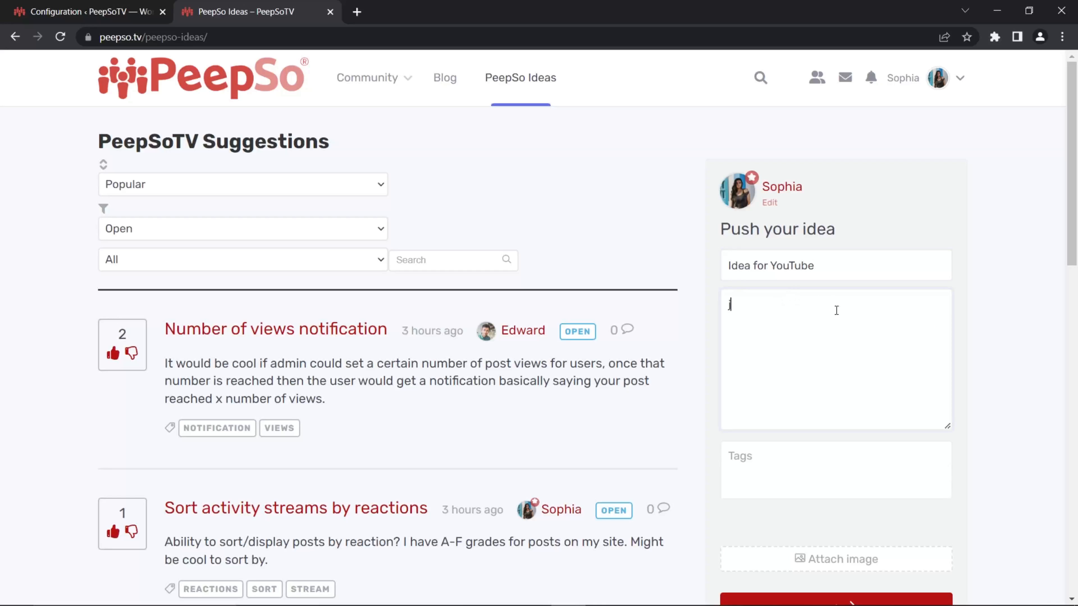
{"action": "type", "text": "ust a sample idea"}
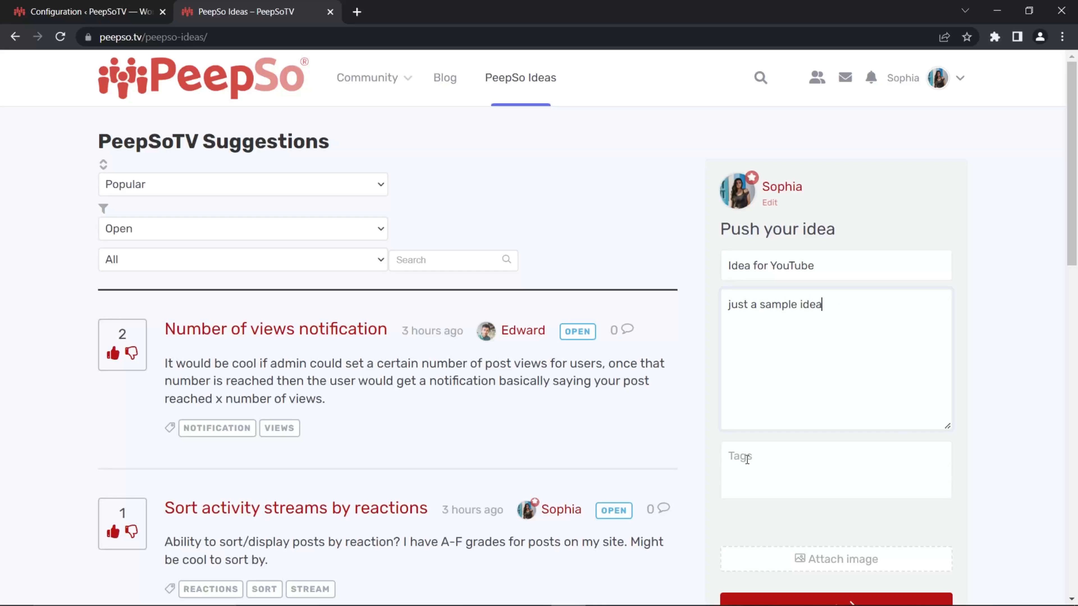
- Leave the tags empty, submit the new idea to the suggestions board and dismiss the confirmation
{"action": "scroll", "coordinate": [870, 423], "scroll_direction": "down", "scroll_amount": 1}
{"action": "scroll", "coordinate": [868, 419], "scroll_direction": "down", "scroll_amount": 4}
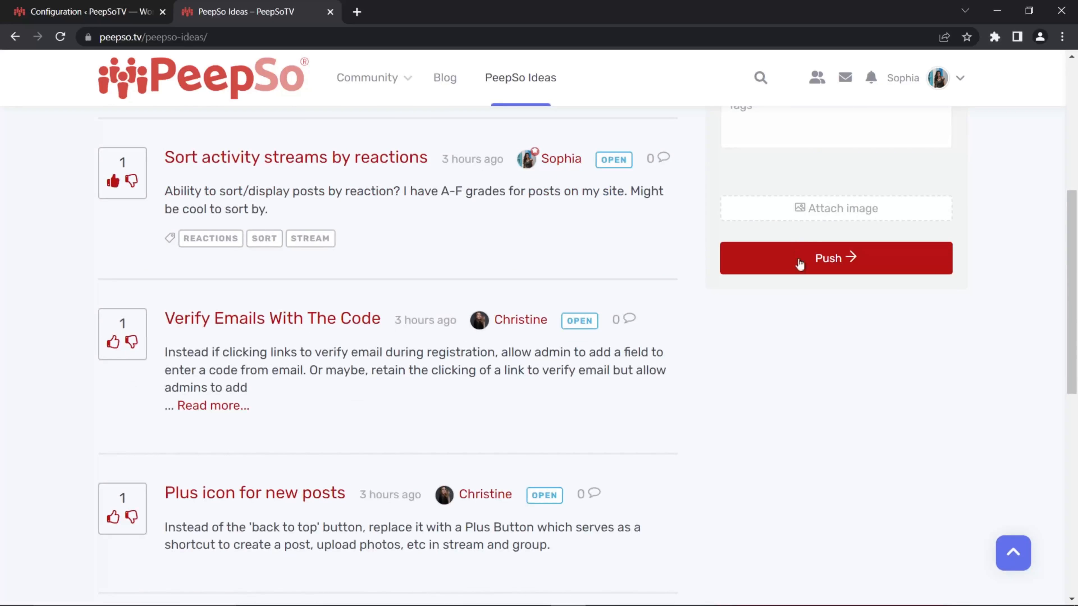
{"action": "scroll", "coordinate": [843, 449], "scroll_direction": "up", "scroll_amount": 4}
{"action": "left_click", "coordinate": [886, 377]}
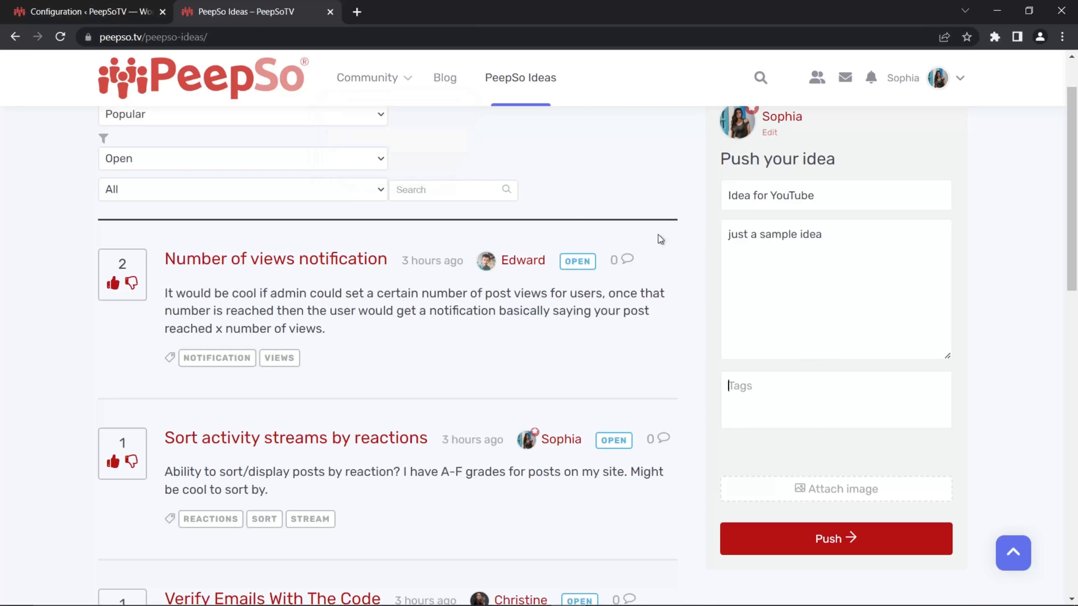
{"action": "scroll", "coordinate": [1015, 372], "scroll_direction": "down", "scroll_amount": 2}
{"action": "left_click", "coordinate": [837, 471]}
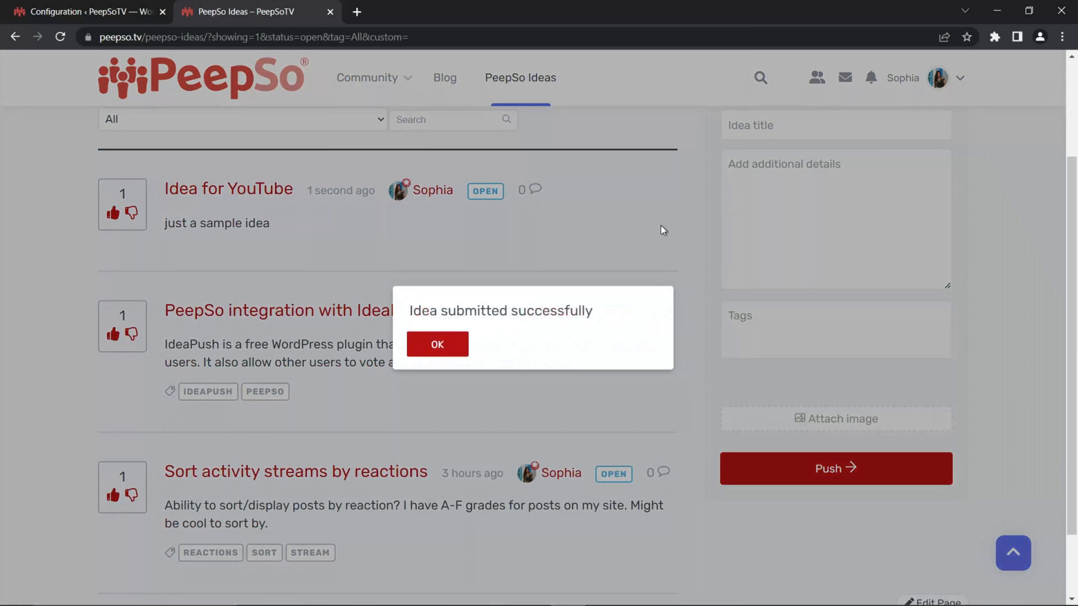
{"action": "left_click", "coordinate": [465, 343]}
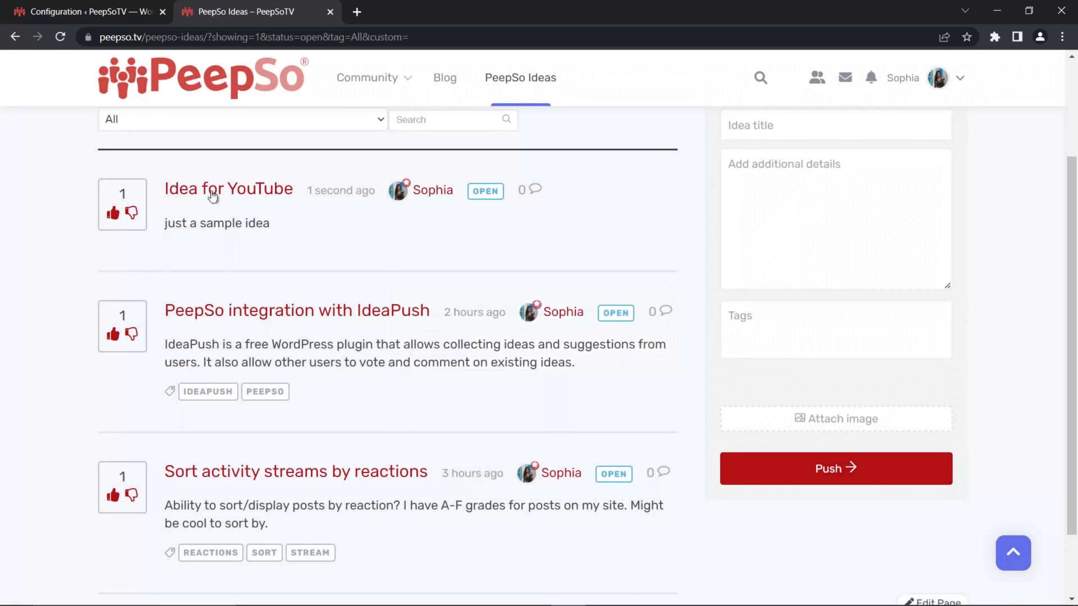
- Open the page of the "Idea for YouTube" suggestion and check its comment form
{"action": "scroll", "coordinate": [231, 258], "scroll_direction": "up", "scroll_amount": 2}
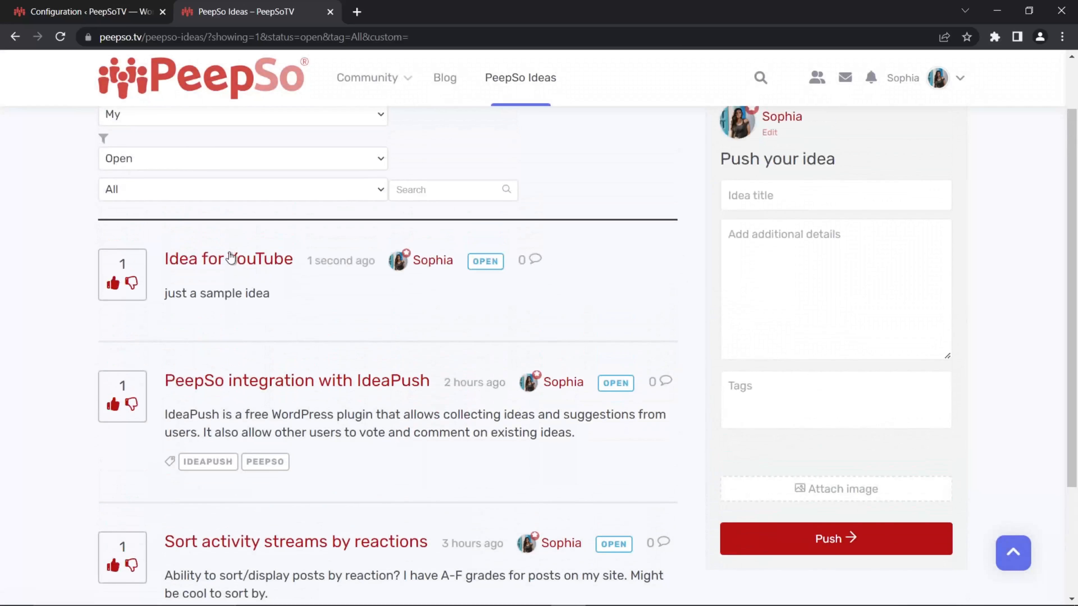
{"action": "left_click", "coordinate": [231, 257]}
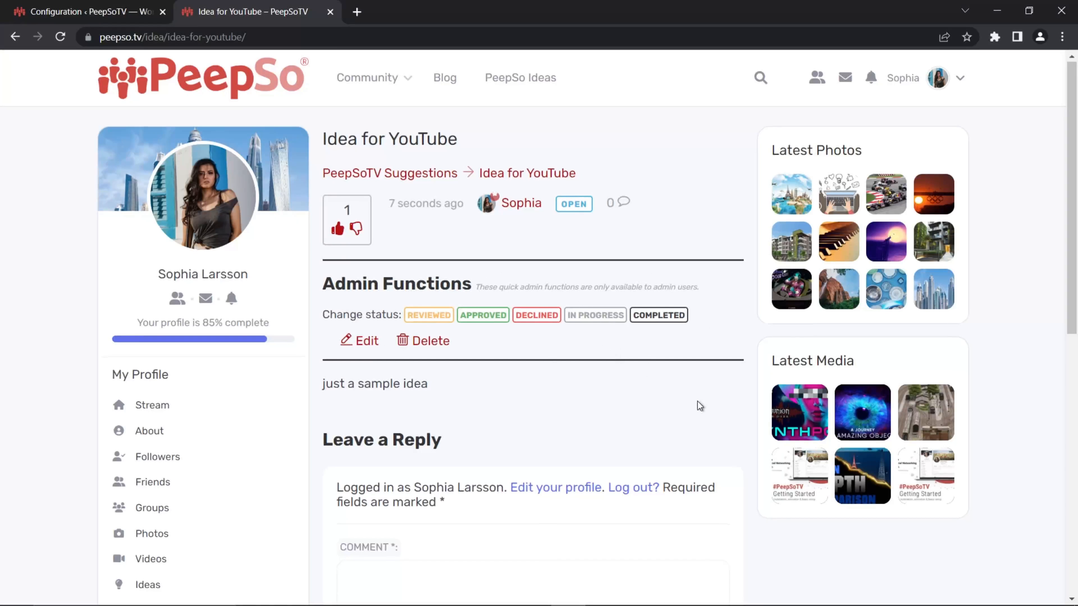
{"action": "scroll", "coordinate": [696, 404], "scroll_direction": "down", "scroll_amount": 5}
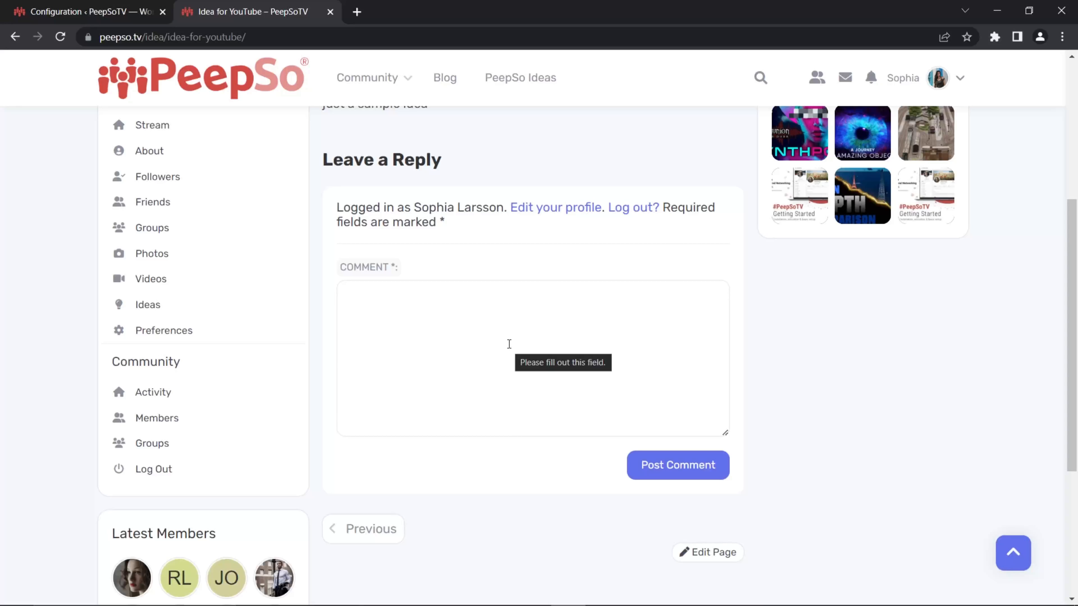
- Enable Comments integration in the IdeaPush configuration and save the settings
{"action": "left_click", "coordinate": [78, 10]}
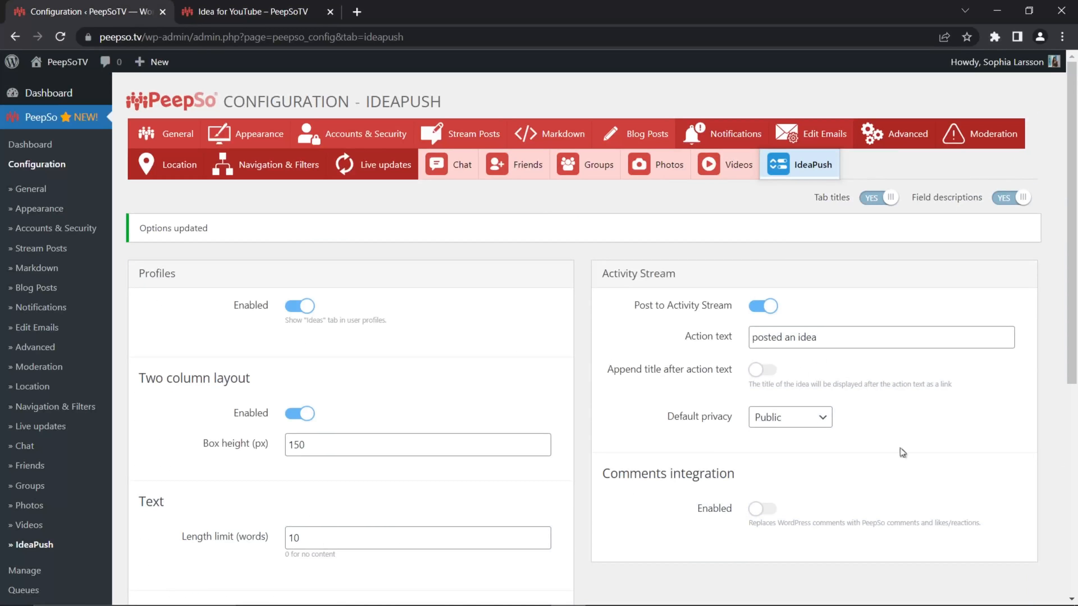
{"action": "scroll", "coordinate": [900, 448], "scroll_direction": "down", "scroll_amount": 2}
{"action": "left_click", "coordinate": [762, 439]}
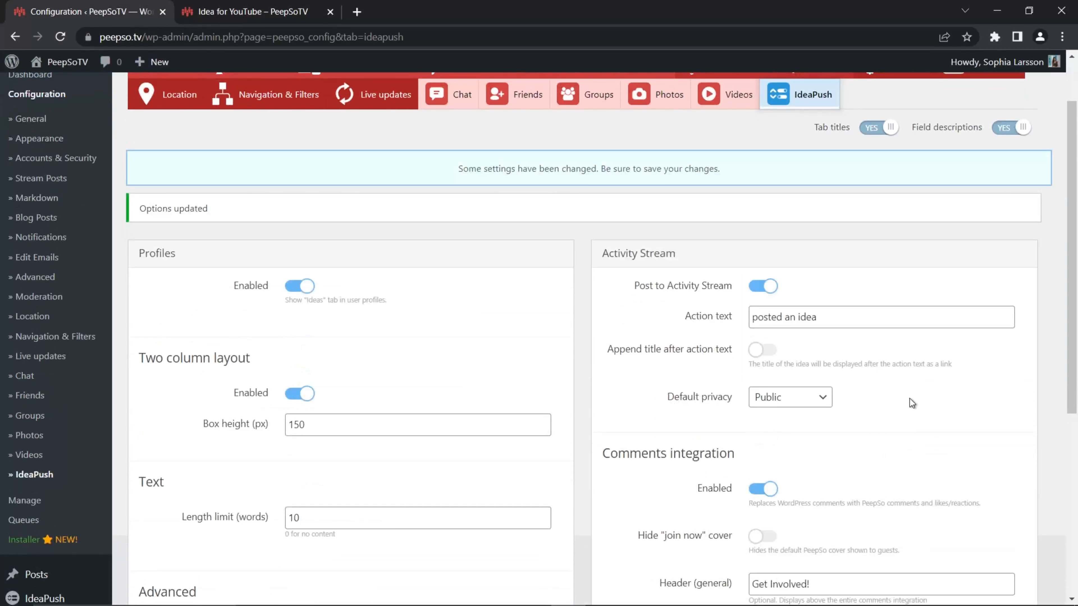
{"action": "scroll", "coordinate": [911, 404], "scroll_direction": "down", "scroll_amount": 5}
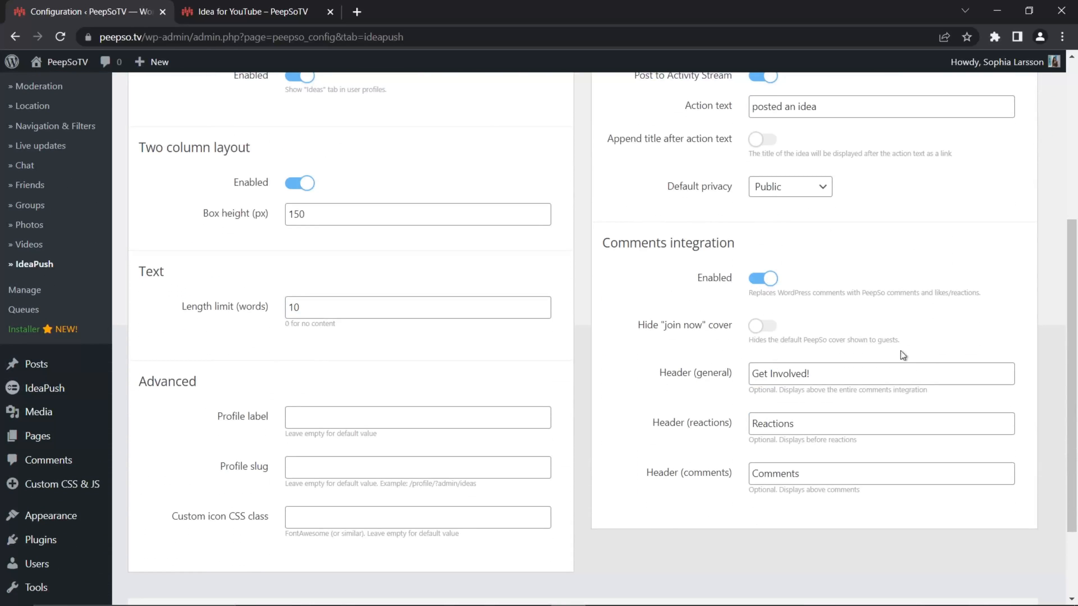
{"action": "scroll", "coordinate": [906, 361], "scroll_direction": "down", "scroll_amount": 3}
{"action": "left_click", "coordinate": [554, 517]}
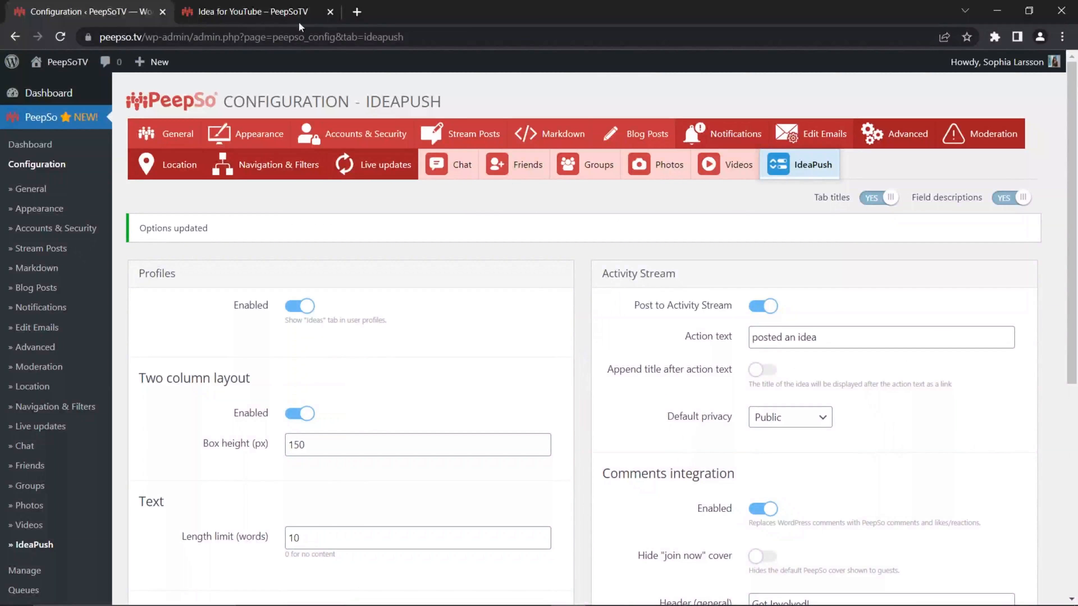
- Post the comment "hello there" on the "Idea for YouTube" page using the PeepSo comments section
{"action": "key", "text": "ctrl+Tab"}
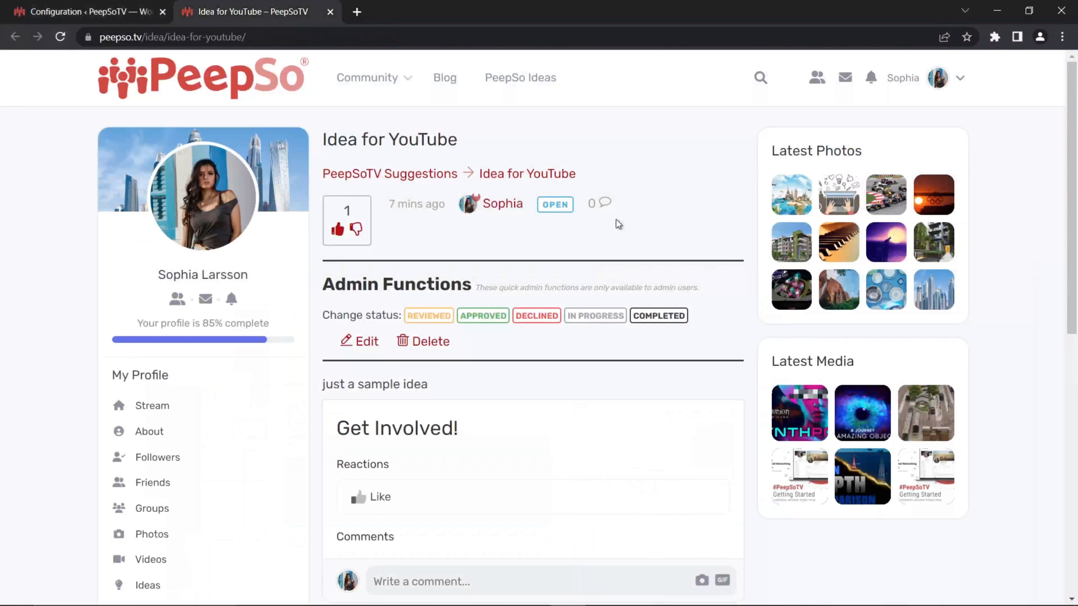
{"action": "scroll", "coordinate": [597, 278], "scroll_direction": "down", "scroll_amount": 3}
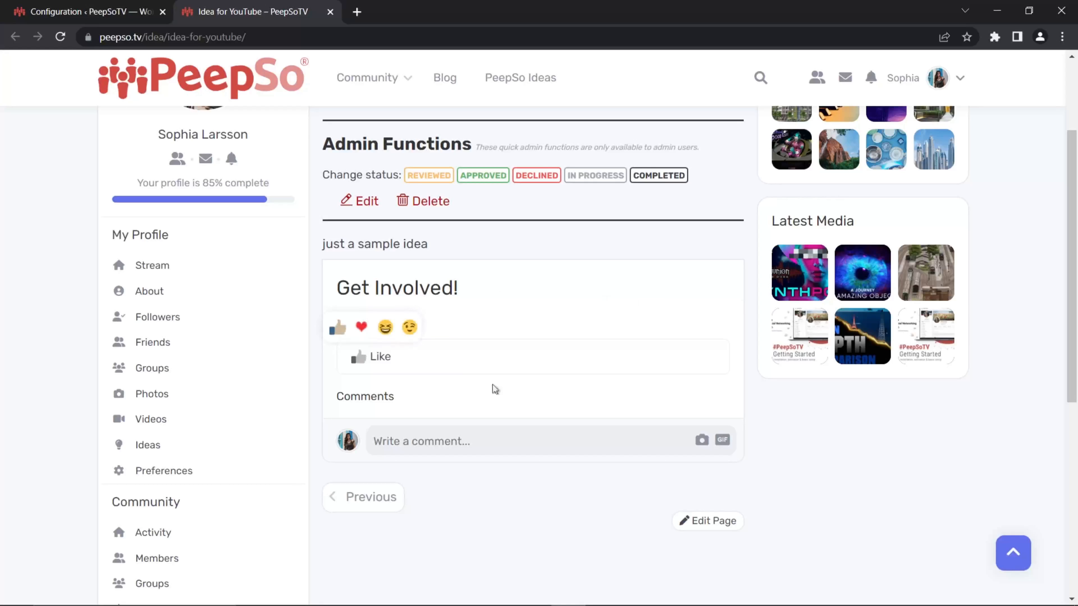
{"action": "left_click", "coordinate": [476, 445]}
{"action": "type", "text": "hell"}
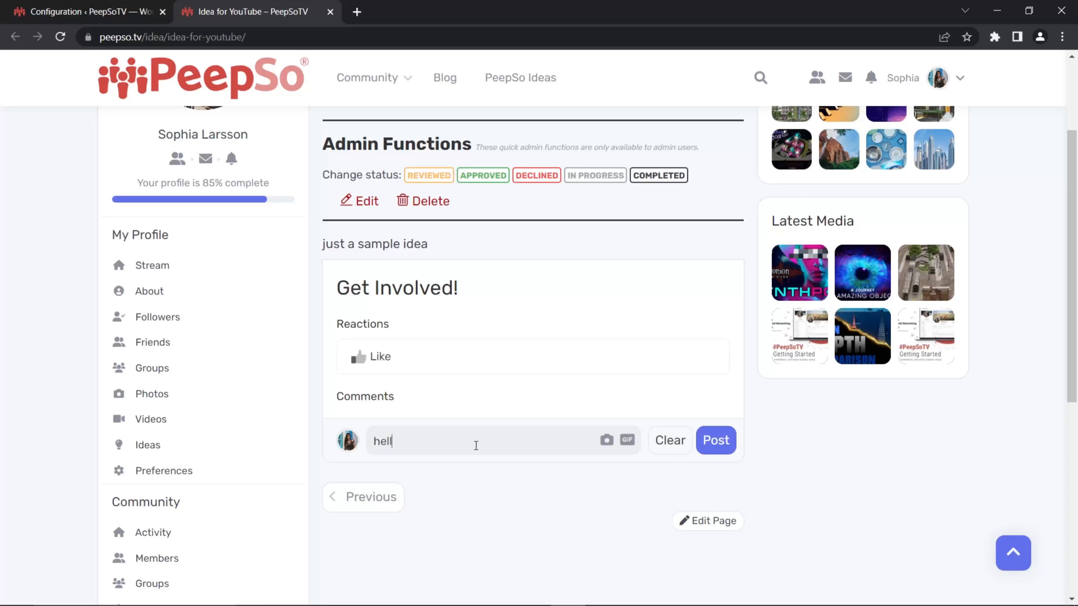
{"action": "type", "text": "o there"}
{"action": "left_click", "coordinate": [716, 440]}
{"action": "scroll", "coordinate": [709, 307], "scroll_direction": "up", "scroll_amount": 3}
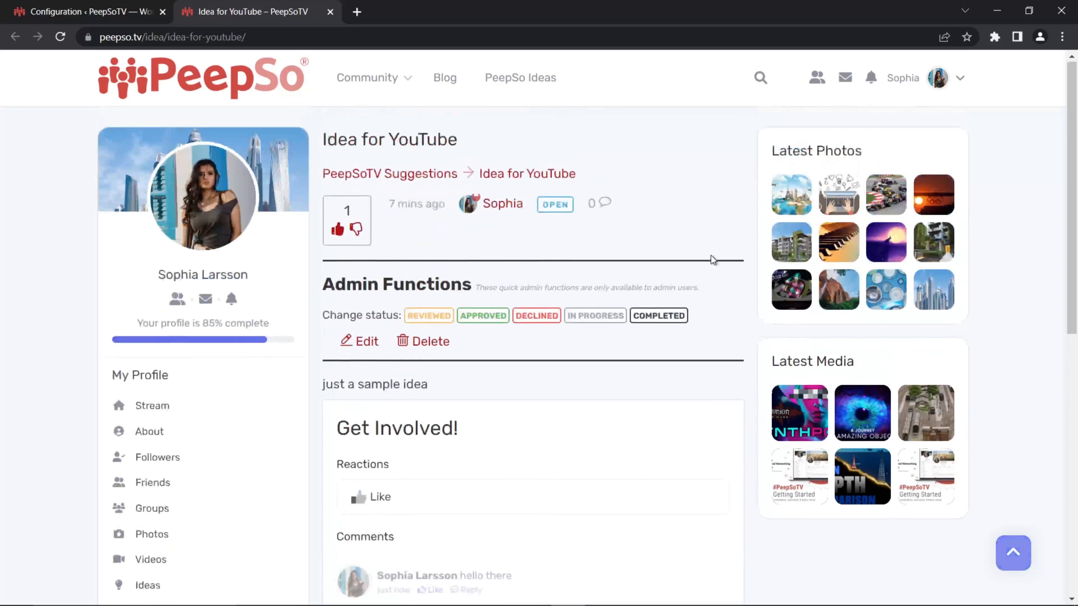
- In the community activity stream, post "this is the reply" as a reply to the "hello there" comment on the new idea
{"action": "left_click", "coordinate": [369, 79]}
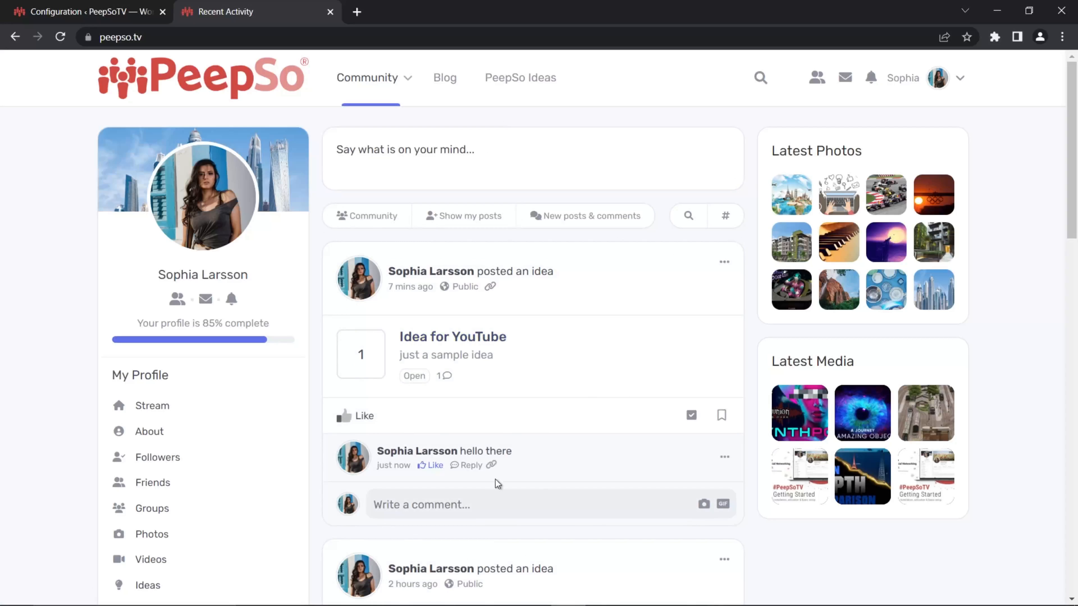
{"action": "left_click", "coordinate": [482, 471]}
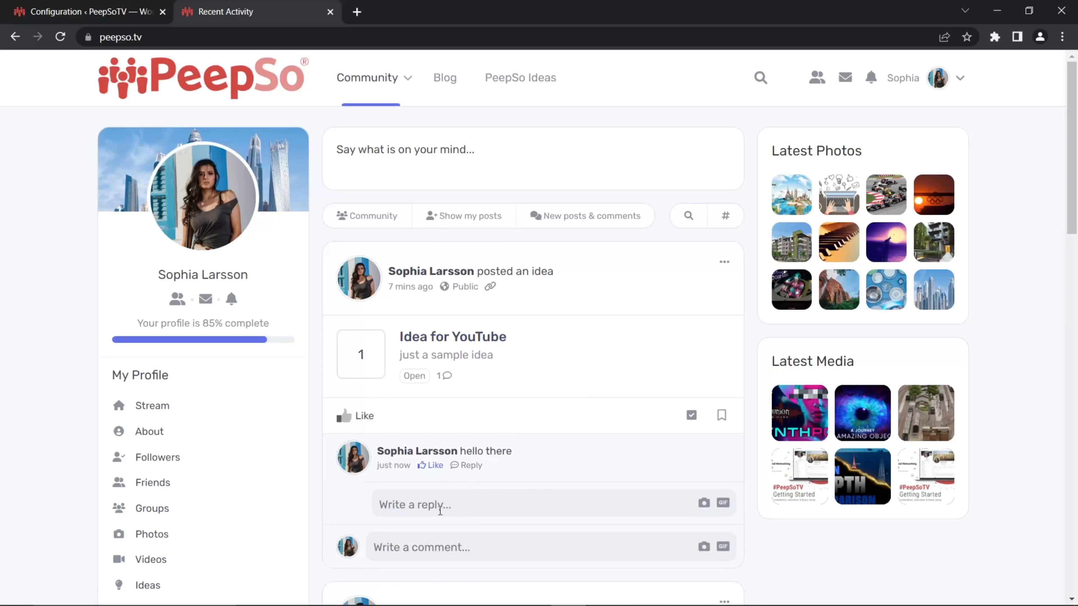
{"action": "left_click", "coordinate": [489, 508]}
{"action": "type", "text": "this is the reply"}
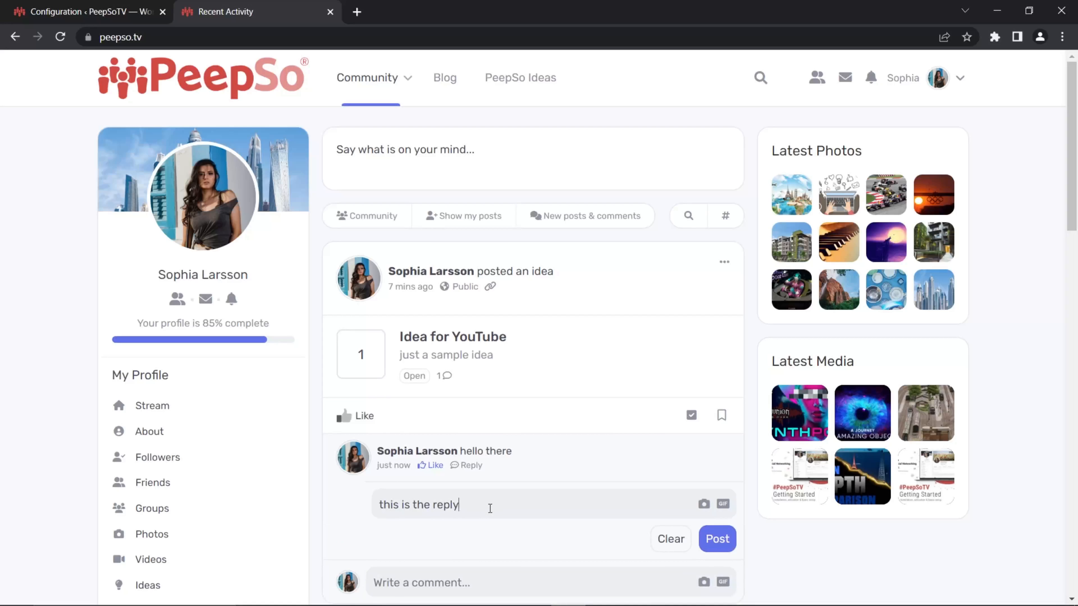
{"action": "left_click", "coordinate": [717, 539]}
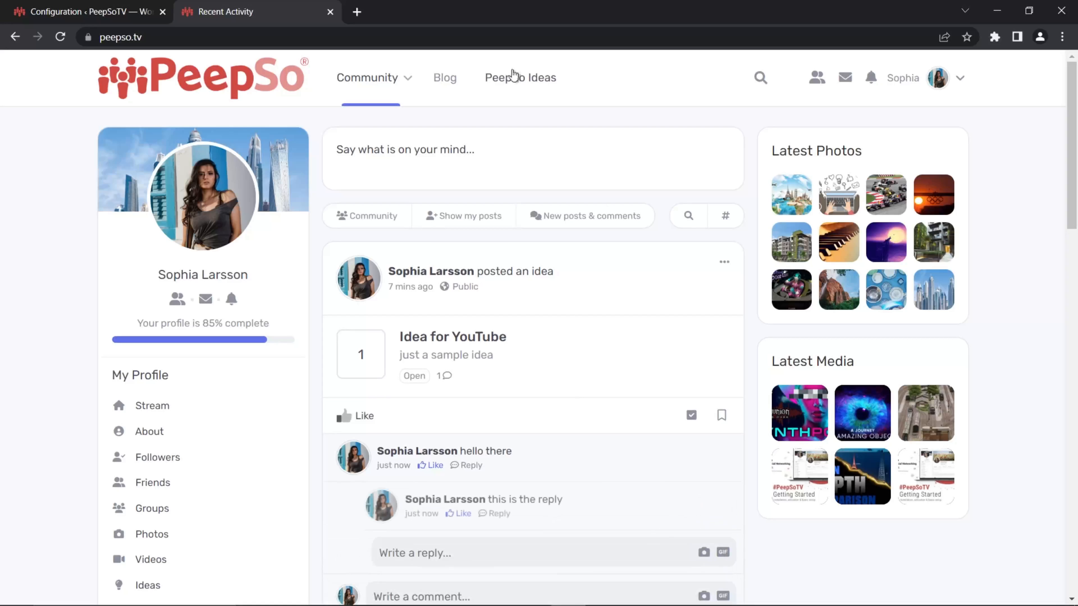
- Open the "Idea for YouTube" page from the stream and check its comments, reply and the comments section's headers
{"action": "left_click", "coordinate": [474, 345]}
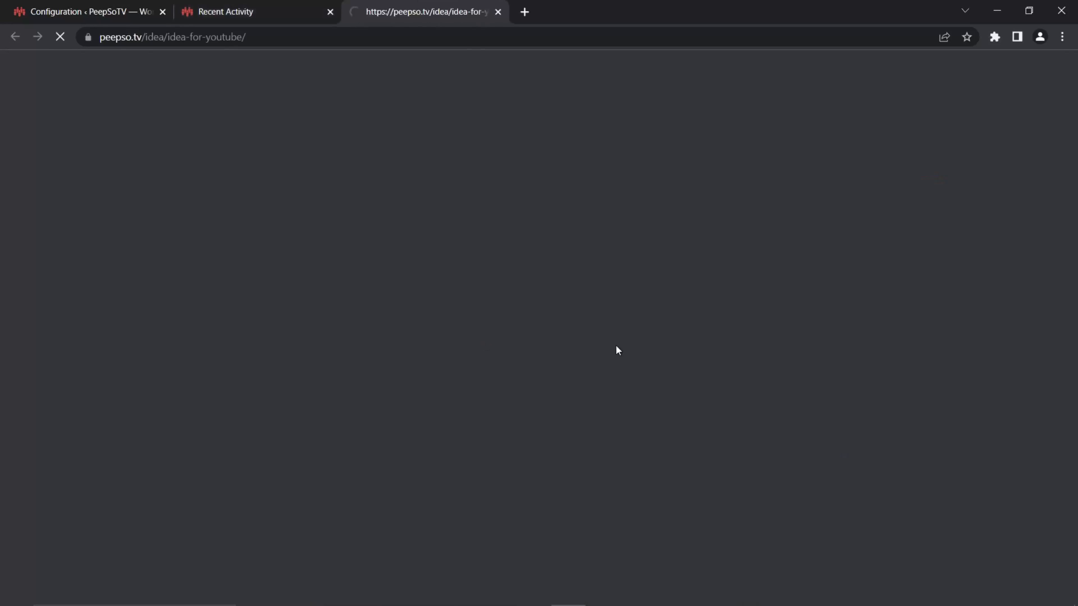
{"action": "scroll", "coordinate": [633, 295], "scroll_direction": "down", "scroll_amount": 3}
{"action": "scroll", "coordinate": [632, 296], "scroll_direction": "down", "scroll_amount": 5}
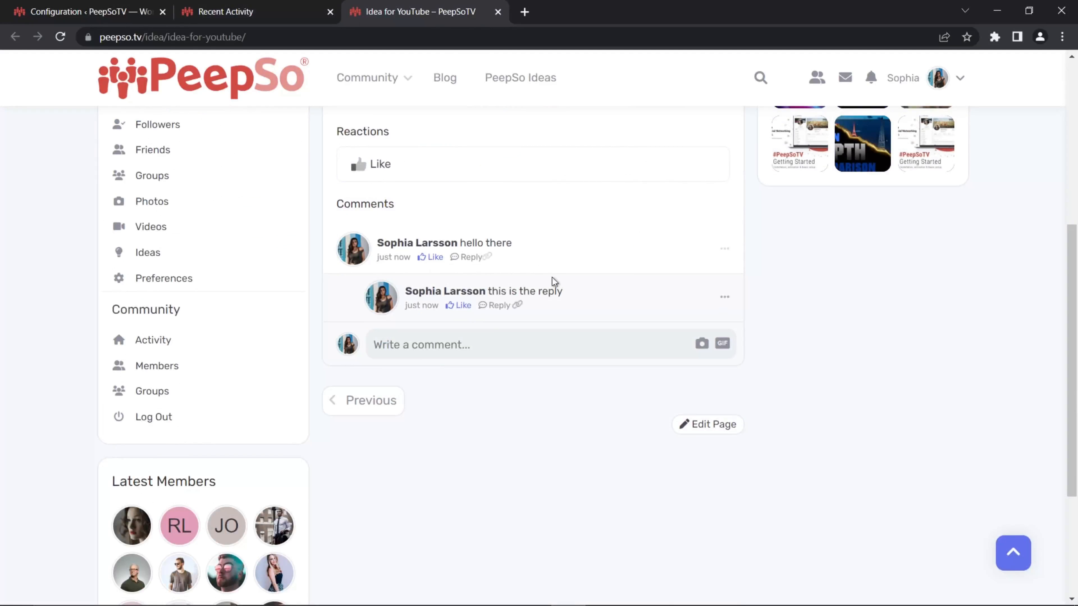
{"action": "scroll", "coordinate": [562, 424], "scroll_direction": "up", "scroll_amount": 7}
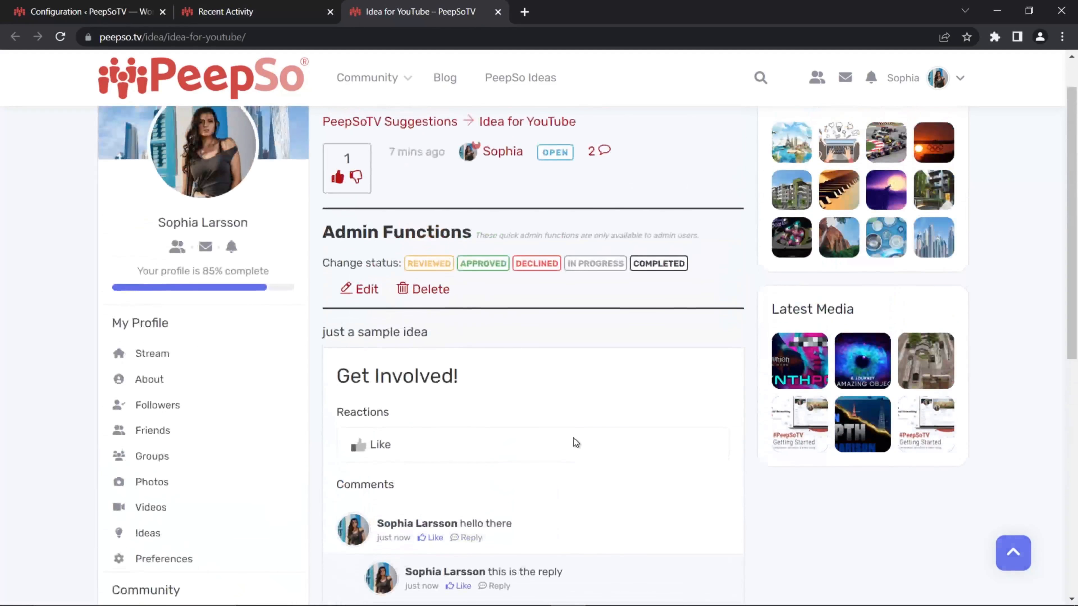
{"action": "scroll", "coordinate": [577, 446], "scroll_direction": "up", "scroll_amount": 2}
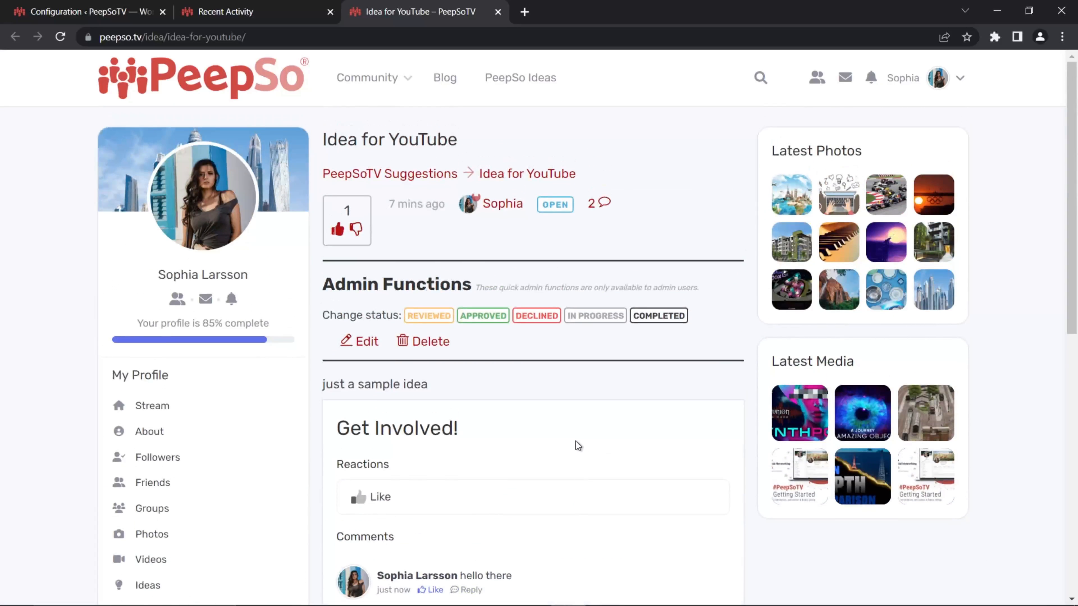
{"action": "scroll", "coordinate": [558, 395], "scroll_direction": "down", "scroll_amount": 5}
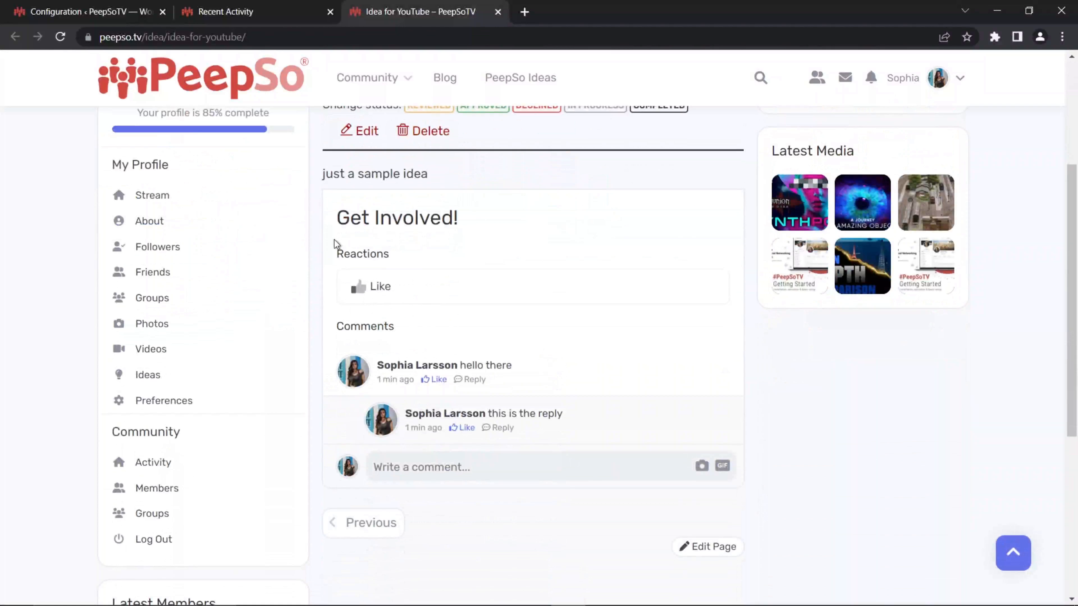
{"action": "left_click_drag", "start_coordinate": [339, 244], "coordinate": [339, 212]}
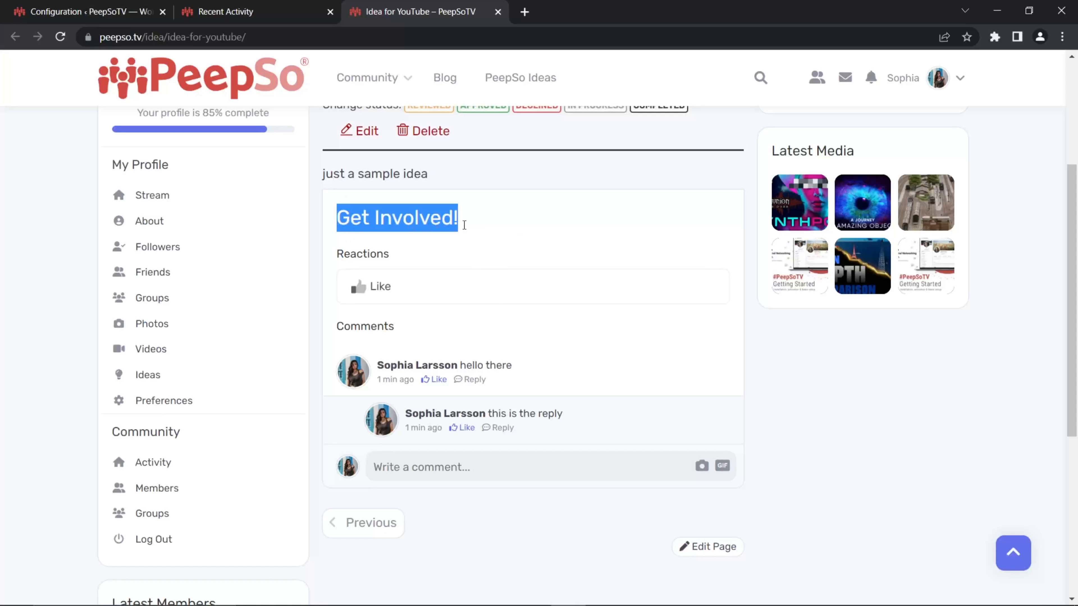
{"action": "left_click", "coordinate": [509, 225]}
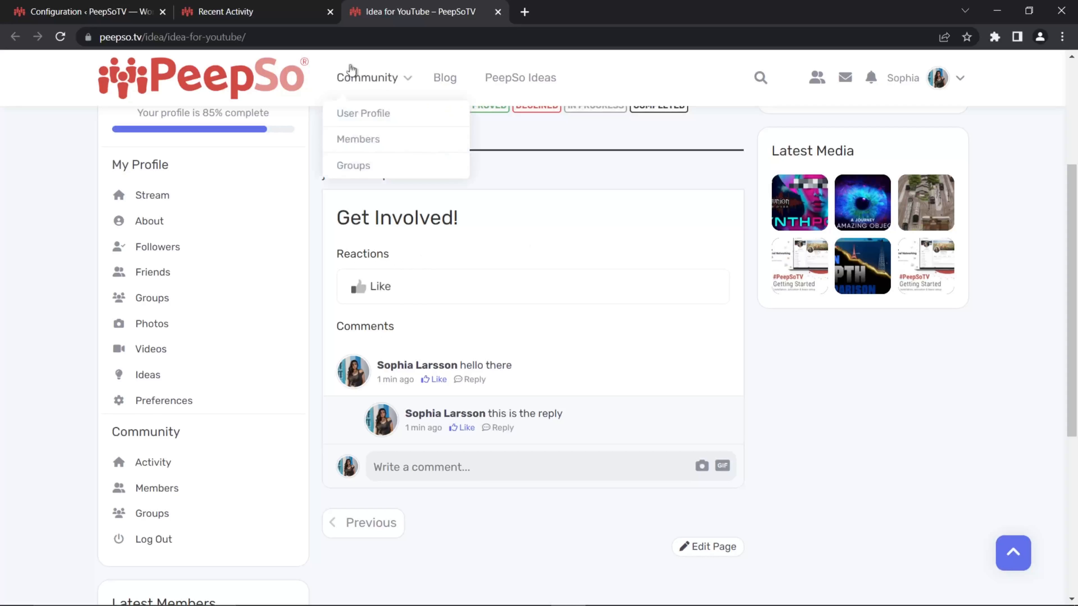
- Close the Recent Activity page and return to the IdeaPush configuration
{"action": "left_click", "coordinate": [238, 12]}
{"action": "left_click", "coordinate": [330, 12]}
{"action": "left_click", "coordinate": [136, 12]}
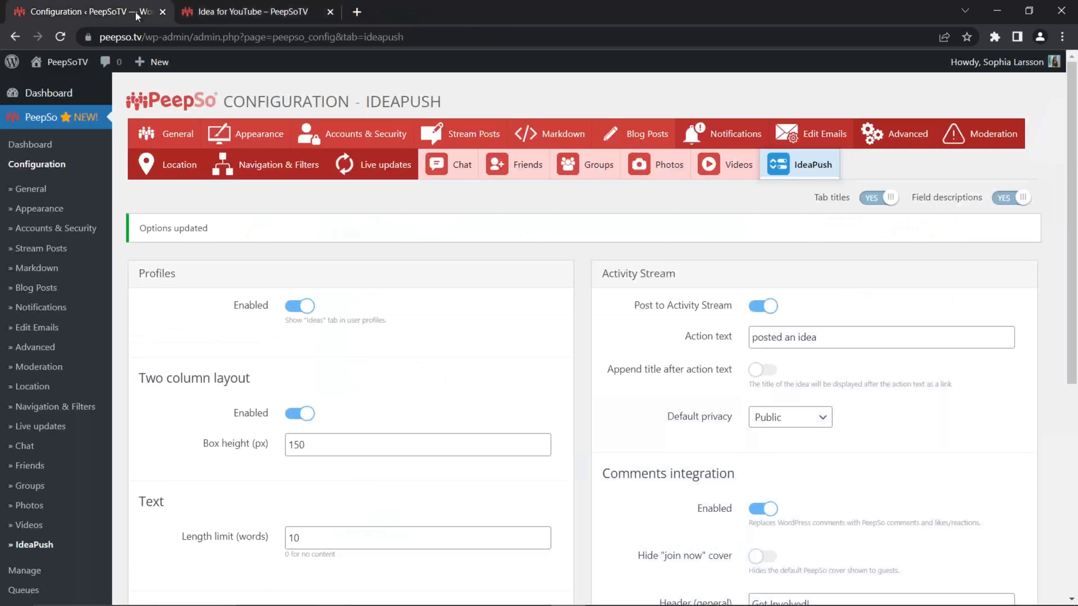
- Clear the general, reactions and comments headers of the Comments integration and save the settings
{"action": "scroll", "coordinate": [577, 313], "scroll_direction": "down", "scroll_amount": 6}
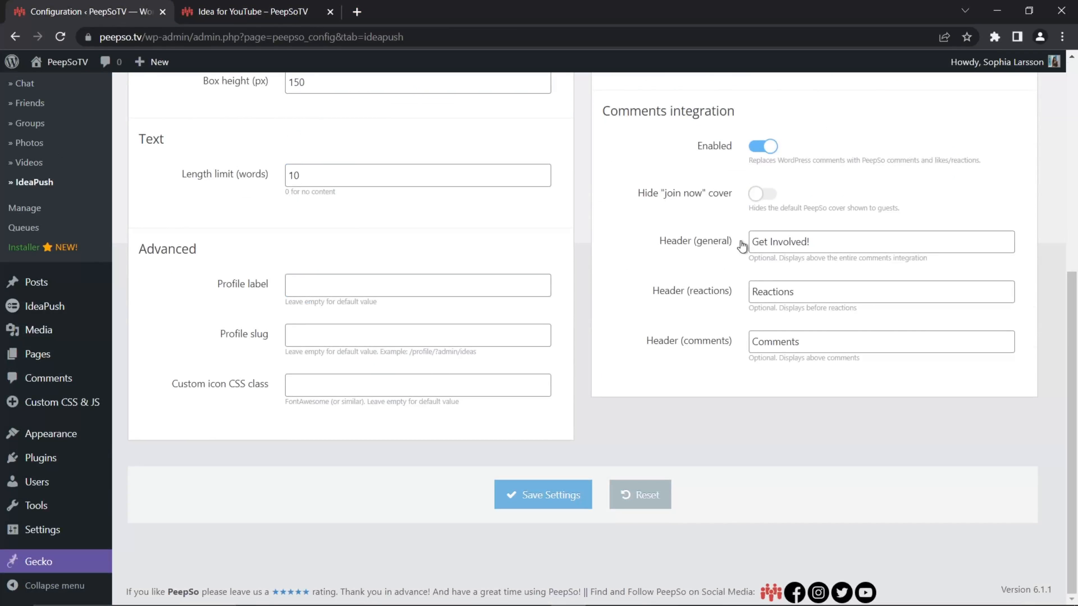
{"action": "left_click_drag", "start_coordinate": [823, 241], "coordinate": [730, 249]}
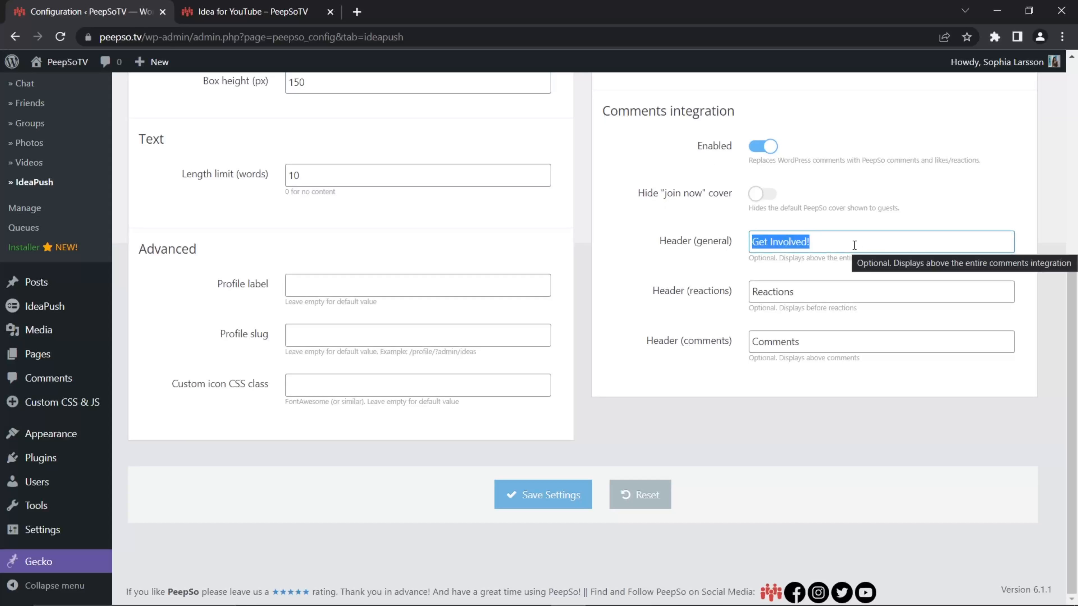
{"action": "key", "text": "BackSpace"}
{"action": "scroll", "coordinate": [855, 251], "scroll_direction": "up", "scroll_amount": 1}
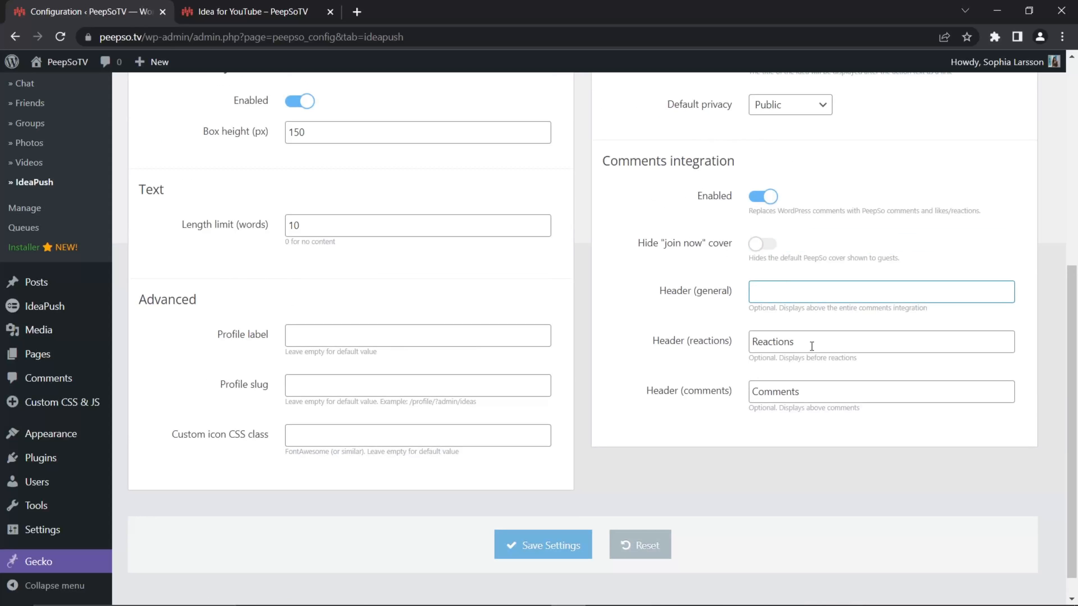
{"action": "left_click_drag", "start_coordinate": [808, 345], "coordinate": [754, 346]}
{"action": "key", "text": "BackSpace"}
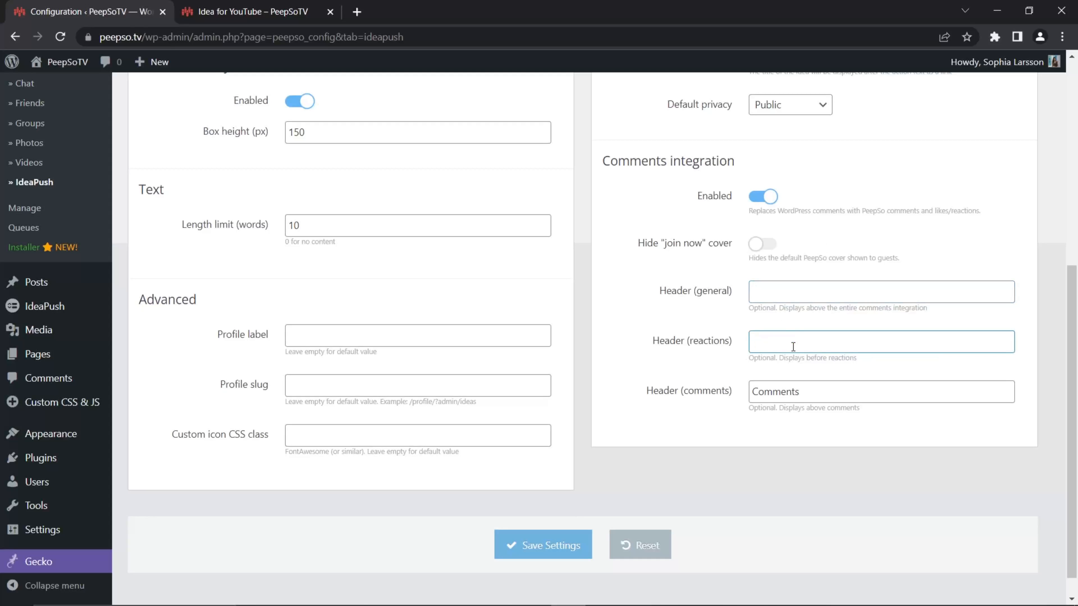
{"action": "left_click_drag", "start_coordinate": [803, 390], "coordinate": [732, 398]}
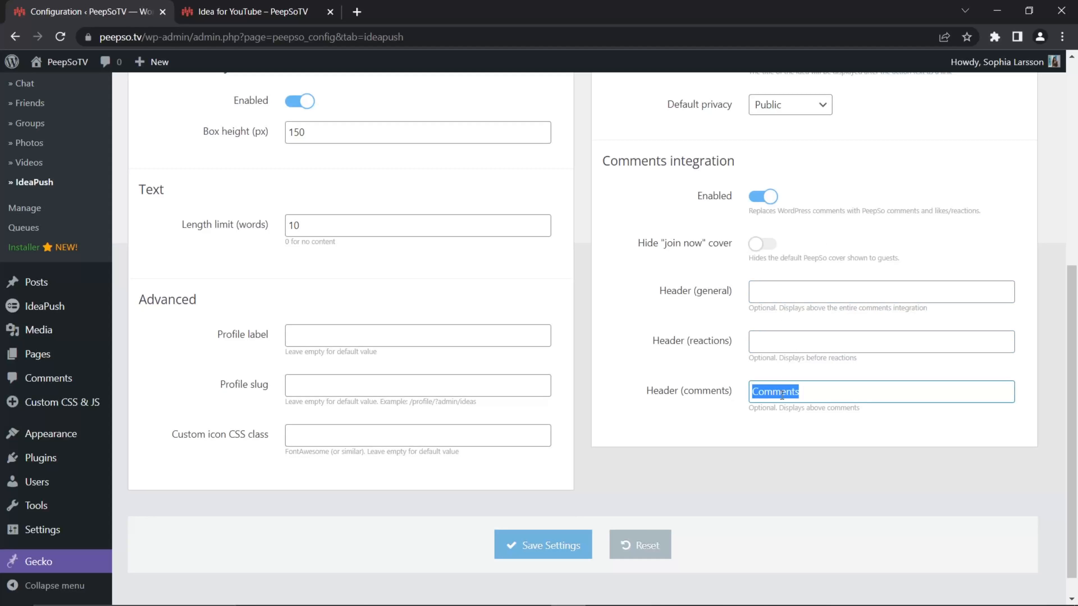
{"action": "key", "text": "BackSpace"}
{"action": "left_click", "coordinate": [520, 545]}
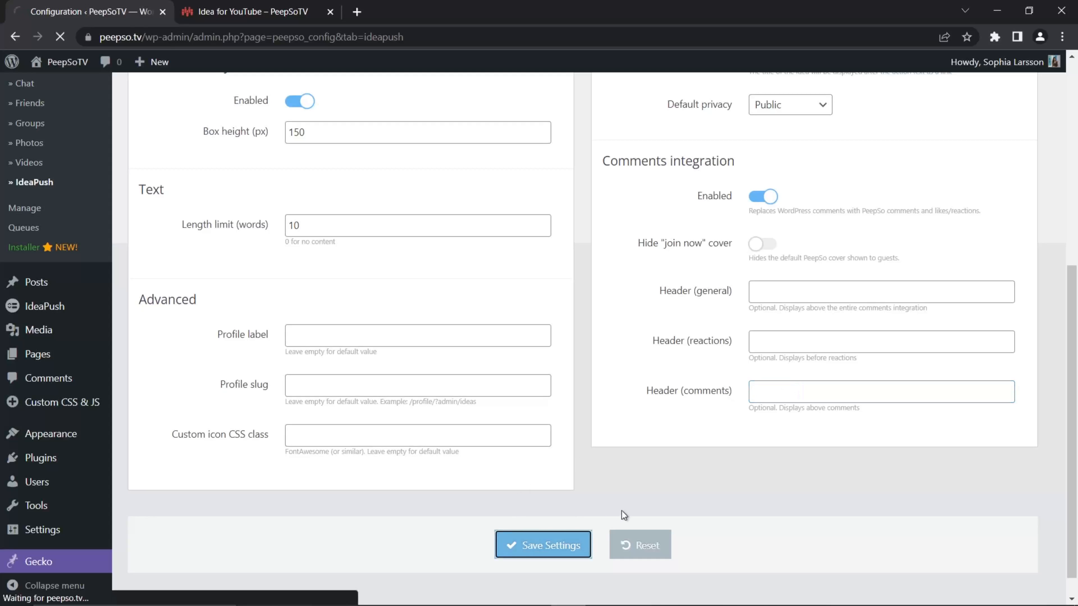
- Reload the "Idea for YouTube" page and check how its comments section looks with the headers cleared
{"action": "left_click", "coordinate": [261, 12]}
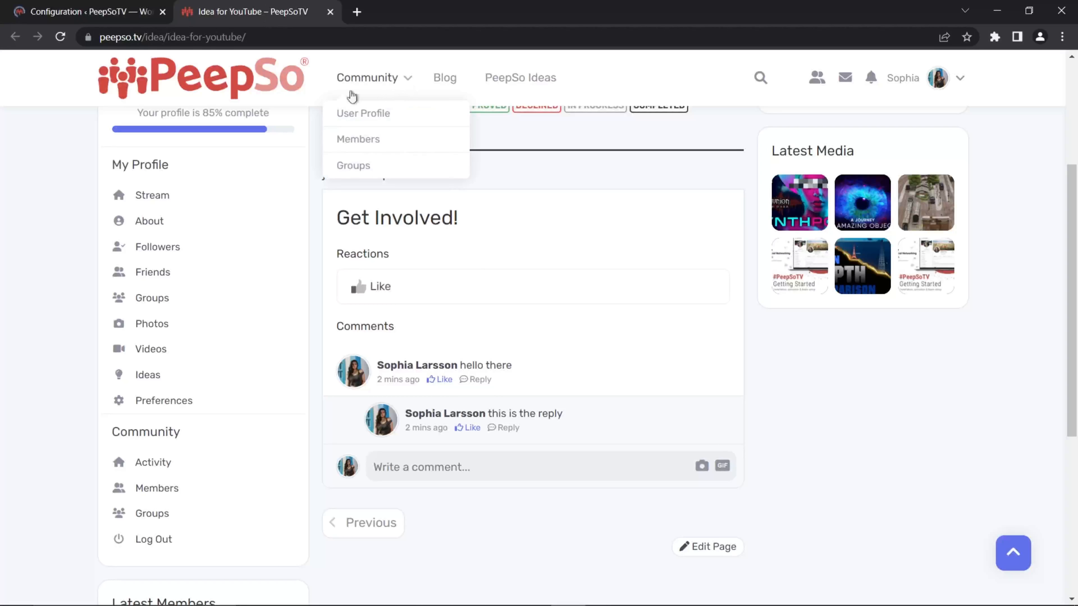
{"action": "key", "text": "F5"}
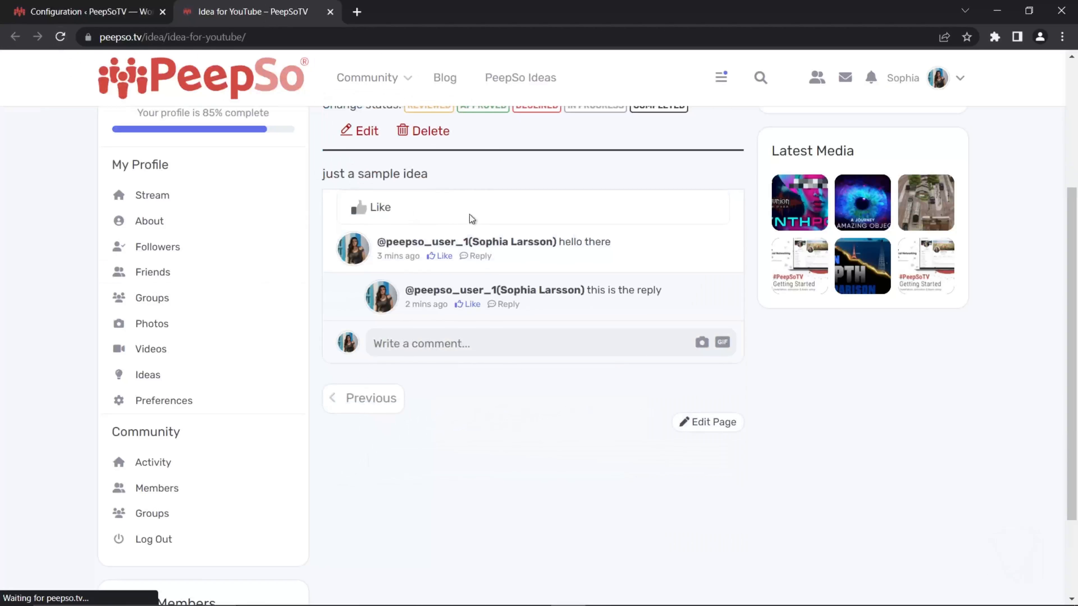
{"action": "scroll", "coordinate": [551, 408], "scroll_direction": "up", "scroll_amount": 3}
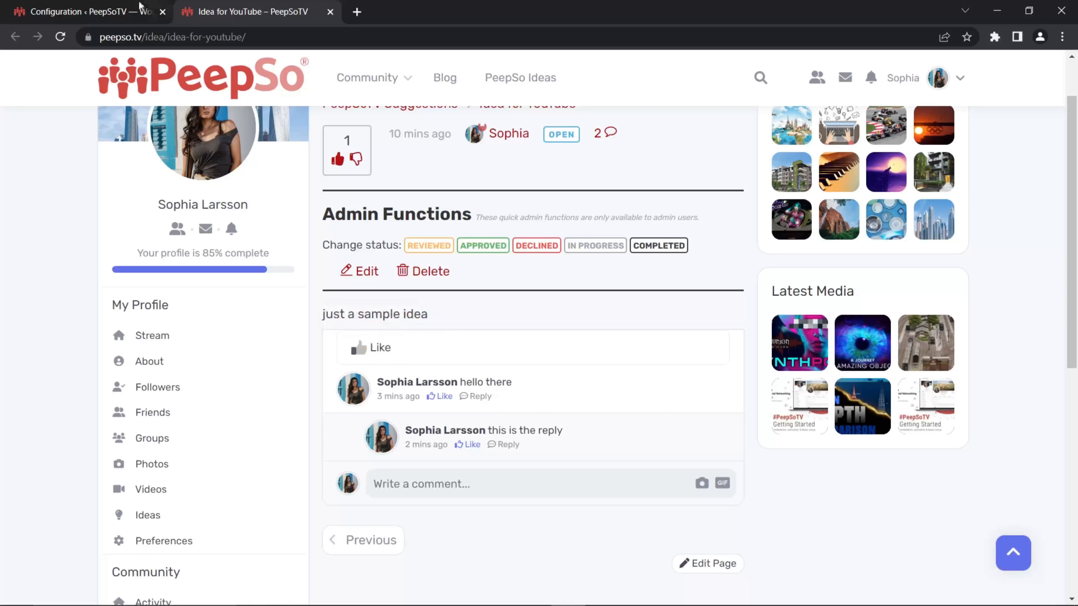
- In the IdeaPush configuration, set the general header of the Comments integration to "Get involved!" and save the settings
{"action": "left_click", "coordinate": [128, 13]}
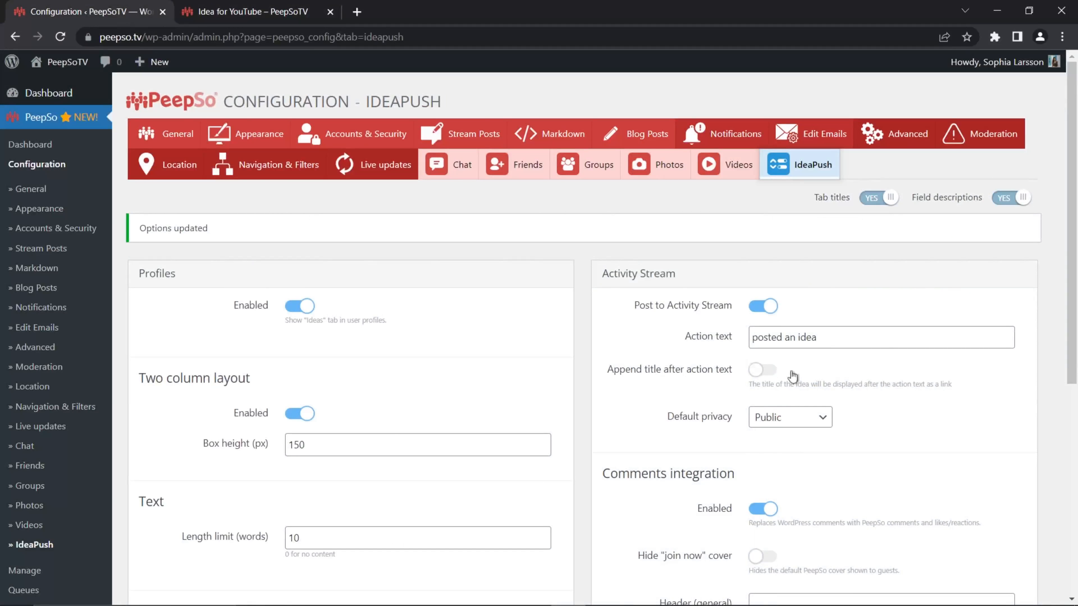
{"action": "scroll", "coordinate": [793, 382], "scroll_direction": "down", "scroll_amount": 8}
{"action": "left_click", "coordinate": [769, 253]}
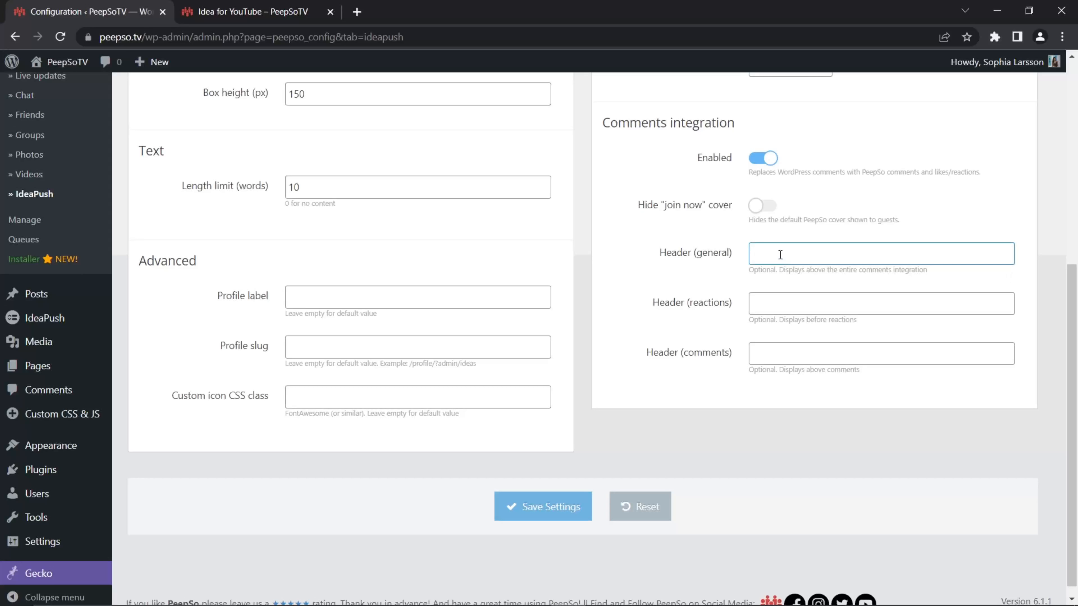
{"action": "type", "text": "Get involved!"}
{"action": "scroll", "coordinate": [782, 260], "scroll_direction": "up", "scroll_amount": 1}
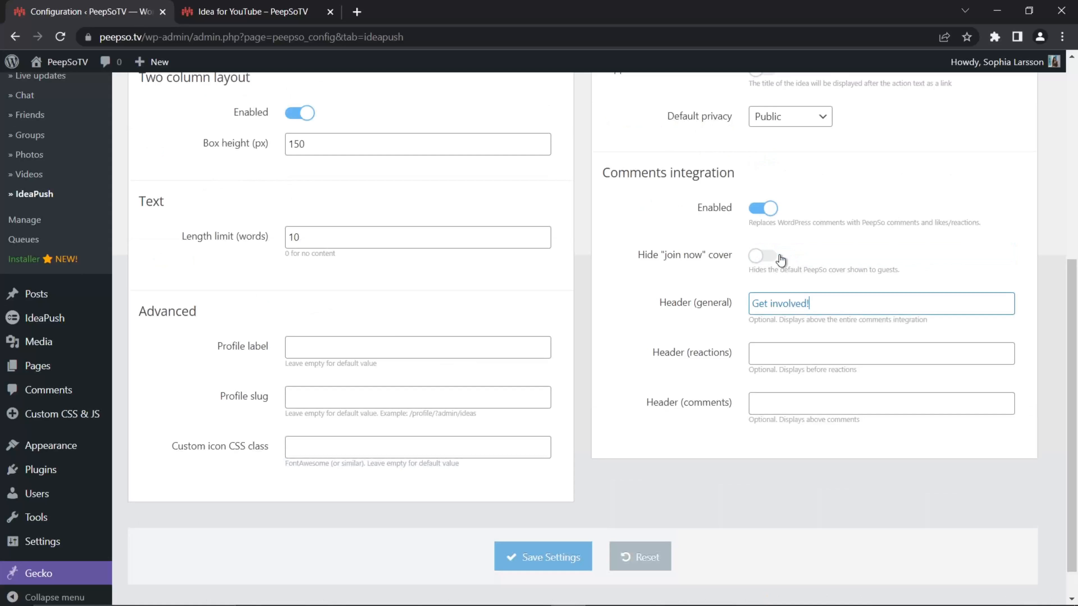
{"action": "left_click", "coordinate": [571, 560]}
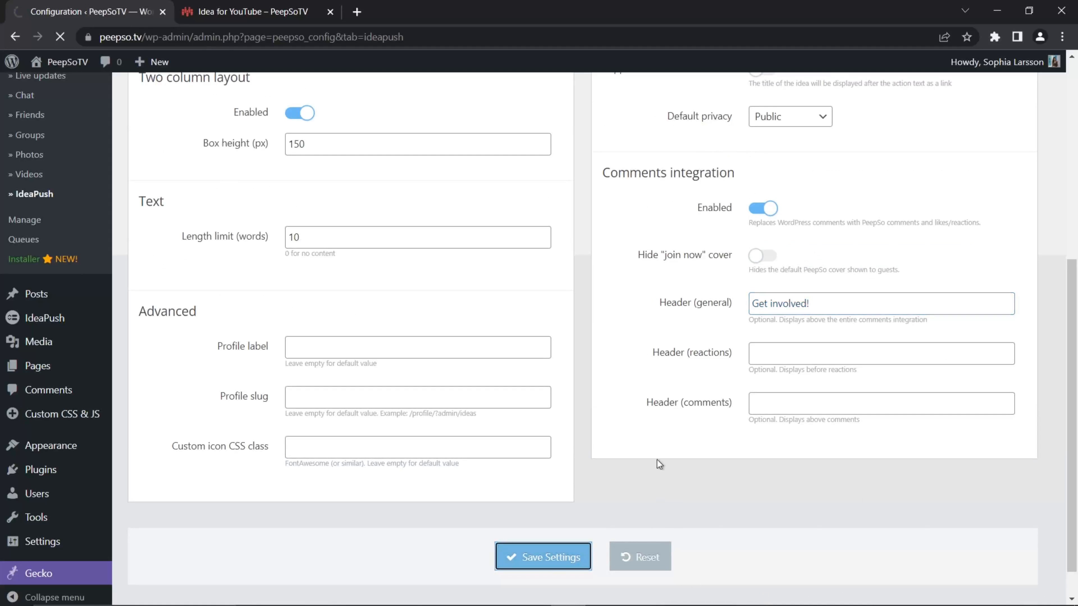
- Reload the "Idea for YouTube" page and check the general header above its comments section
{"action": "left_click", "coordinate": [256, 19]}
{"action": "left_click", "coordinate": [60, 38]}
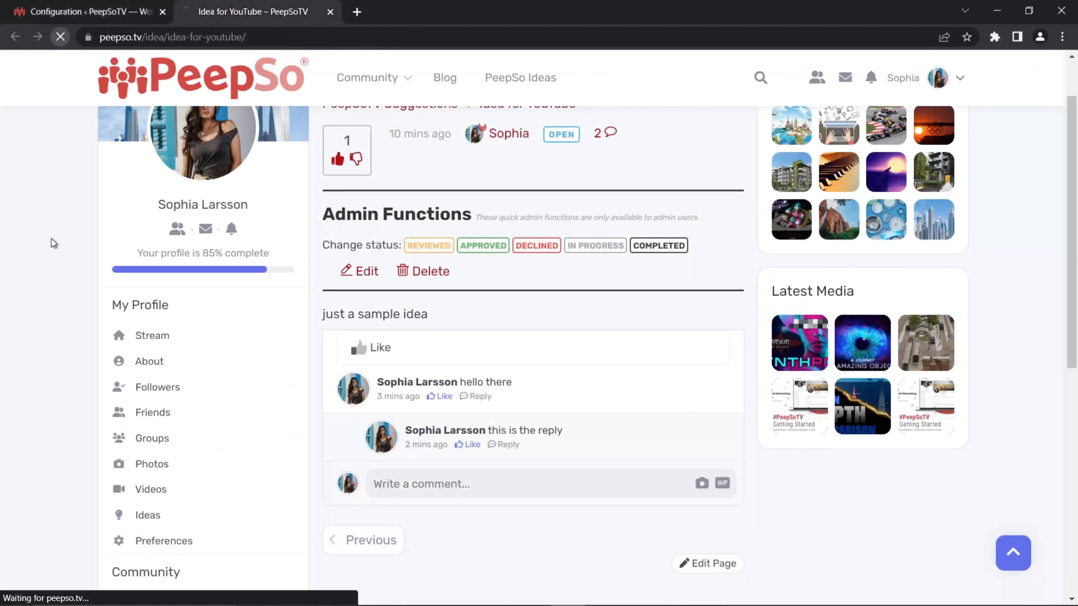
{"action": "scroll", "coordinate": [618, 365], "scroll_direction": "down", "scroll_amount": 1}
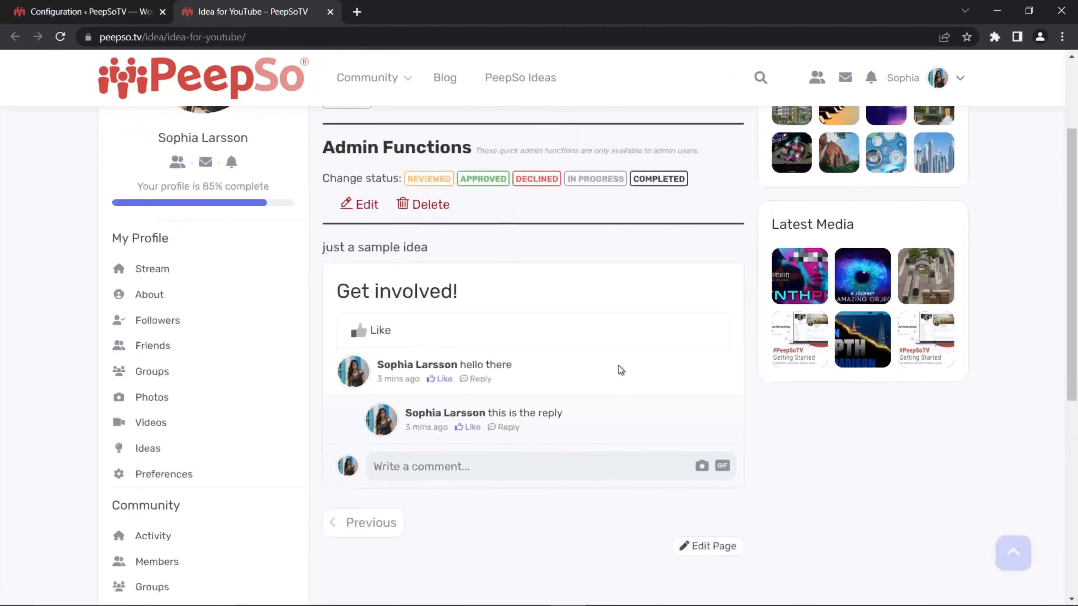